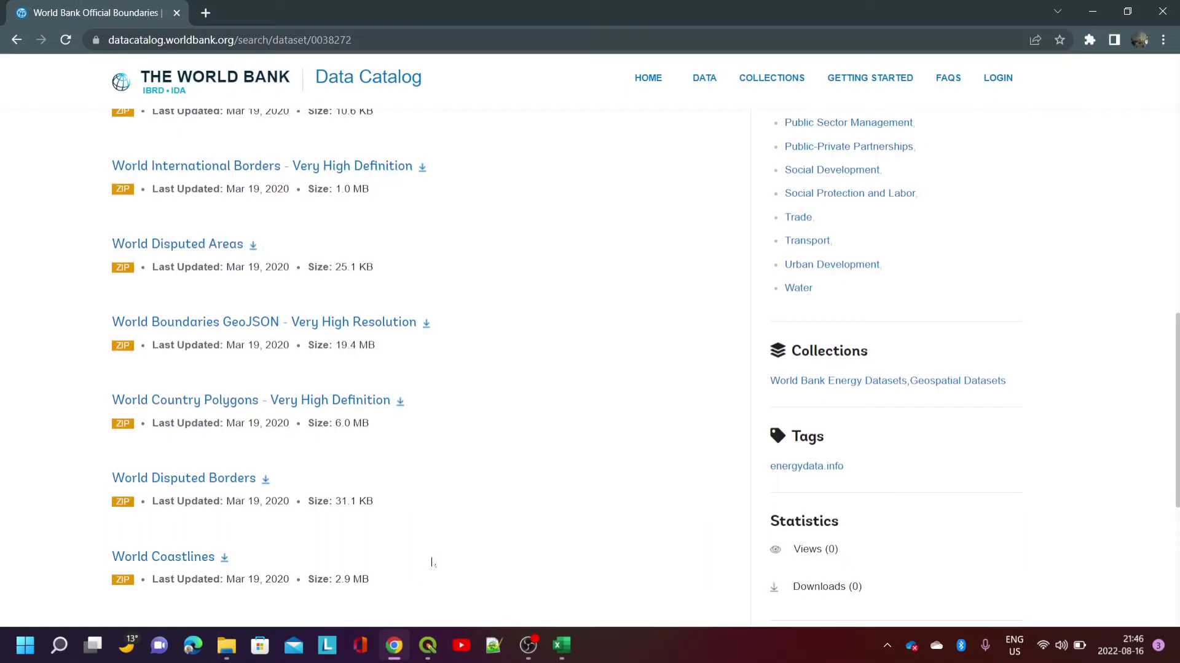
# Step: Drag WB_countries_Admin0_10m.shp from the downloads folder in File Explorer into QGIS's Layers panel
pyautogui.scroll(-1, 464, 458)
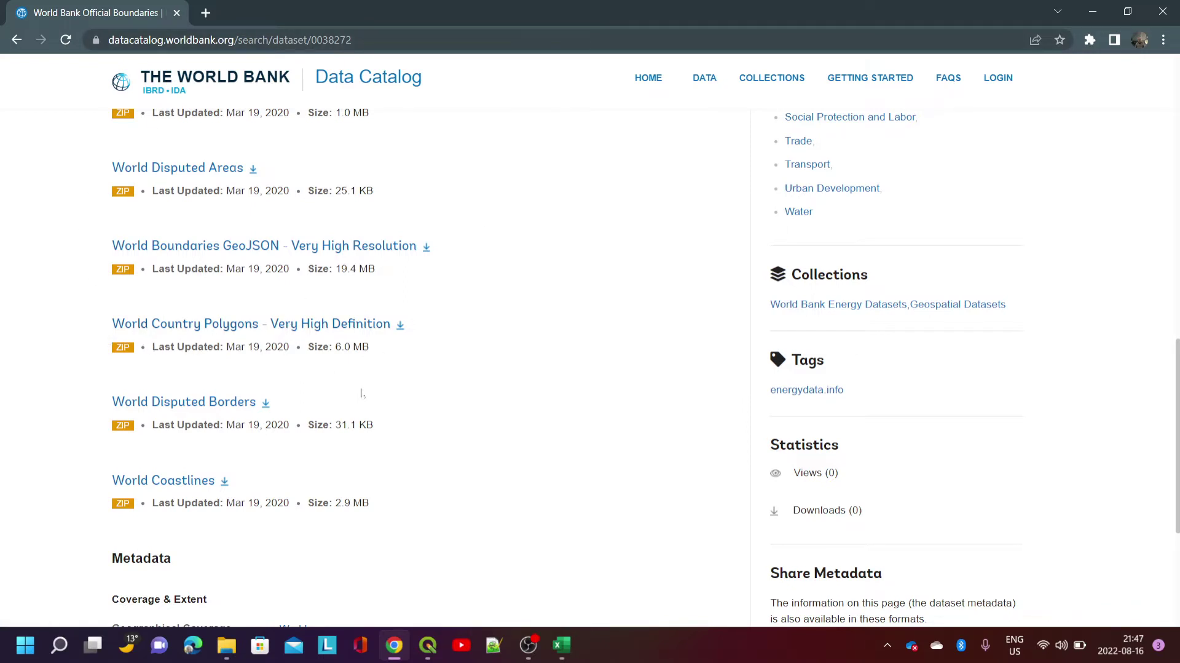
pyautogui.scroll(1, 362, 391)
pyautogui.scroll(1, 357, 395)
pyautogui.scroll(-1, 369, 369)
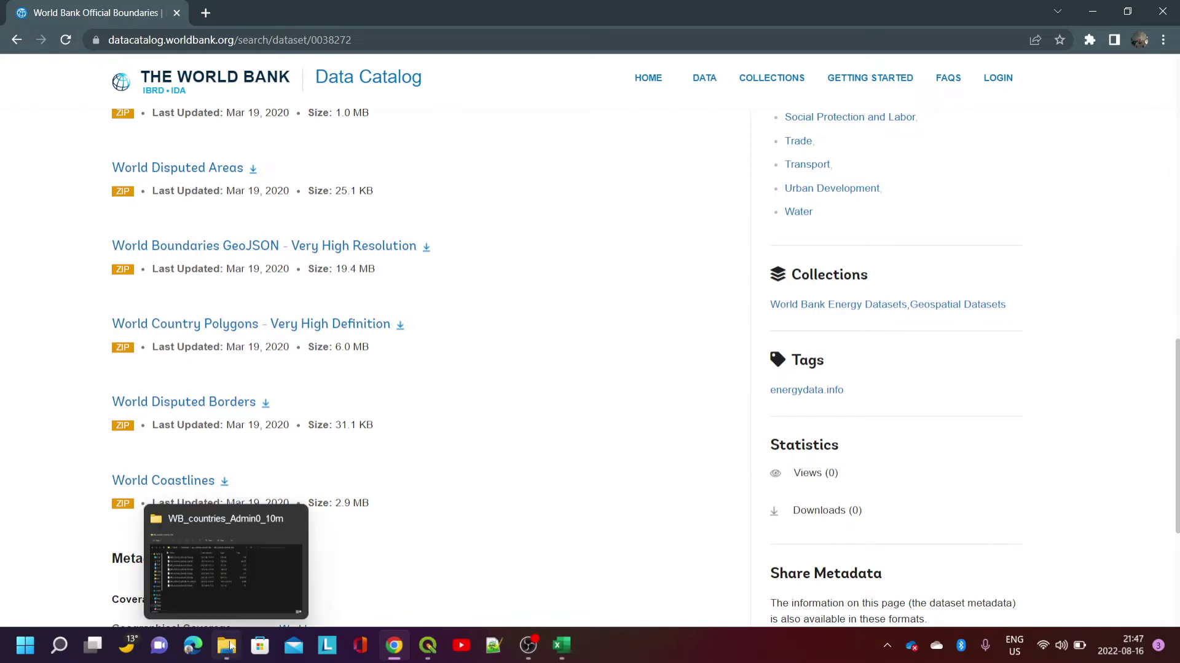
pyautogui.click(425, 646)
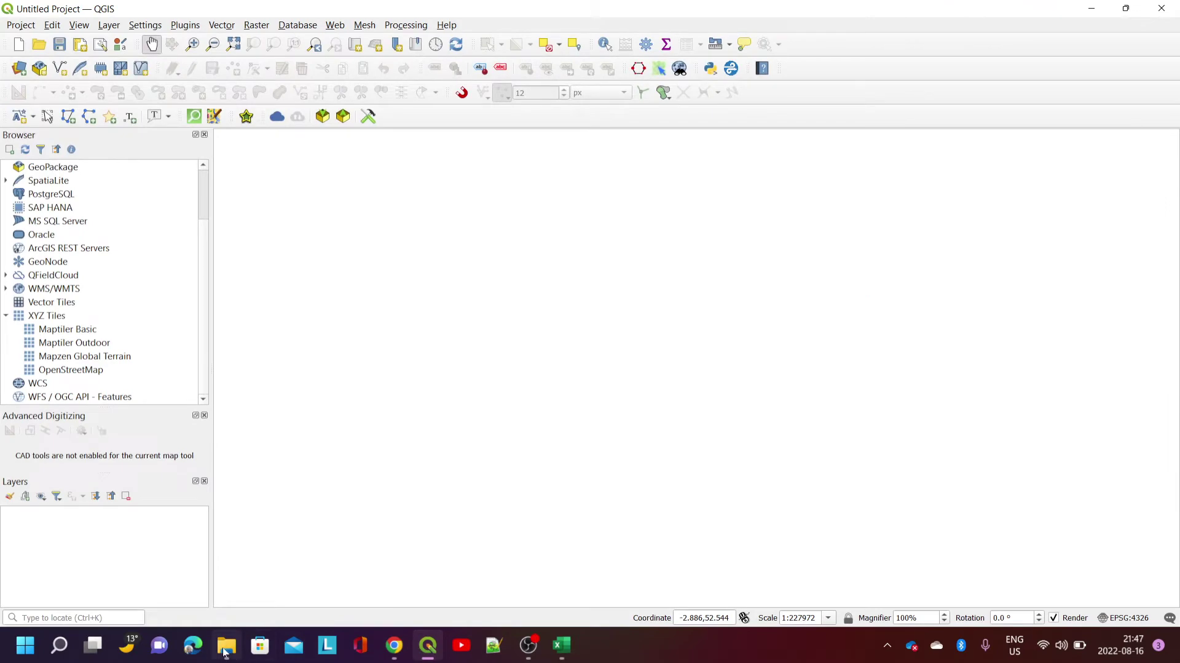
pyautogui.click(225, 649)
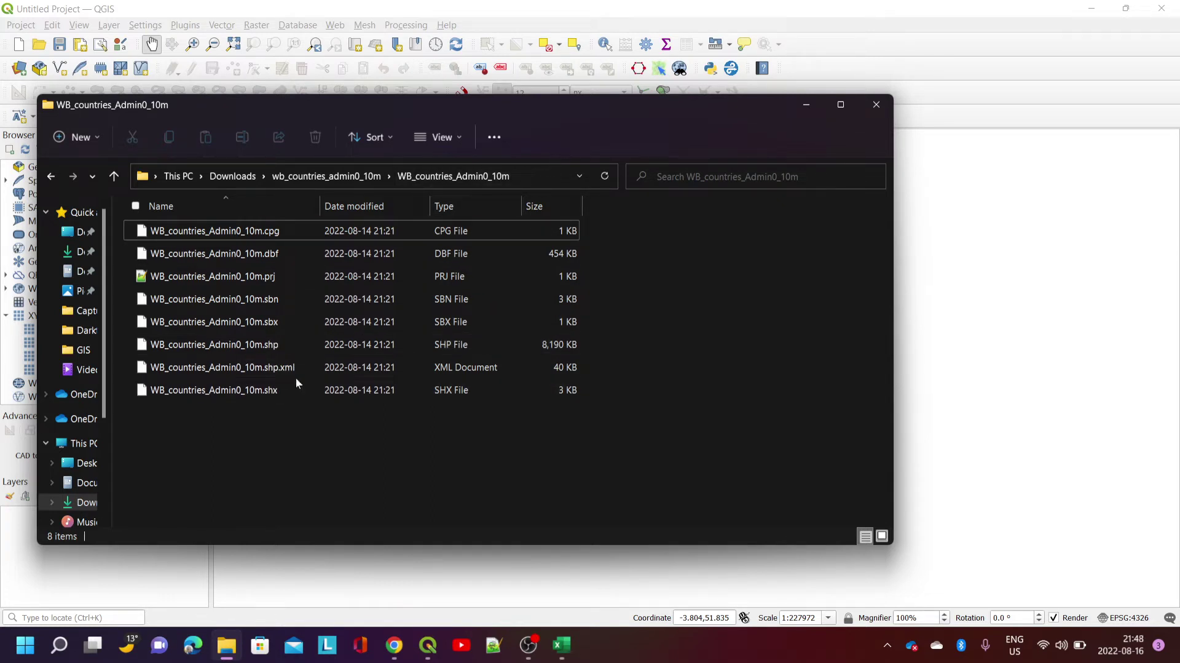
pyautogui.click(254, 346)
pyautogui.moveTo(253, 345); pyautogui.dragTo(75, 567)
pyautogui.click(811, 107)
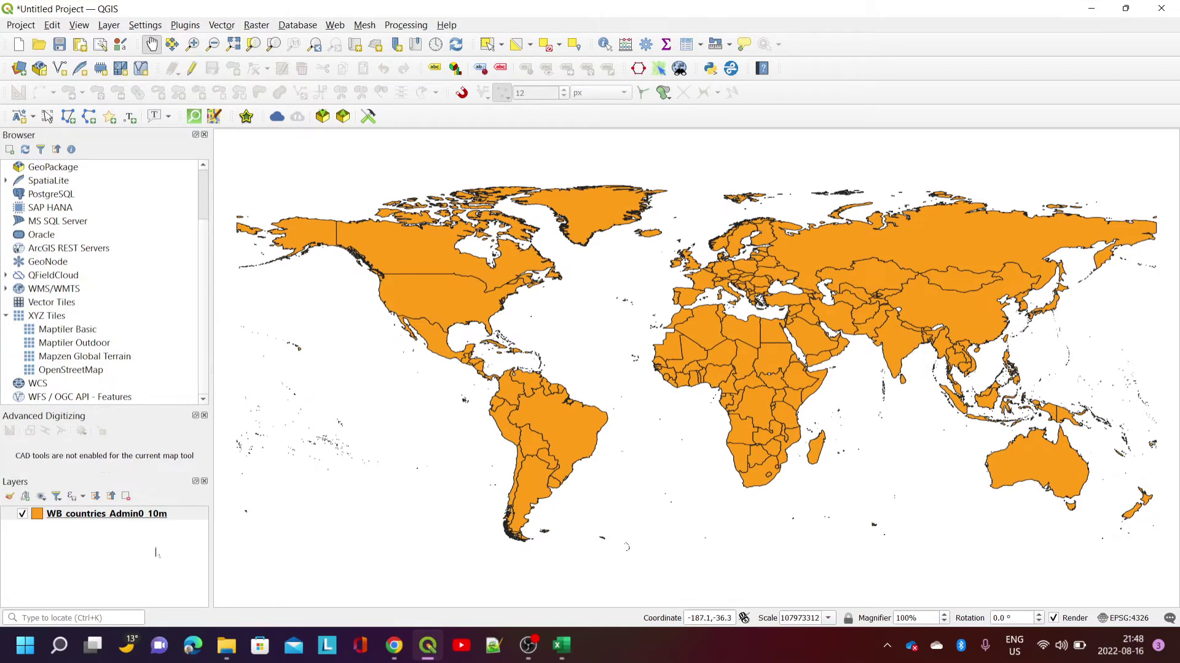
# Step: Turn on Show Feature Count for the countries layer, revealing 251 features
pyautogui.scroll(1, 777, 371)
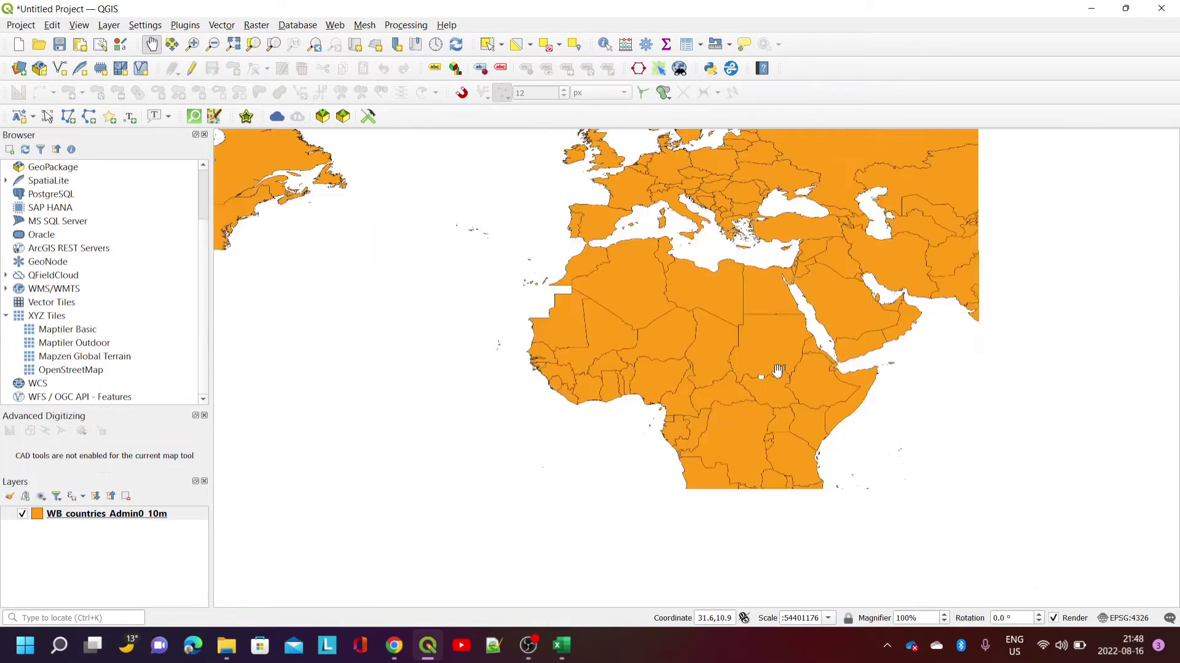
pyautogui.scroll(-1, 778, 370)
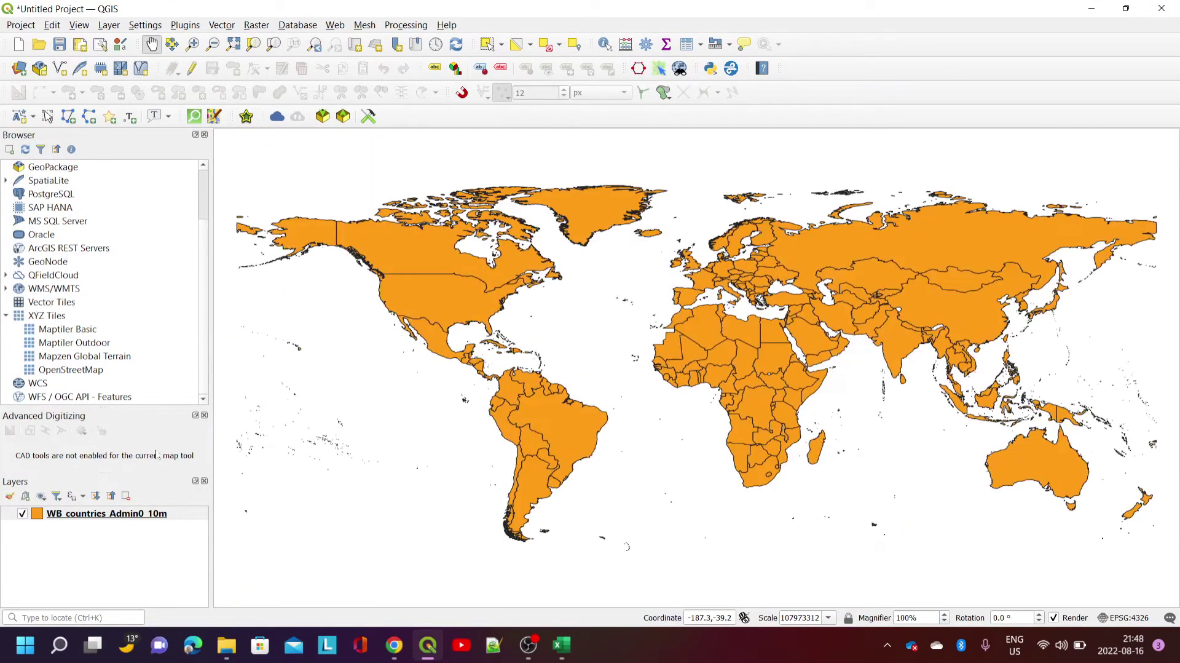
pyautogui.rightClick(104, 519)
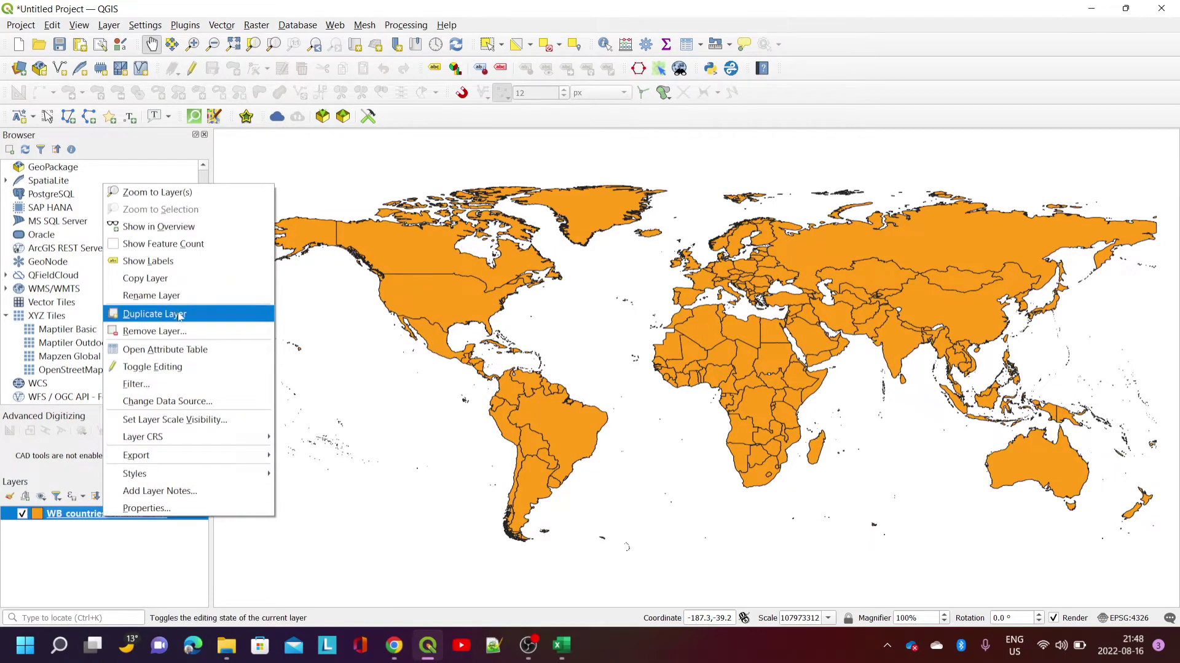
pyautogui.click(197, 245)
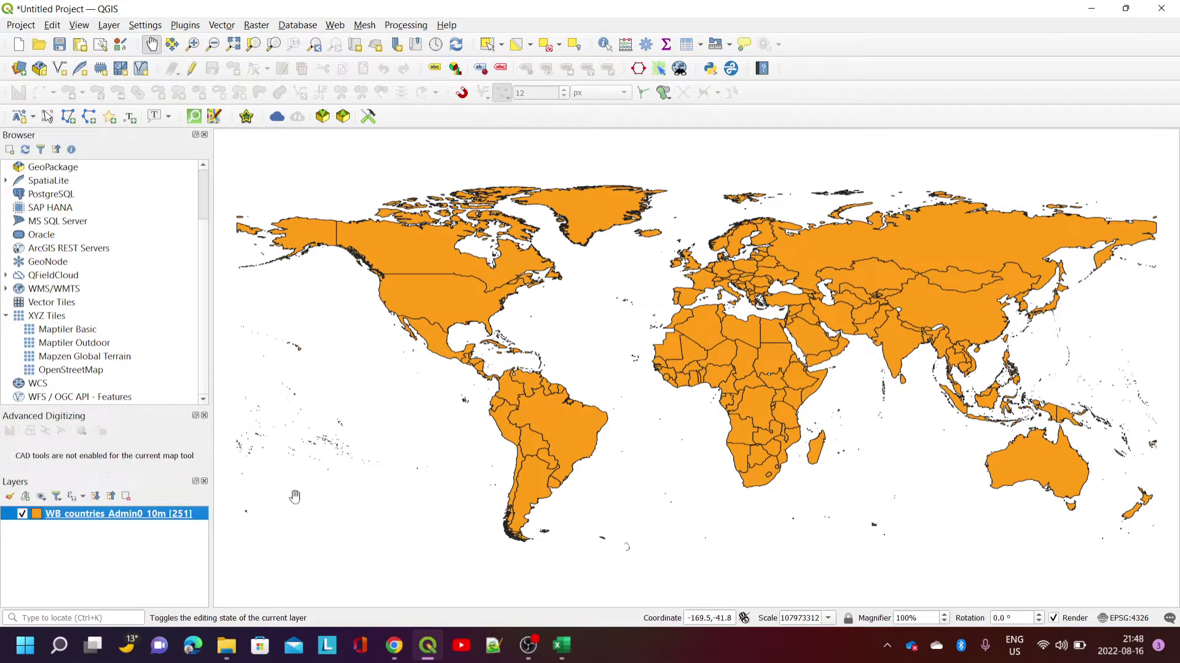
# Step: Shift the world map slightly and open the countries layer's Layer Properties
pyautogui.moveTo(705, 326); pyautogui.dragTo(655, 376)
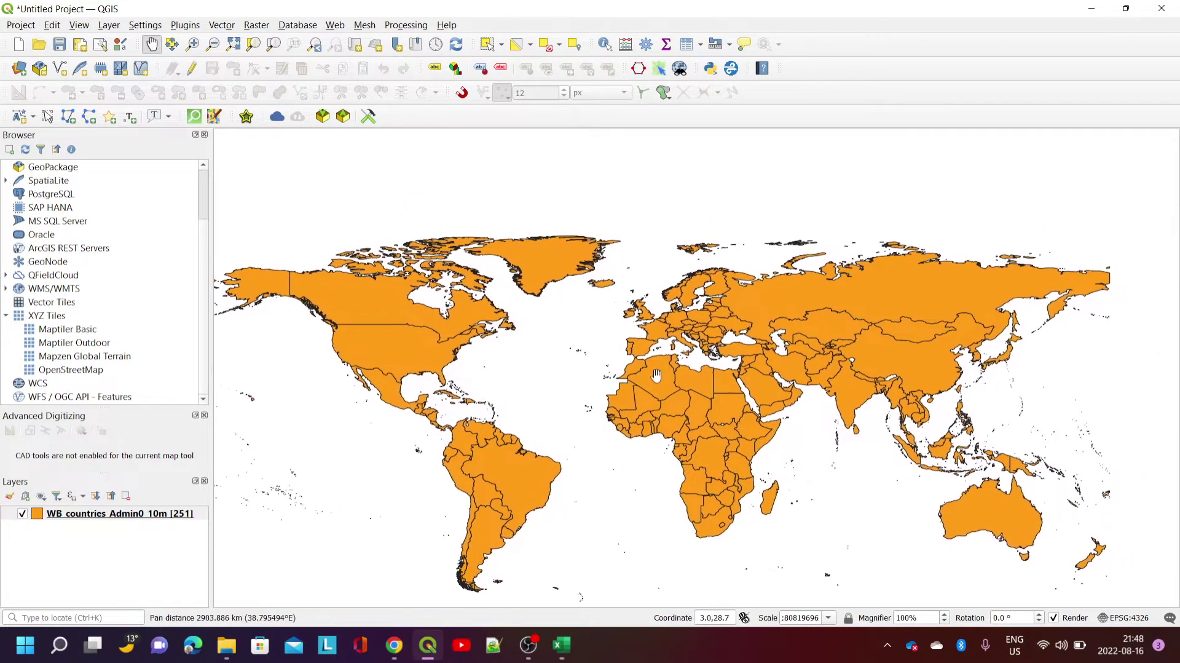
pyautogui.click(165, 516)
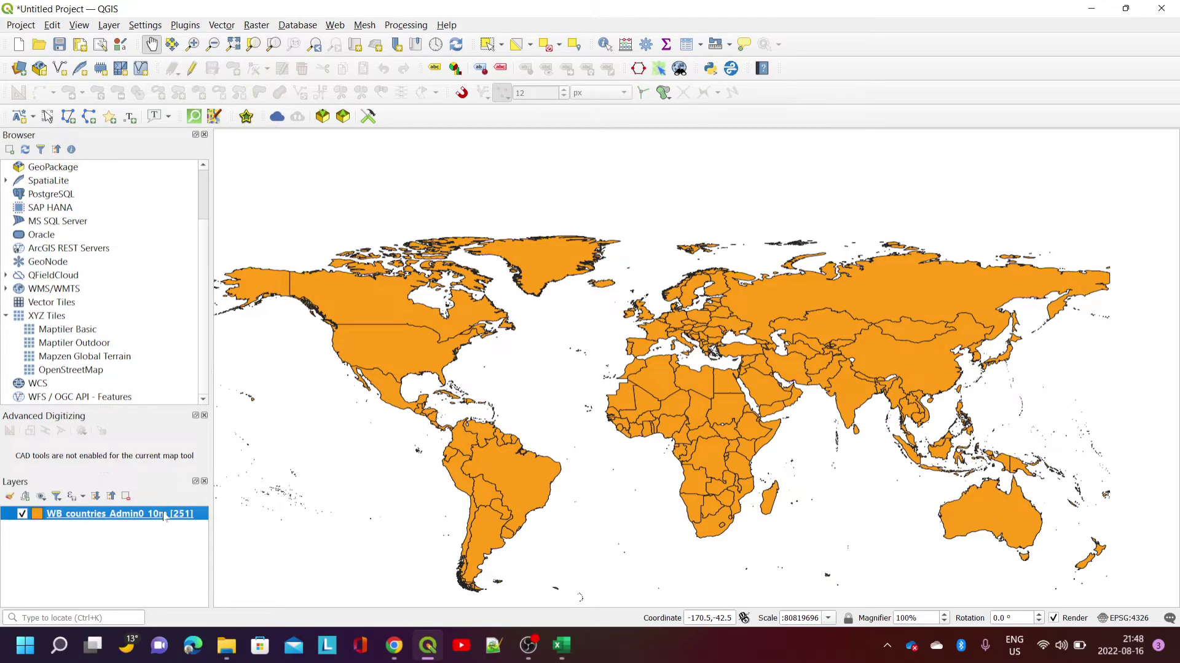
pyautogui.doubleClick(164, 516)
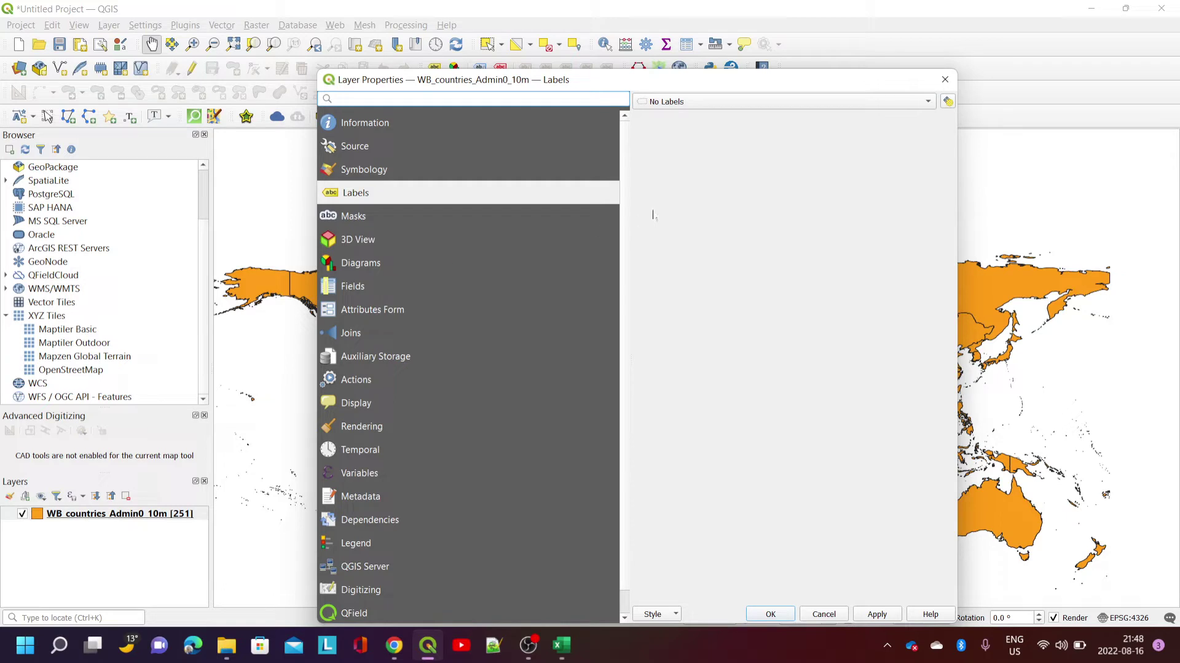
# Step: Apply Single Labels using the NAME_EN field to the countries layer and confirm
pyautogui.click(719, 101)
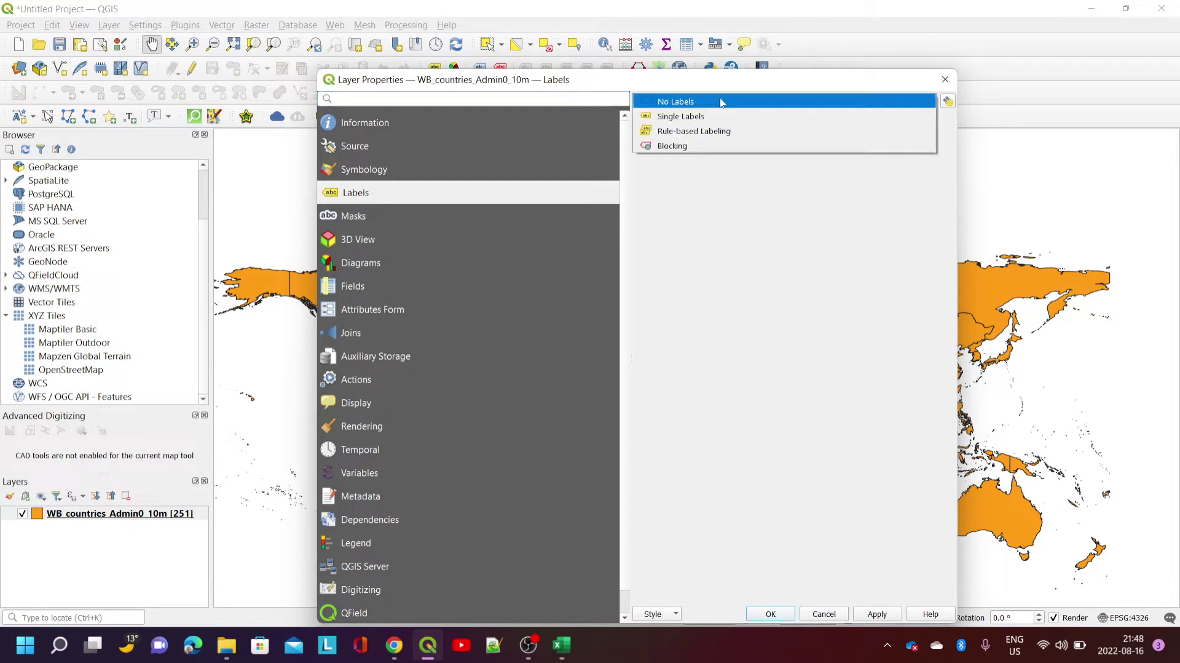
pyautogui.click(718, 120)
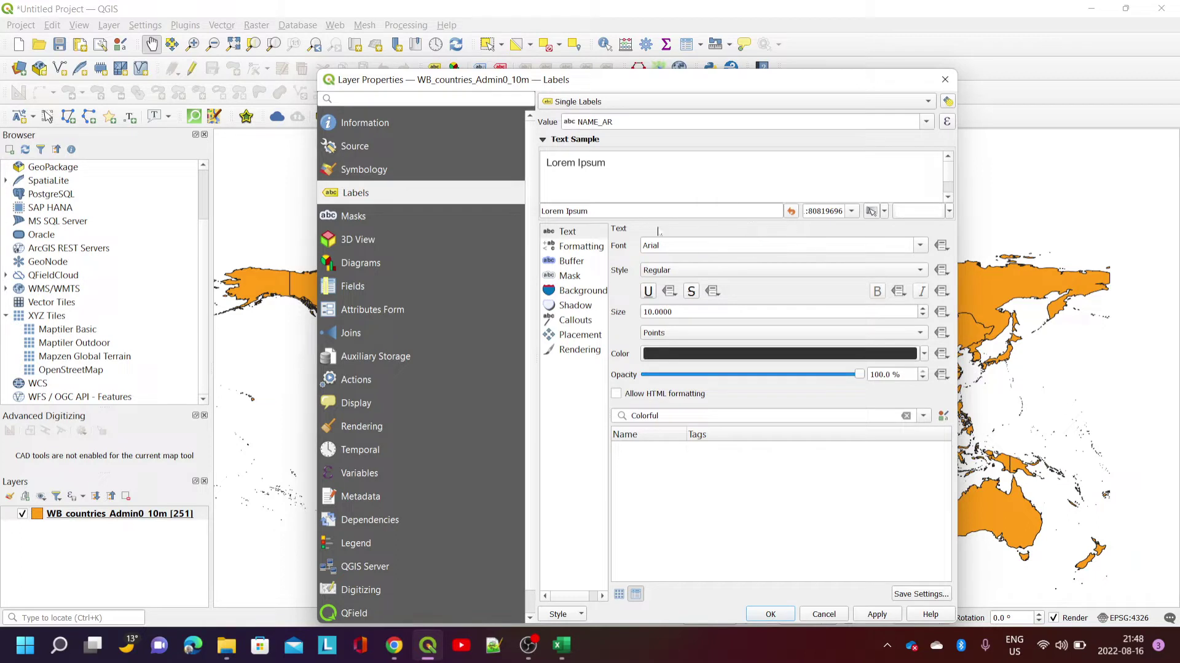
pyautogui.click(926, 121)
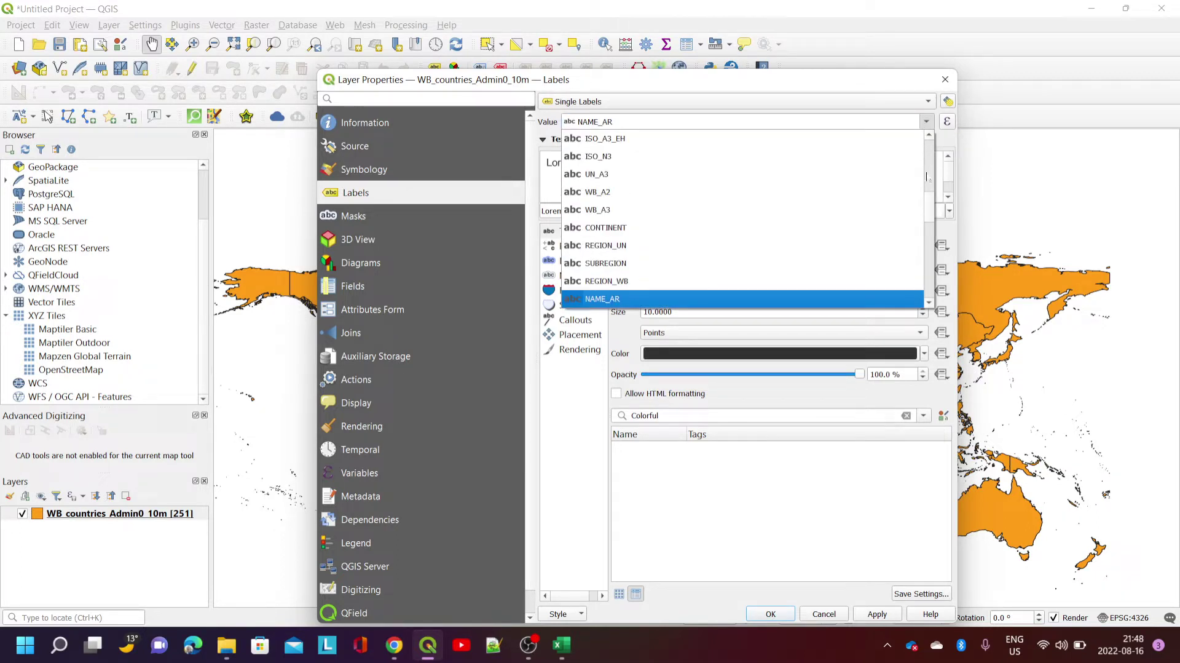
pyautogui.scroll(-1, 929, 209)
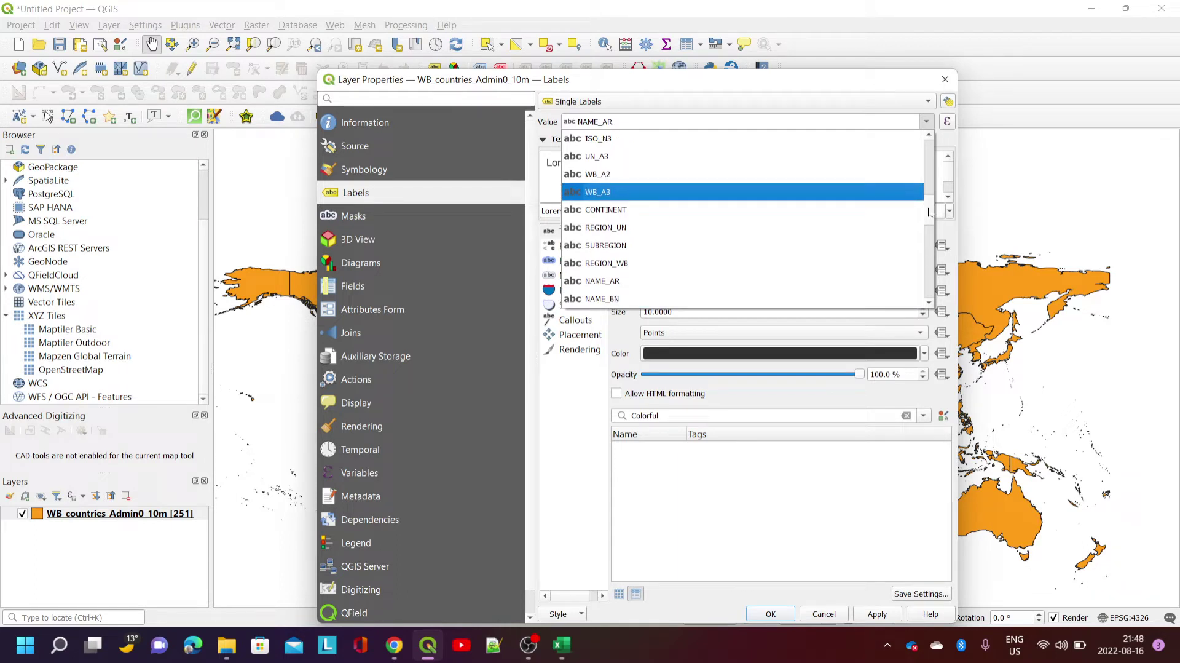
pyautogui.scroll(-5, 929, 212)
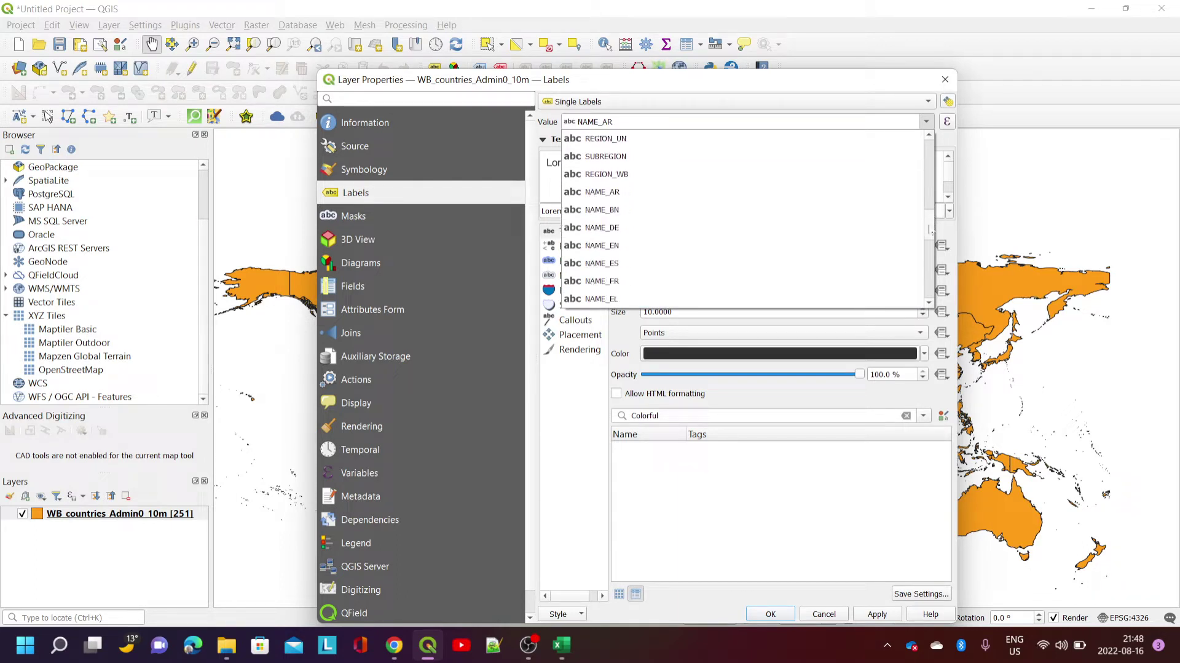
pyautogui.scroll(-2, 929, 229)
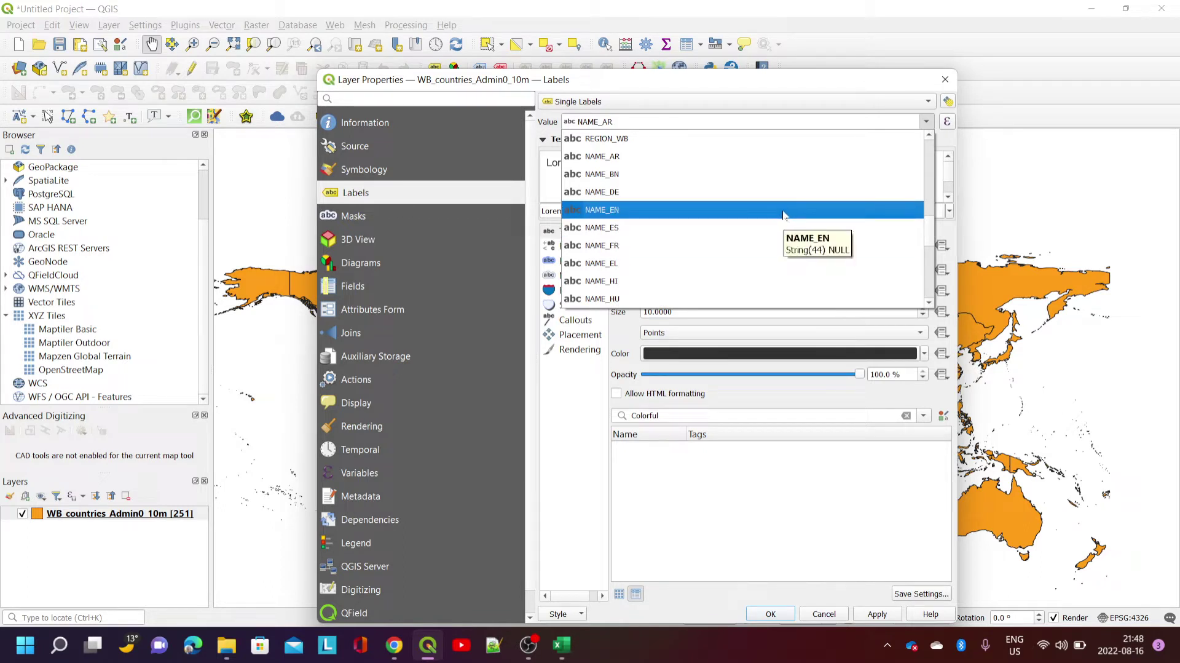
pyautogui.click(783, 209)
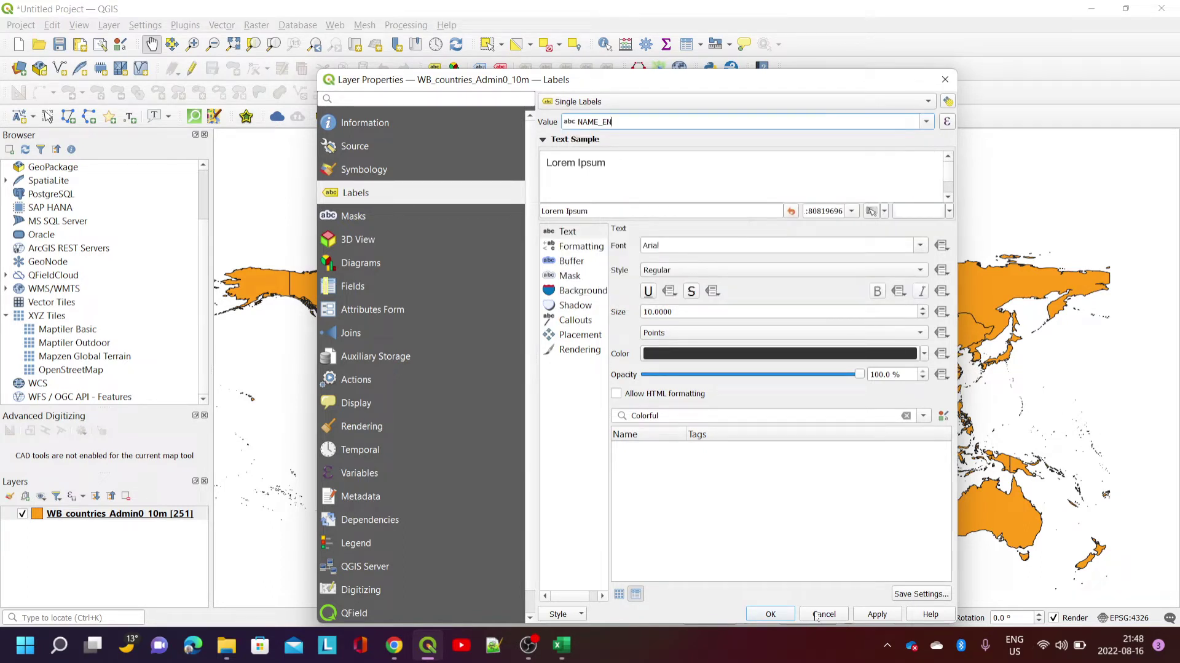
pyautogui.click(775, 616)
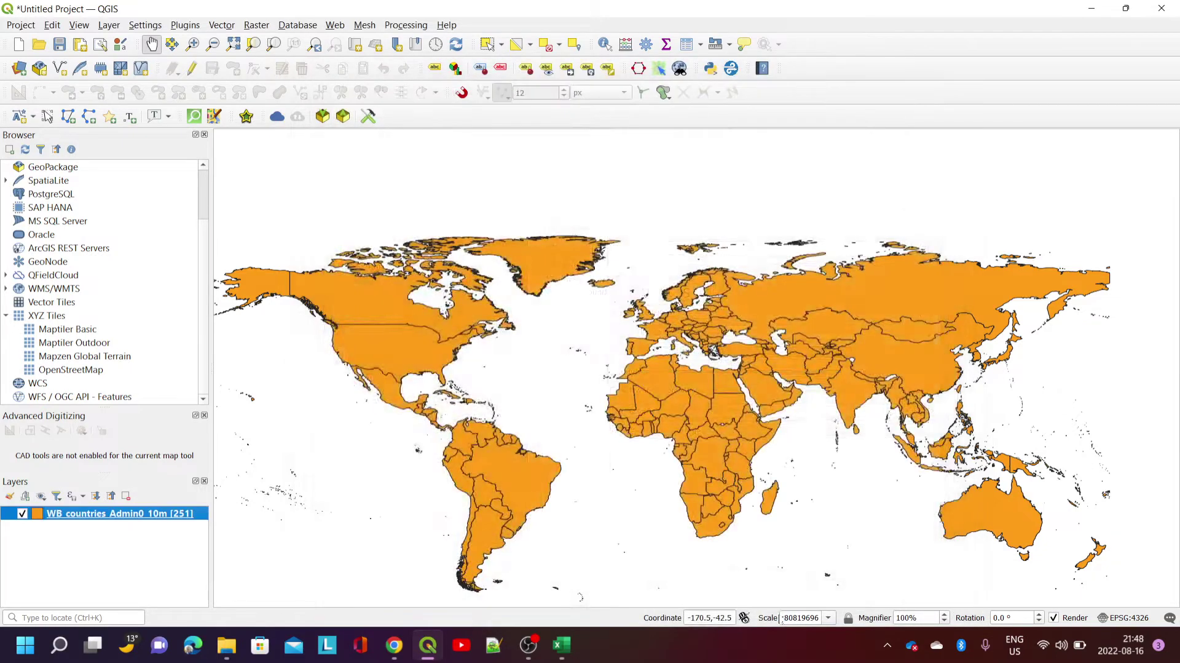
# Step: With the feature selection tool, pick Algeria, then Morocco, then Spain on the map
pyautogui.scroll(2, 615, 366)
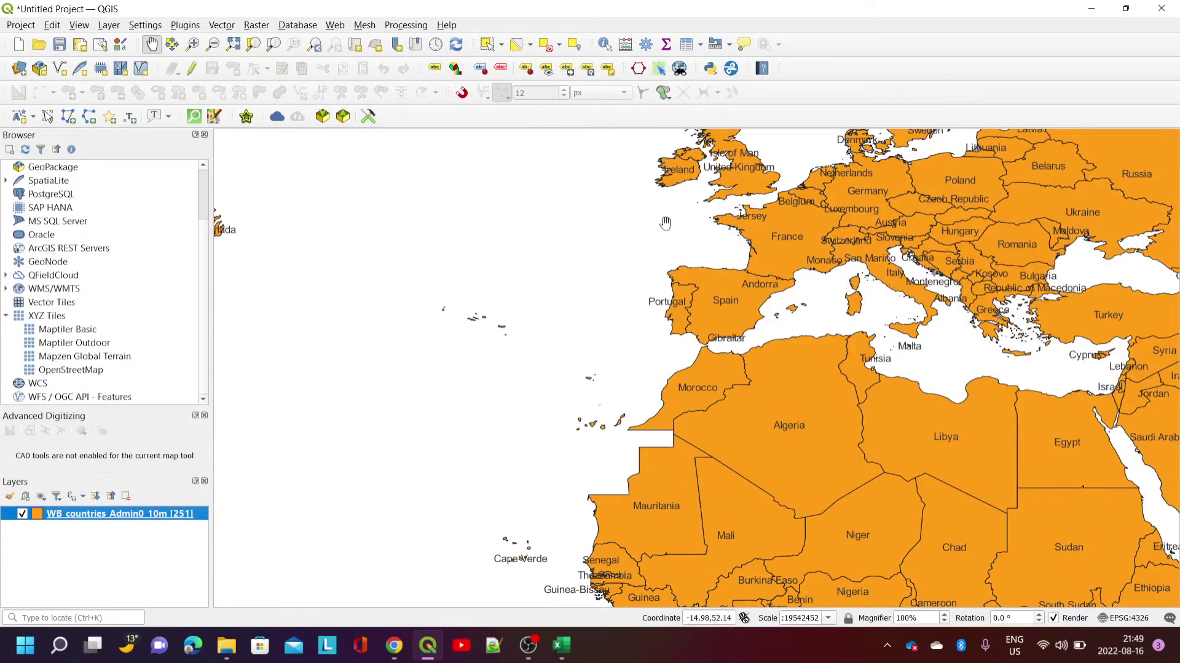
pyautogui.click(487, 45)
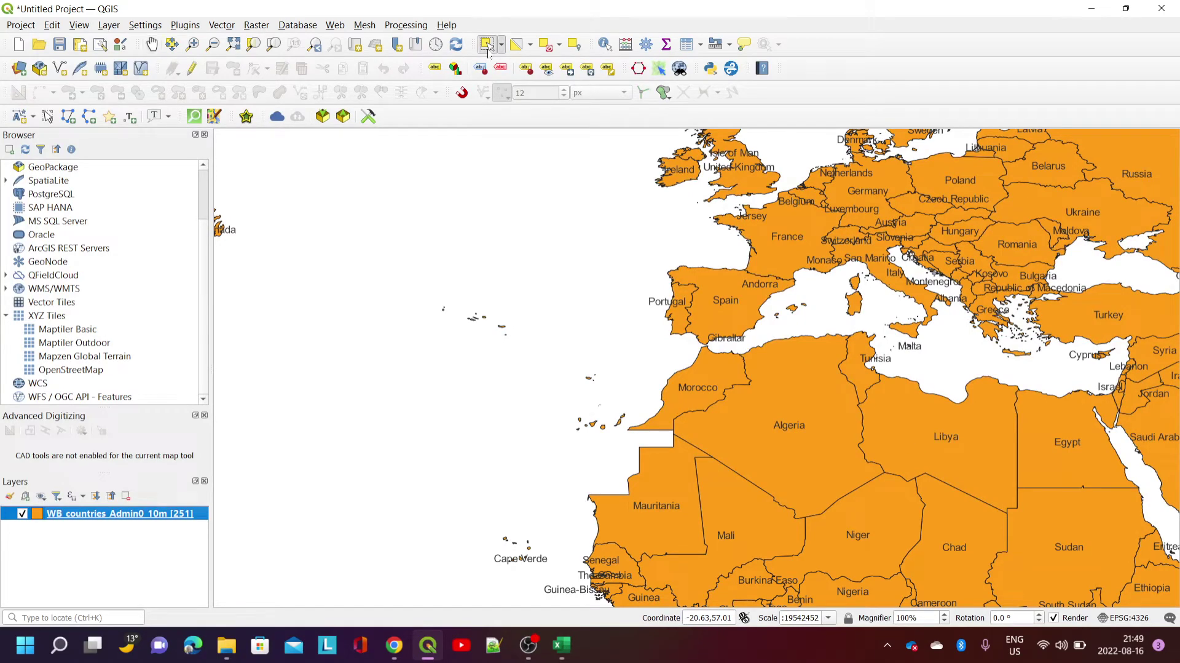
pyautogui.click(825, 429)
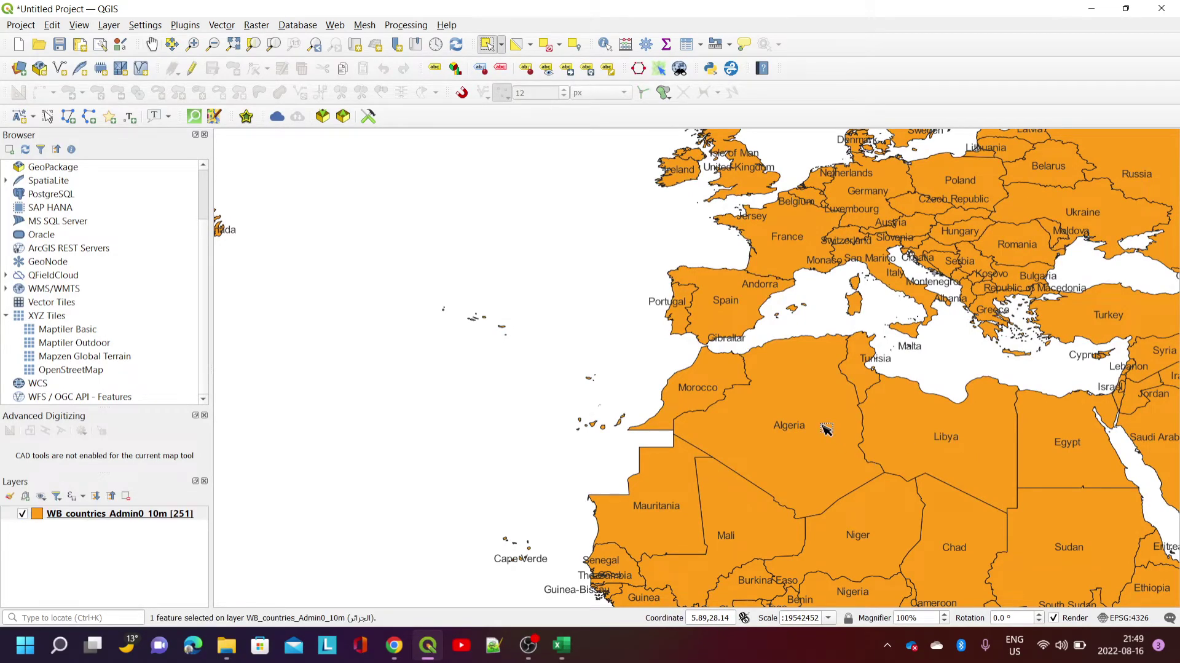
pyautogui.click(713, 398)
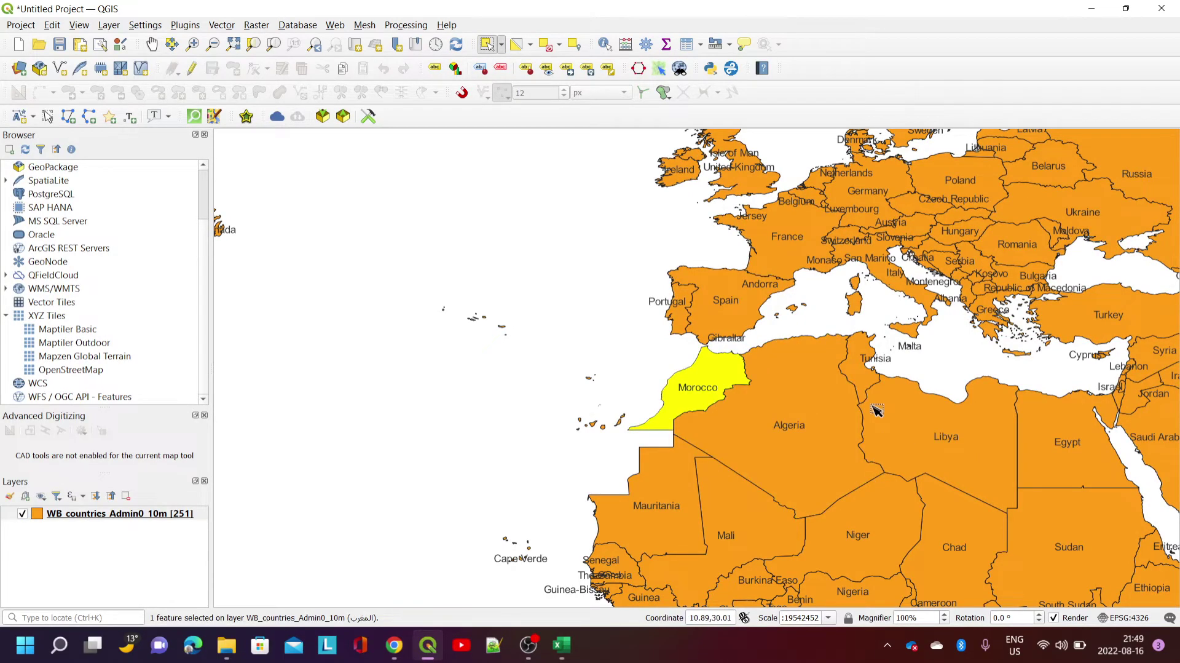
pyautogui.click(744, 301)
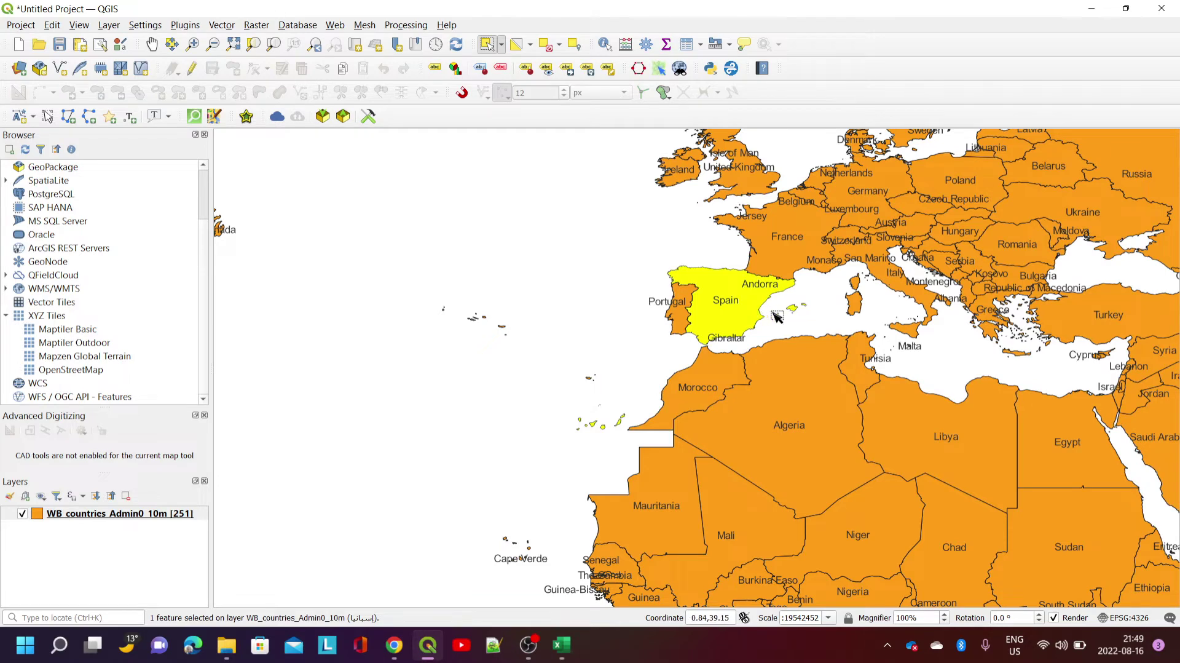
# Step: Pan north, select the United Kingdom, and recentre the zoomed-out view on western Europe
pyautogui.moveTo(793, 319); pyautogui.dragTo(681, 453)
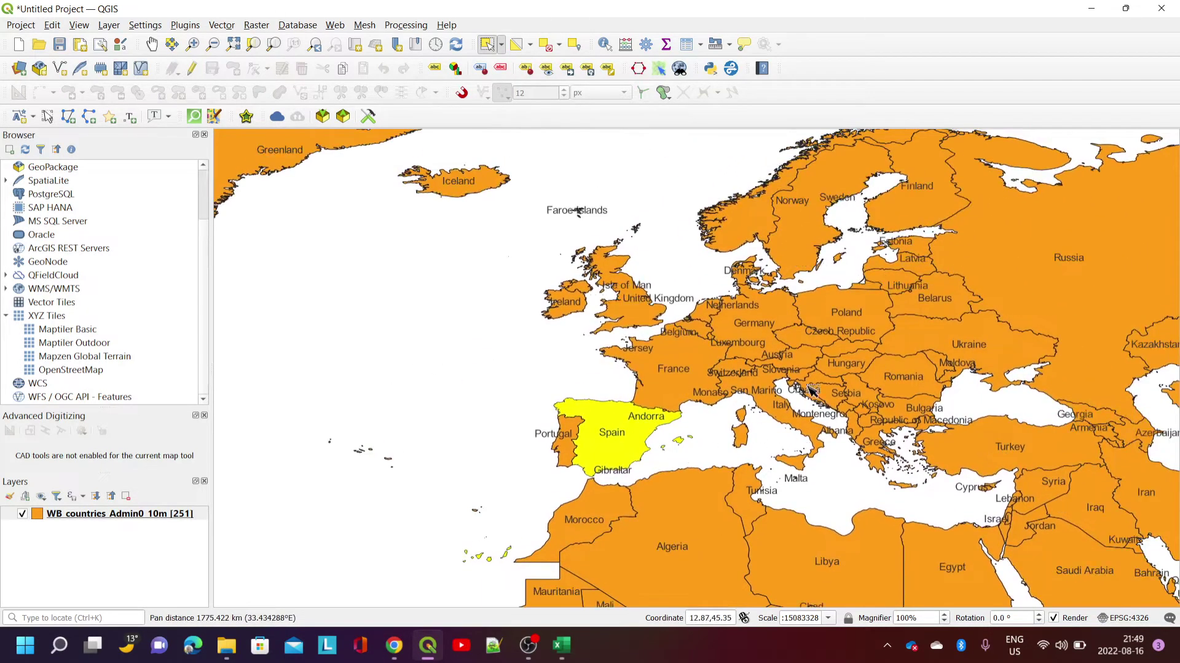
pyautogui.scroll(2, 650, 312)
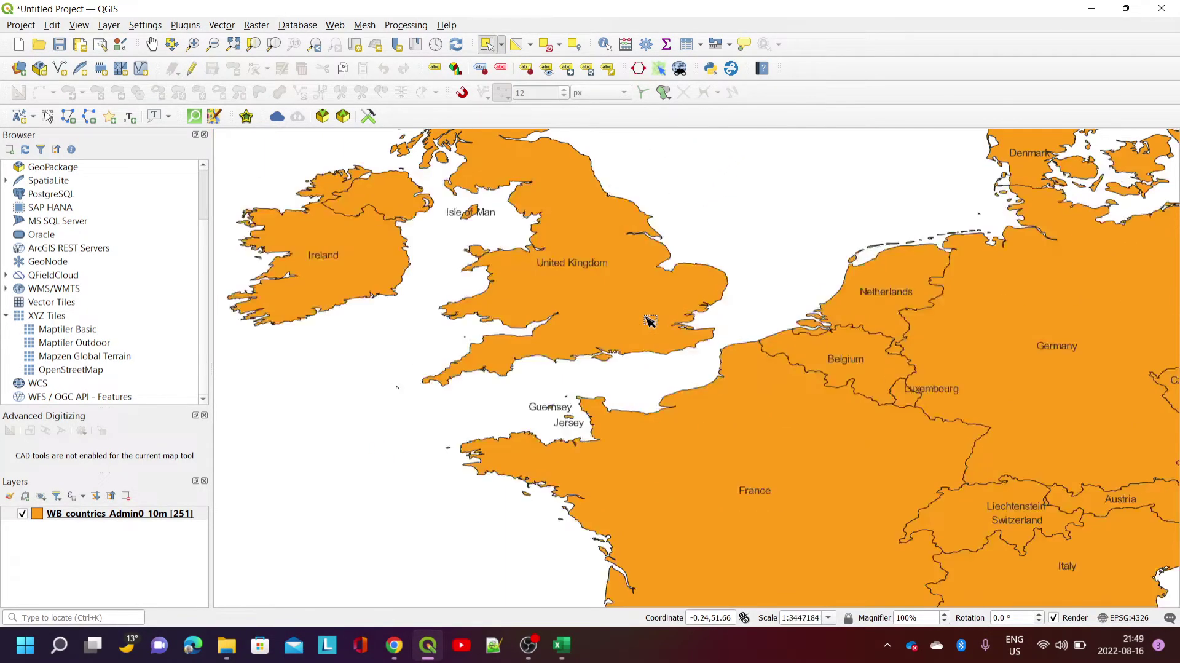
pyautogui.click(622, 309)
pyautogui.moveTo(673, 329); pyautogui.dragTo(779, 466)
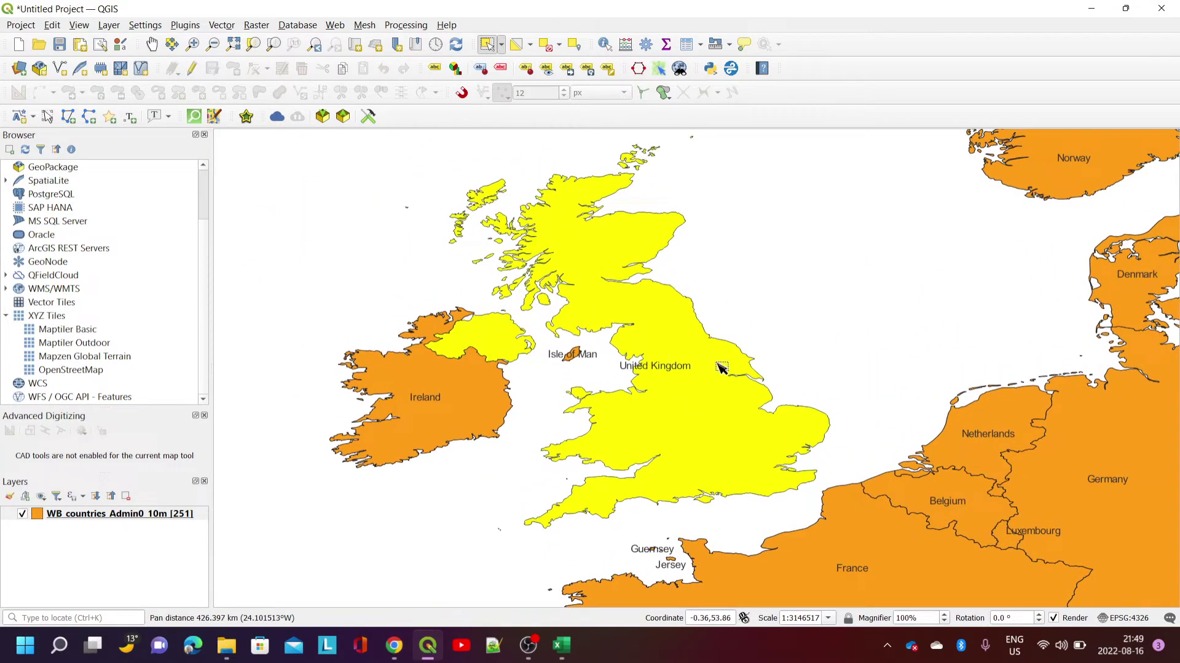
pyautogui.scroll(-1, 689, 368)
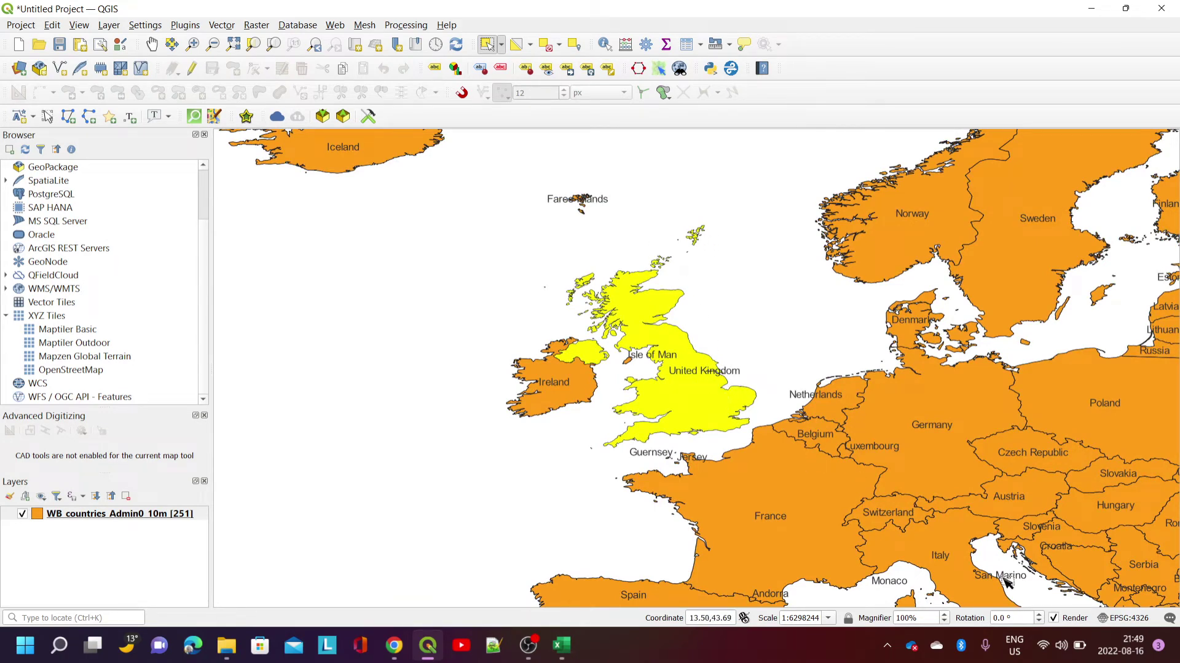
pyautogui.click(1133, 618)
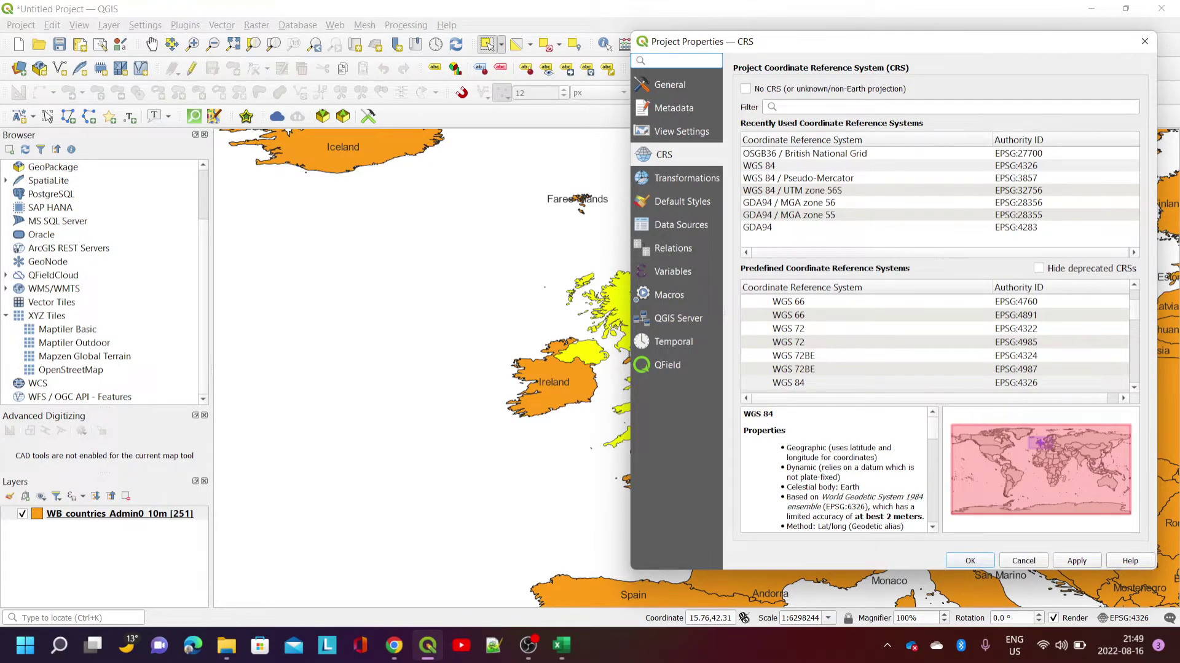
pyautogui.click(783, 166)
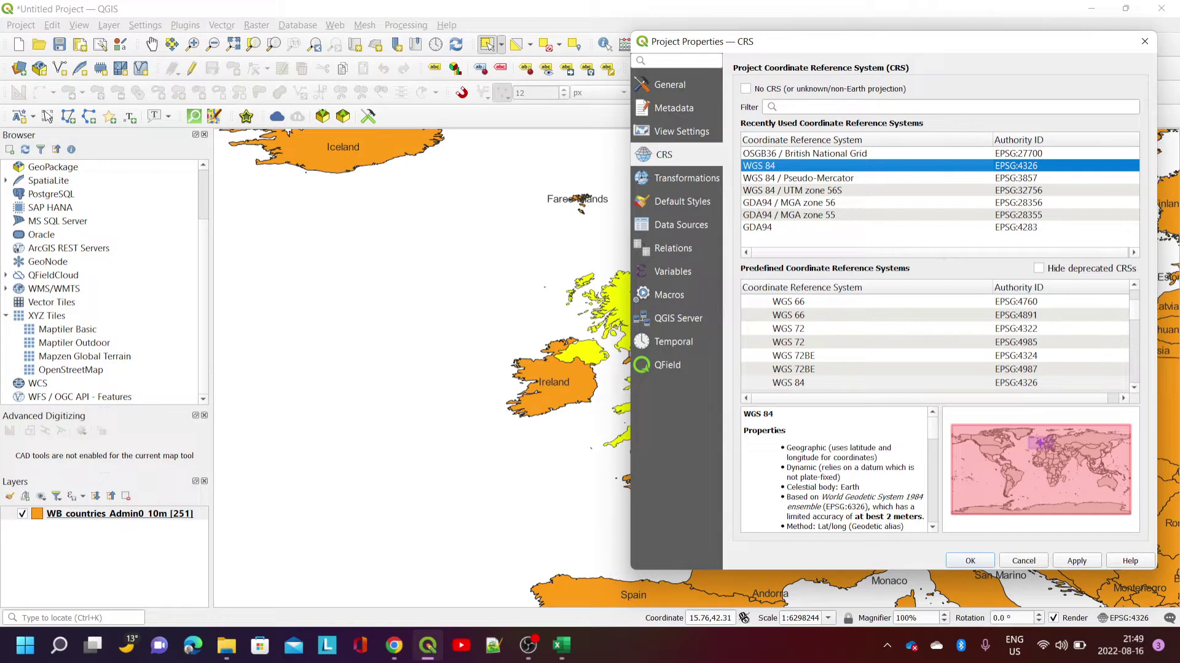
pyautogui.click(1143, 42)
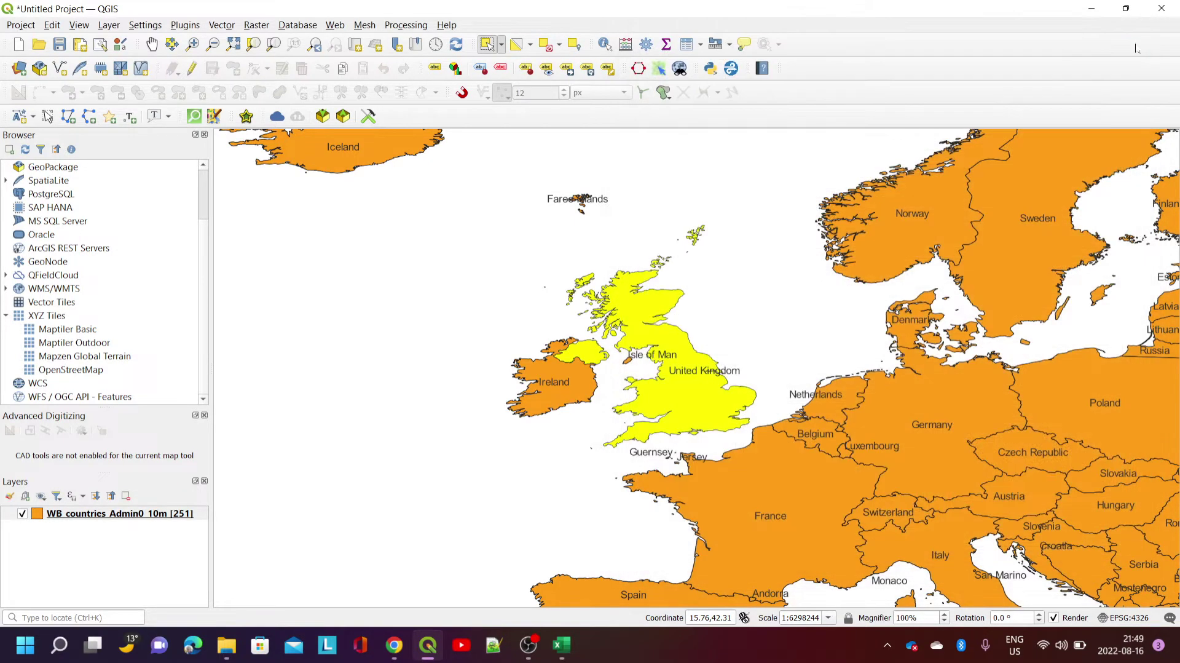
# Step: Copy the selected United Kingdom feature with Edit > Copy Features
pyautogui.scroll(-1, 776, 406)
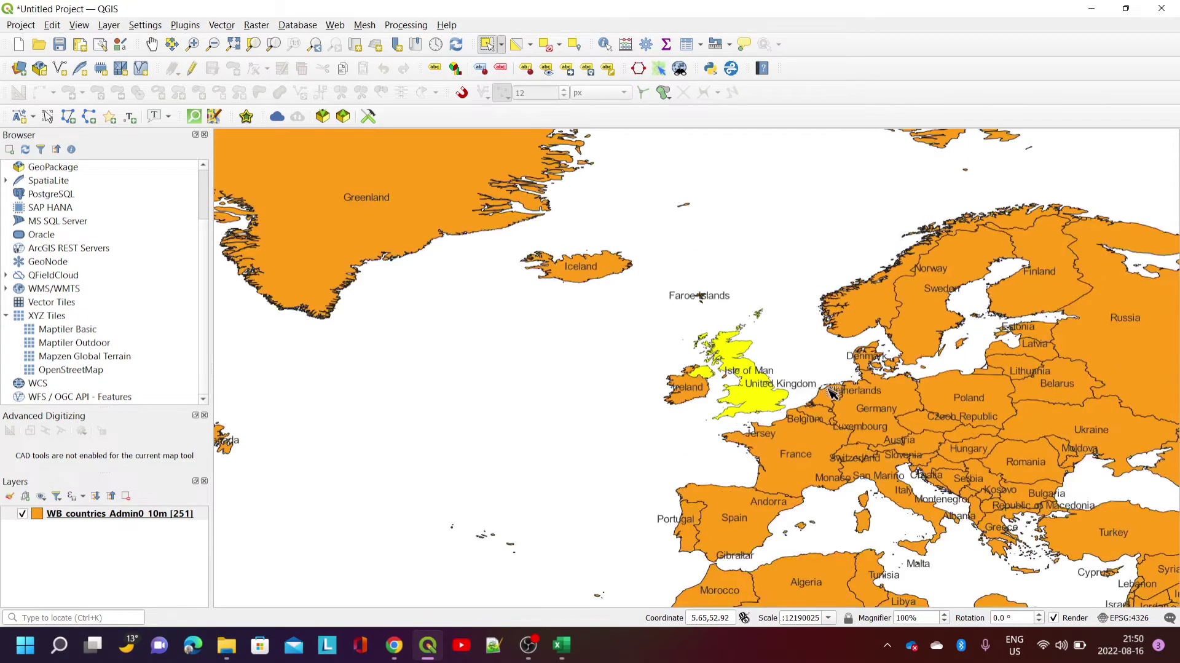
pyautogui.scroll(1, 778, 392)
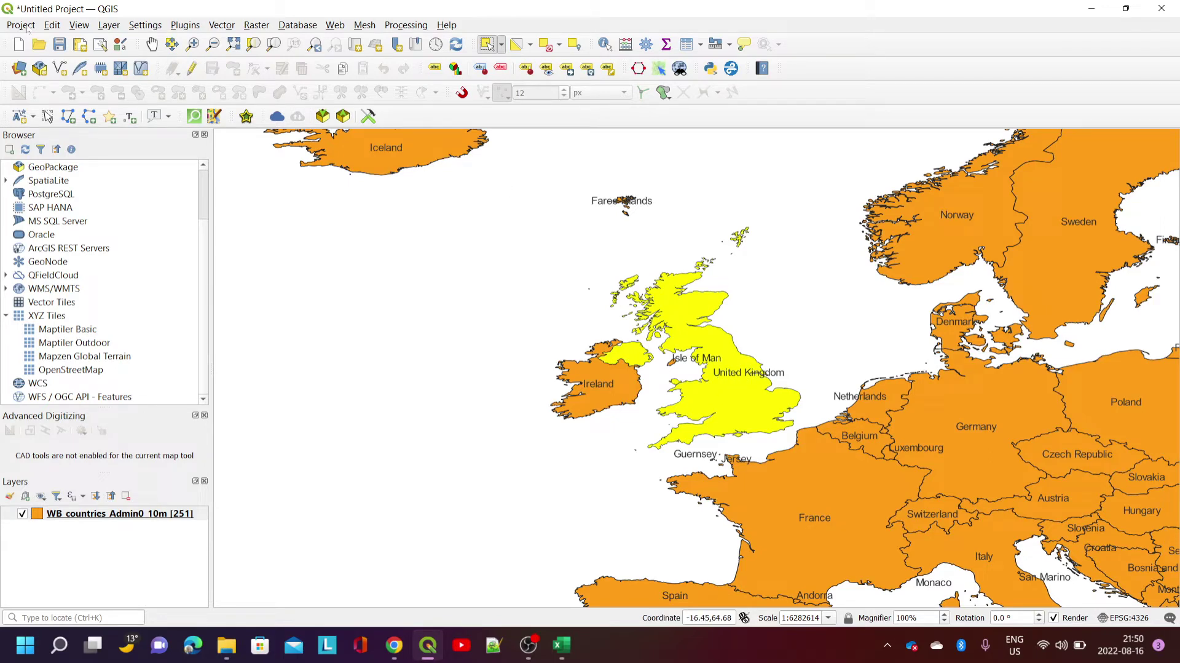
pyautogui.click(49, 25)
pyautogui.click(85, 93)
# Step: Paste the copied feature as a Temporary Scratch Layer named UK
pyautogui.click(53, 27)
pyautogui.moveTo(125, 128)
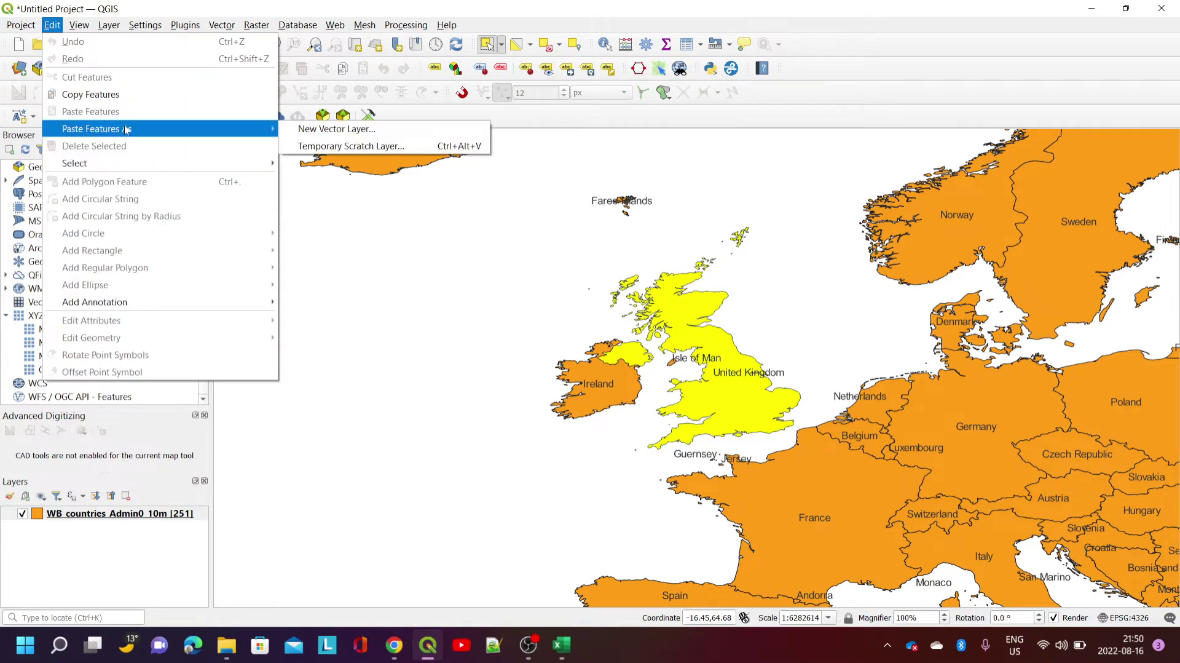
pyautogui.click(334, 145)
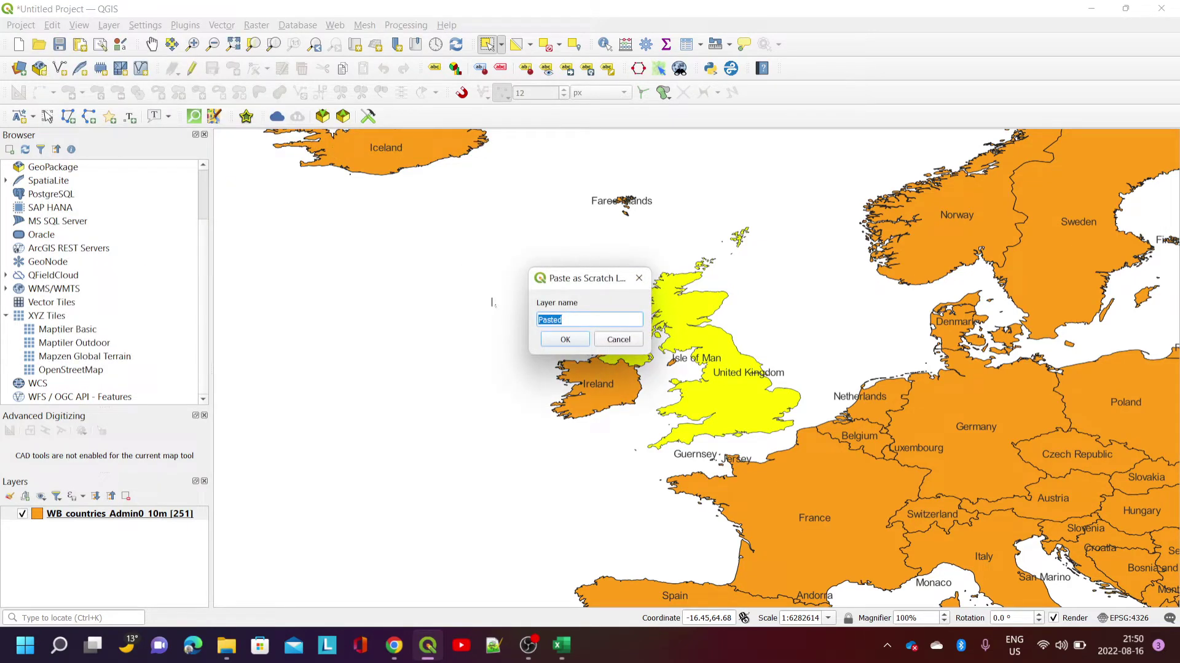
pyautogui.write('UK')
pyautogui.click(566, 339)
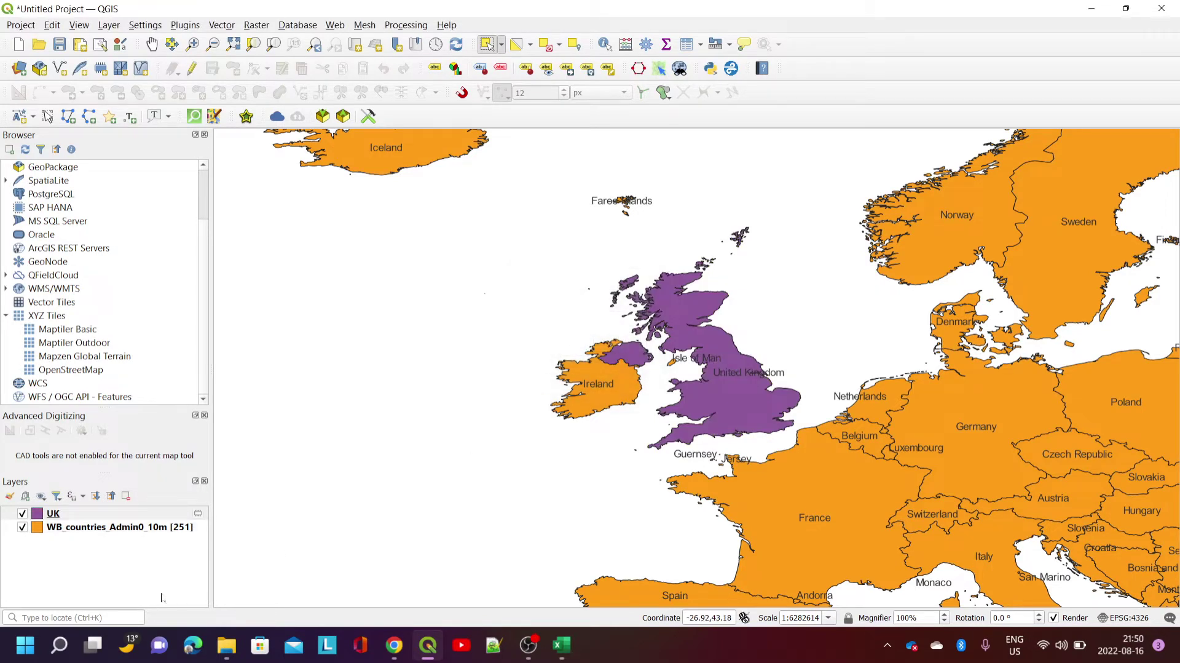
# Step: Hide the WB_countries layer and centre the map on the UK outline
pyautogui.click(36, 512)
pyautogui.click(23, 527)
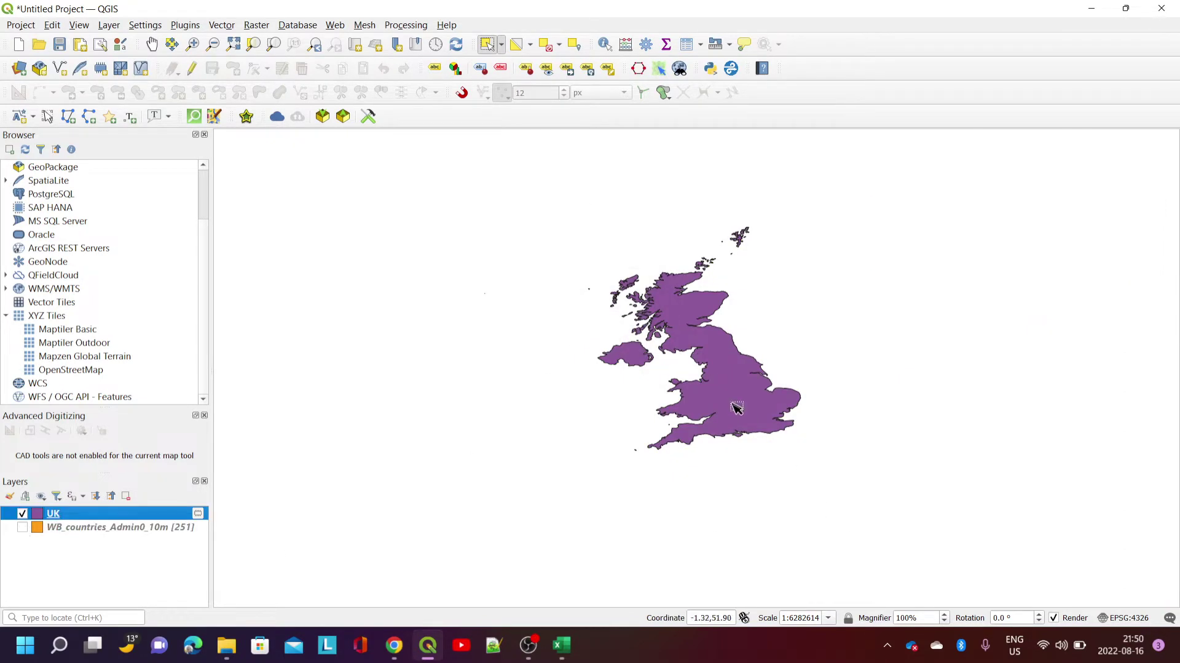
pyautogui.scroll(1, 744, 417)
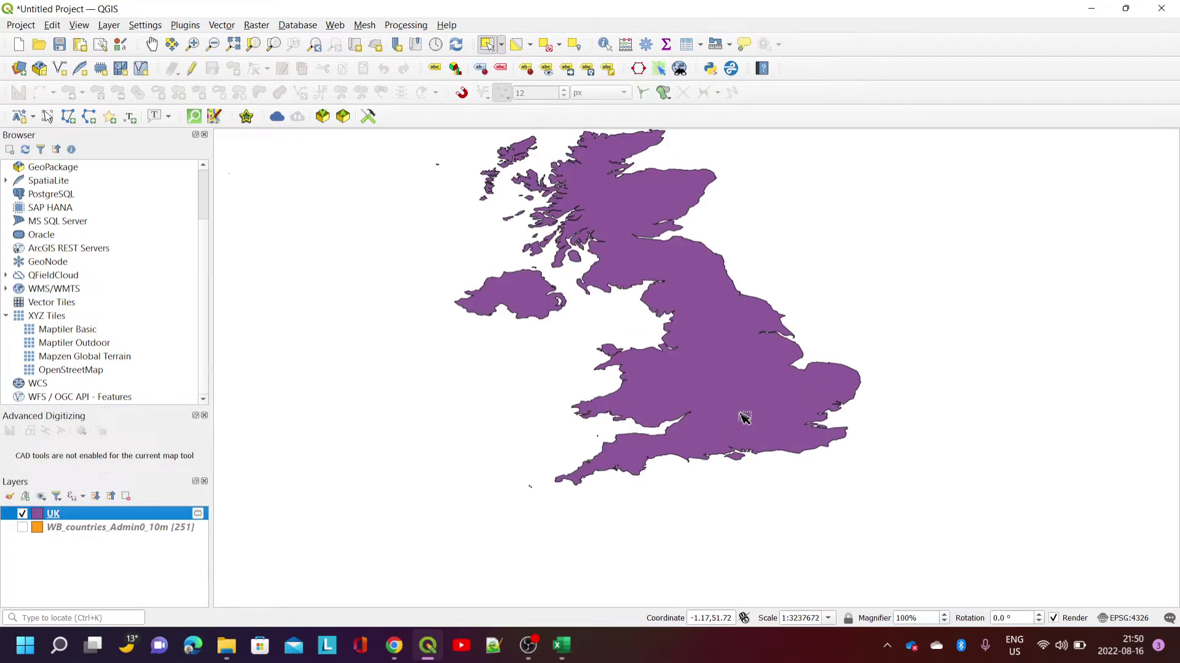
pyautogui.scroll(-1, 744, 417)
pyautogui.moveTo(744, 418); pyautogui.dragTo(699, 443)
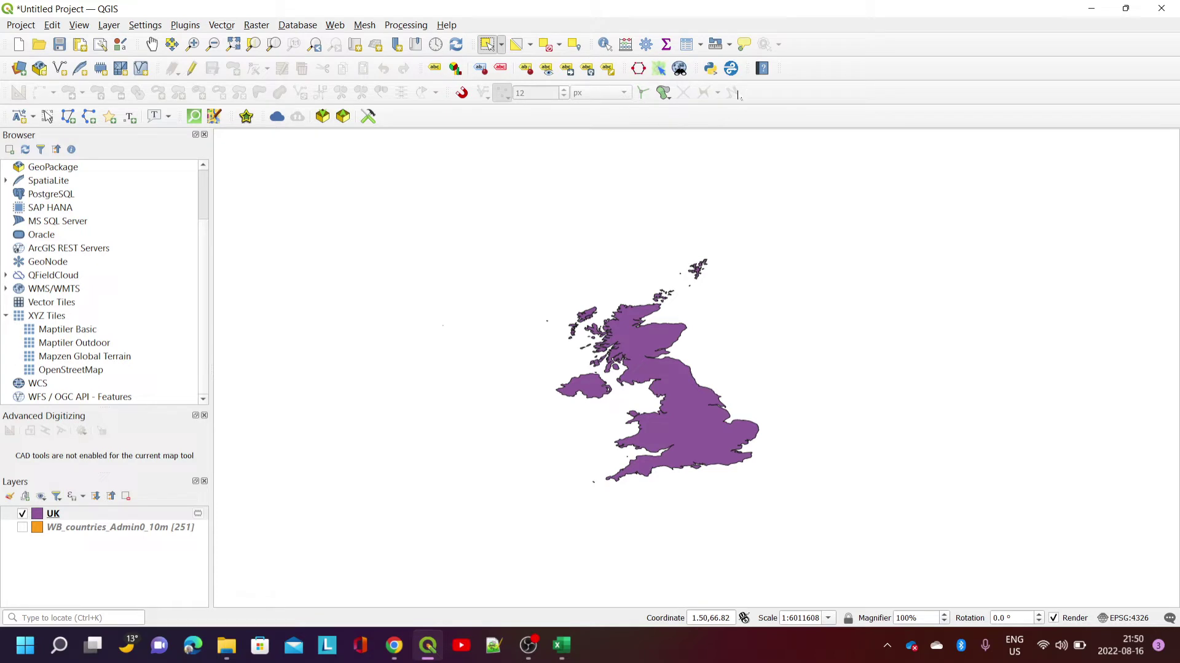
# Step: Search the Processing Toolbox for 'grid' and select Vector creation > Create grid
pyautogui.click(653, 47)
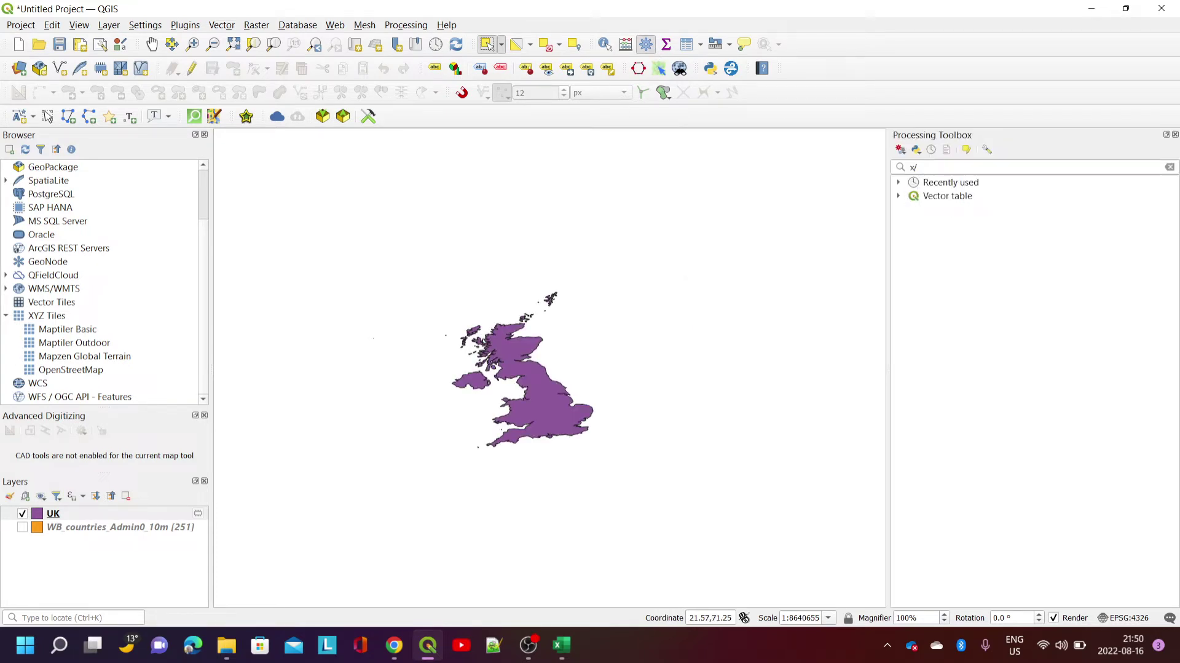
pyautogui.press('BackSpace')
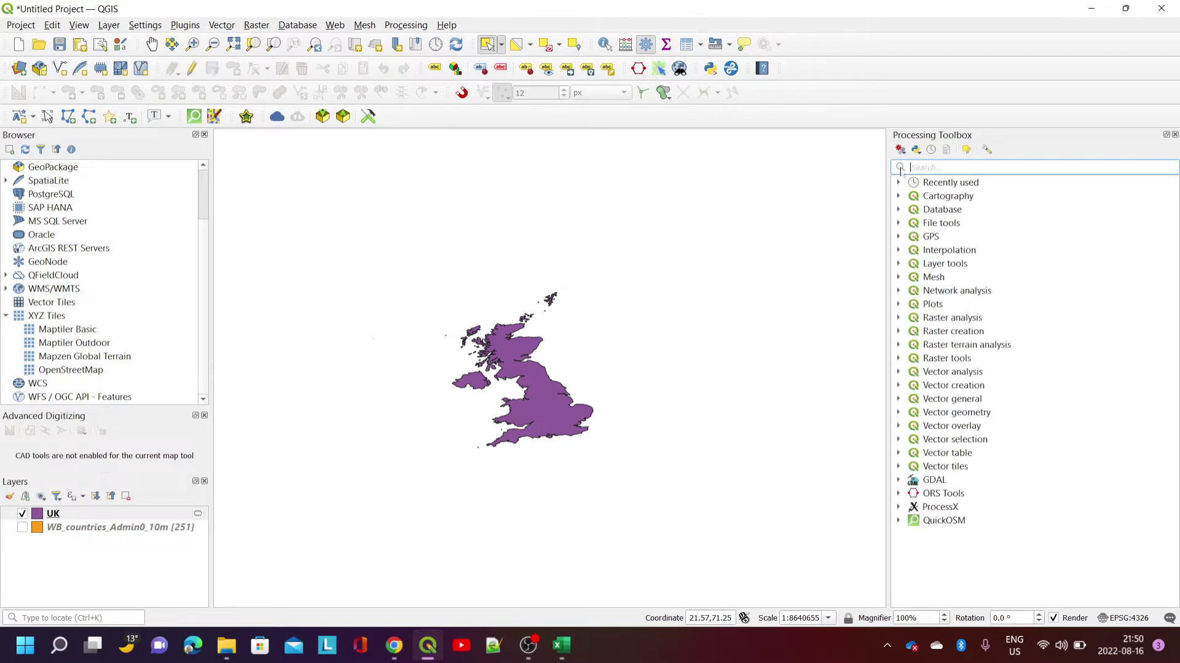
pyautogui.write('grid')
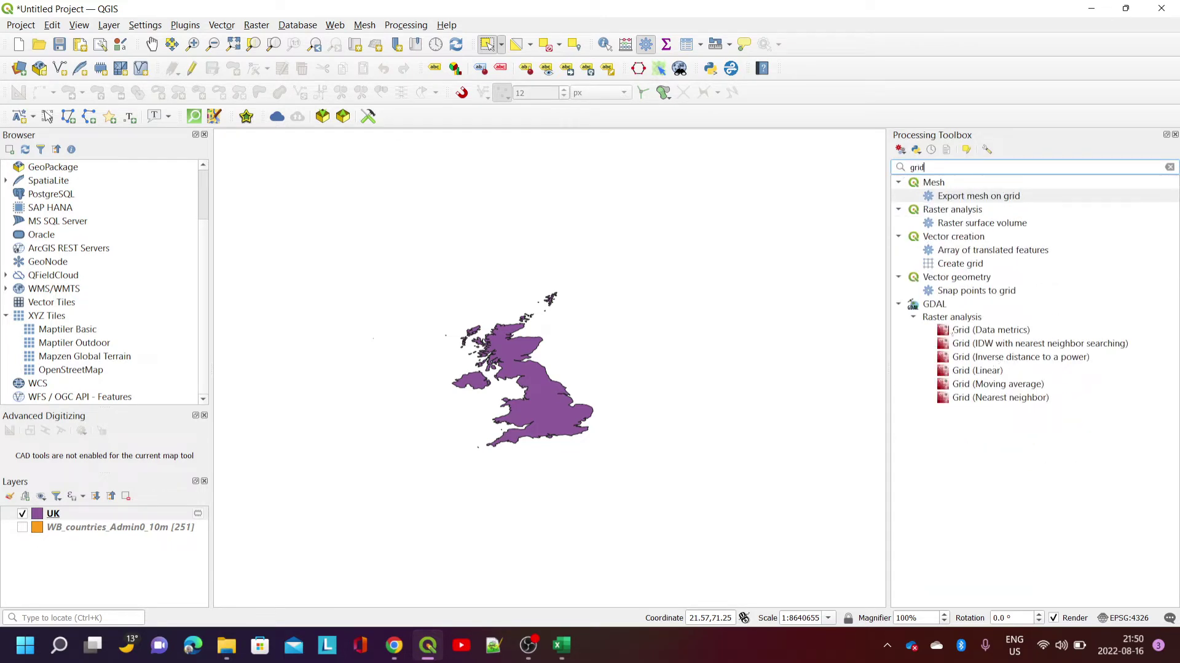
pyautogui.click(957, 265)
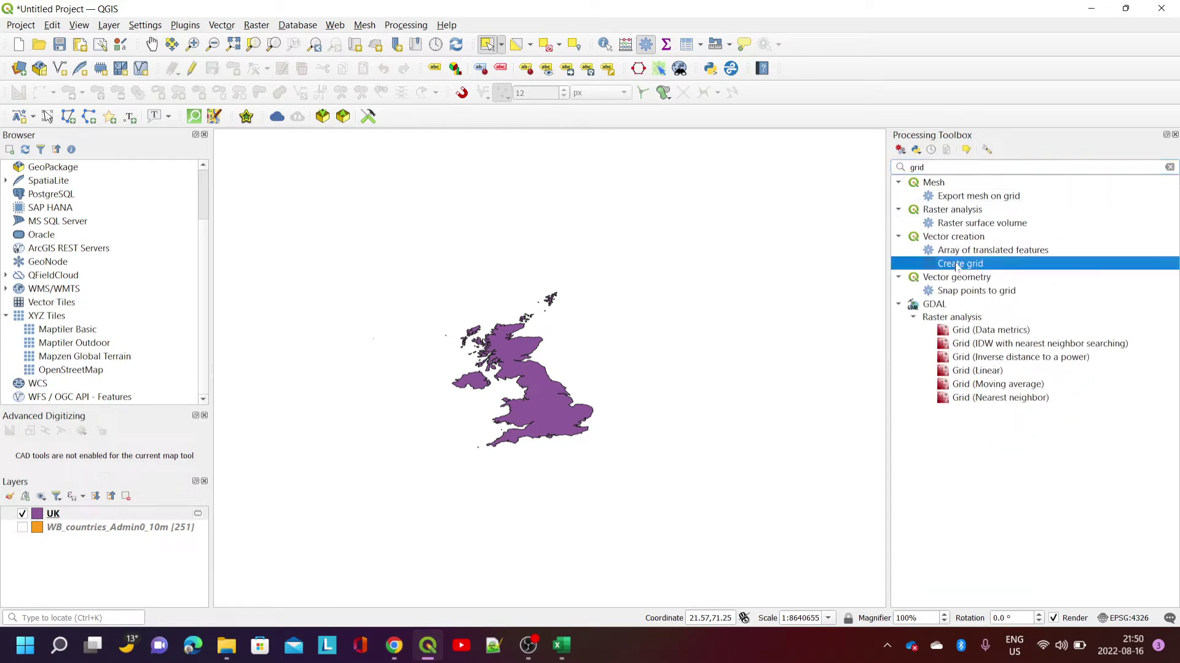
# Step: In Create grid, set the grid CRS to EPSG:27700 and both spacing units to kilometers
pyautogui.doubleClick(991, 265)
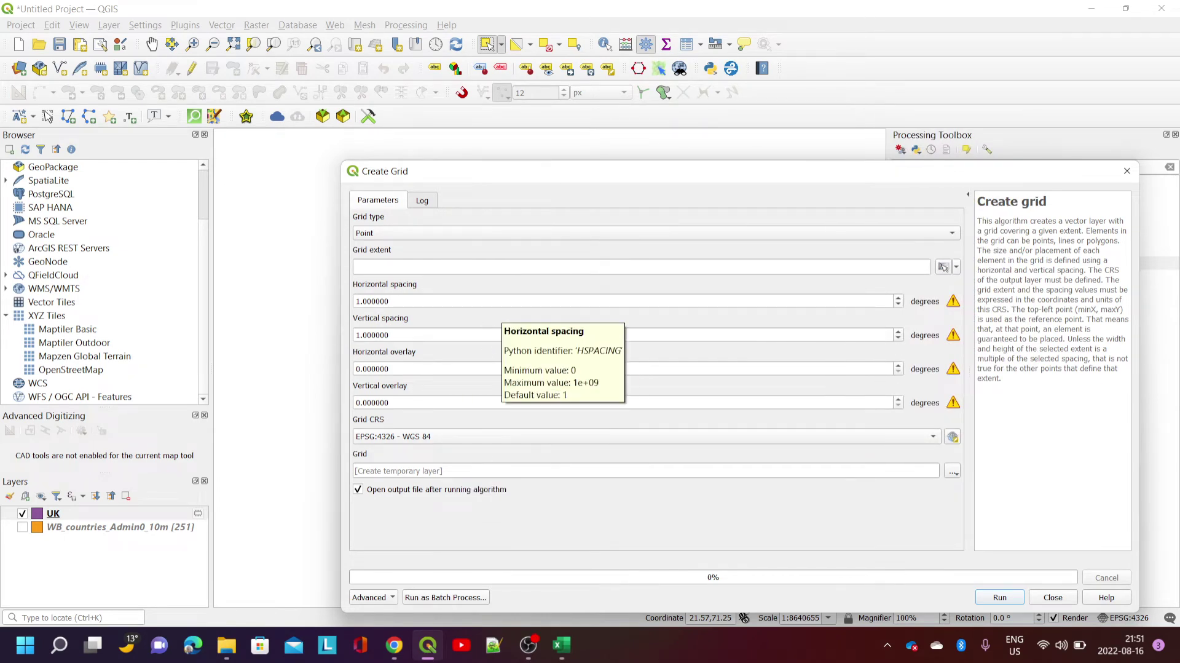
pyautogui.click(838, 438)
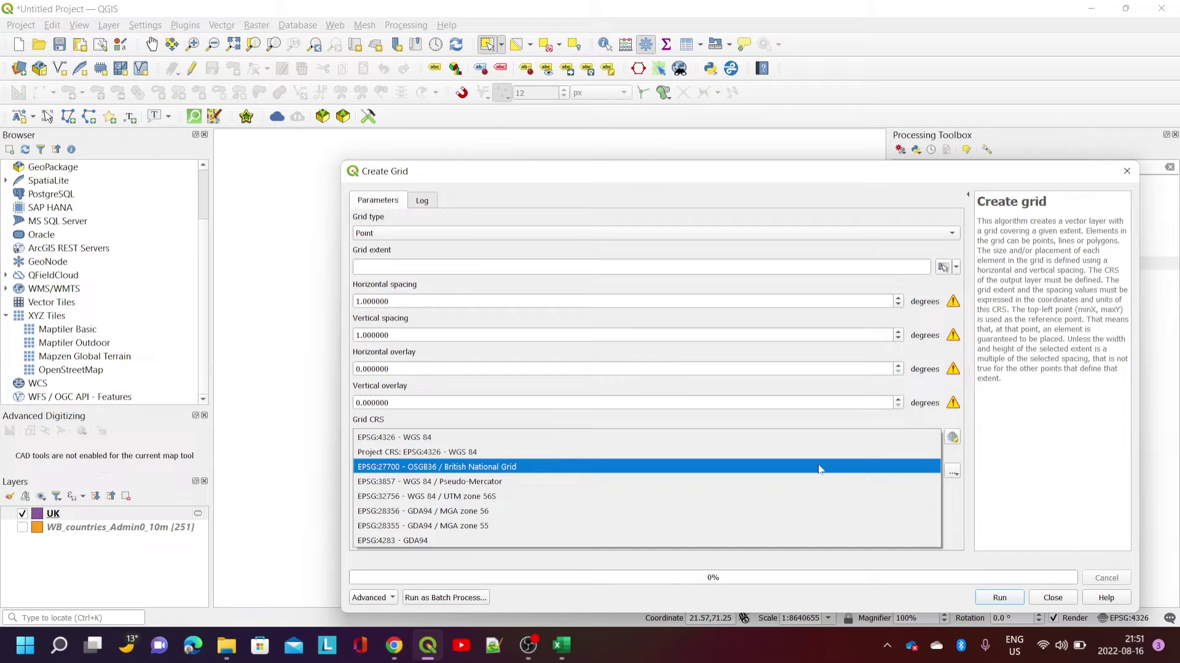
pyautogui.click(818, 468)
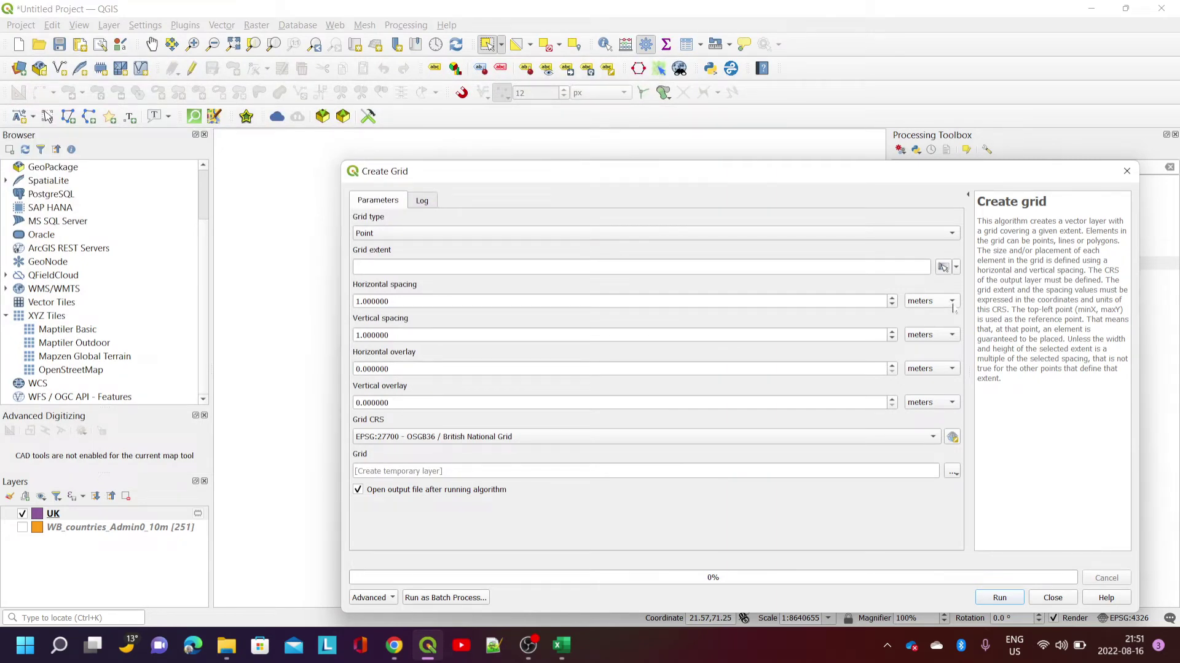
pyautogui.click(952, 303)
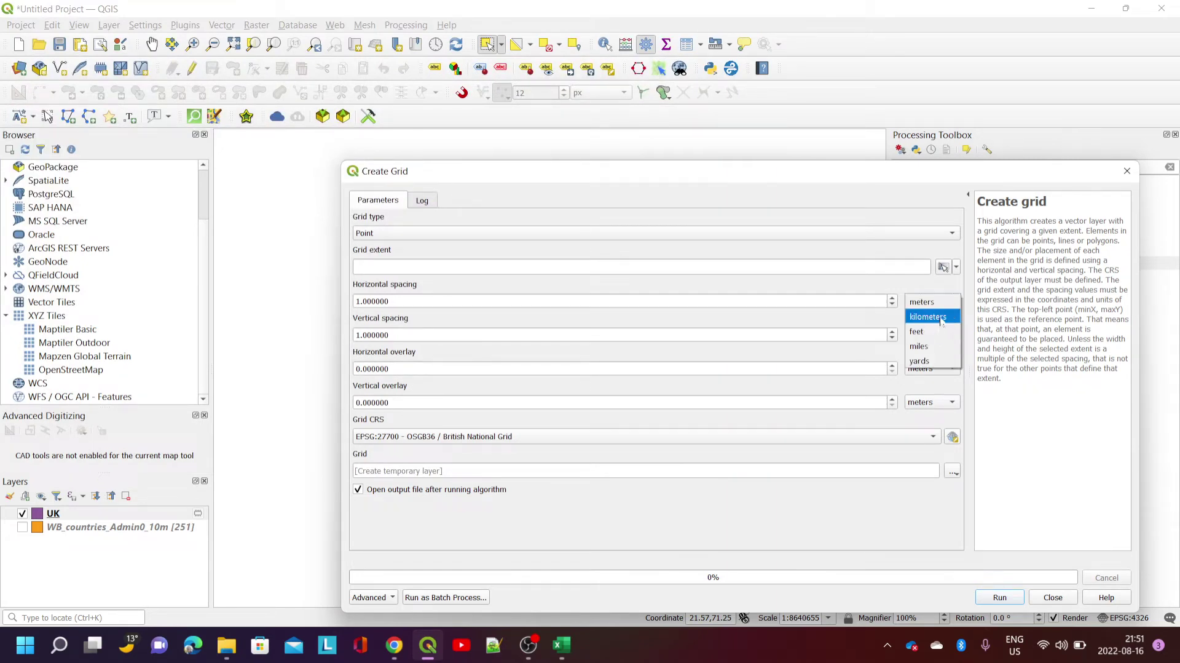
pyautogui.click(940, 315)
pyautogui.click(938, 334)
pyautogui.click(936, 349)
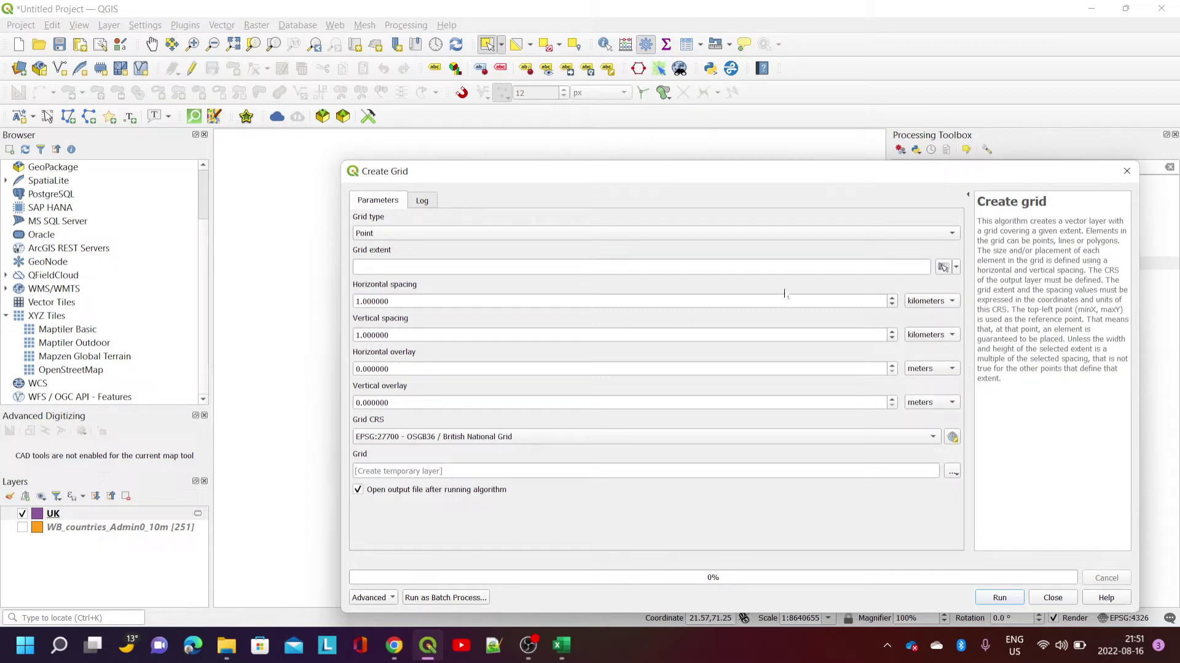
# Step: Draw the grid extent around the United Kingdom on the canvas and run the tool
pyautogui.click(943, 268)
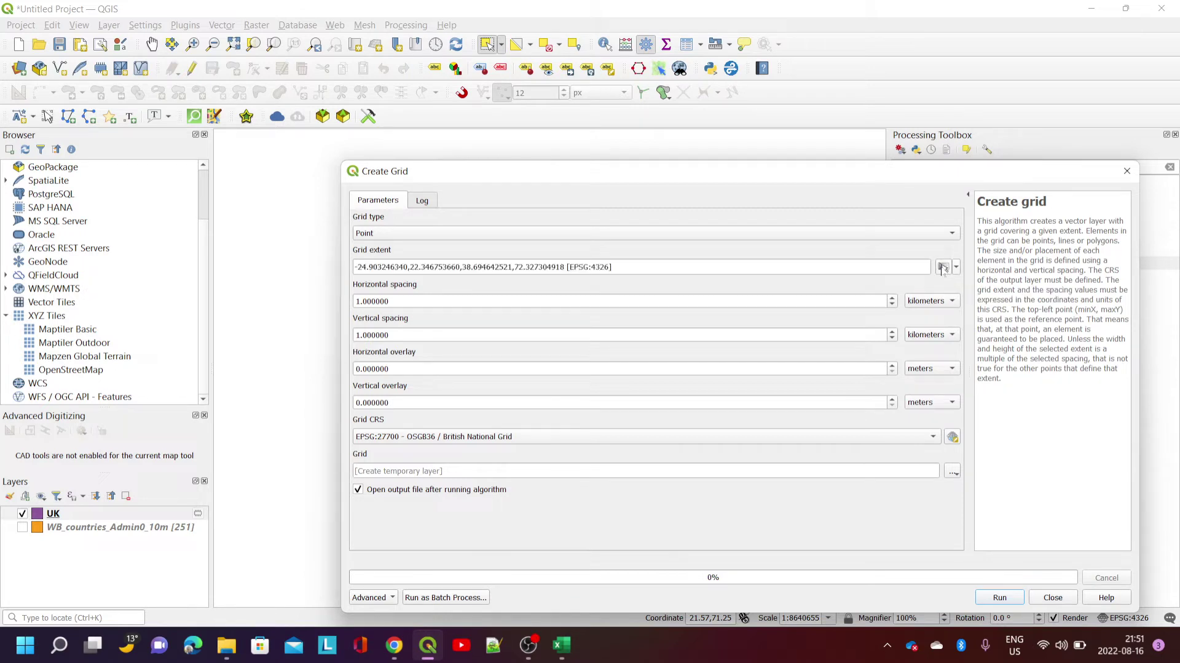
pyautogui.click(957, 268)
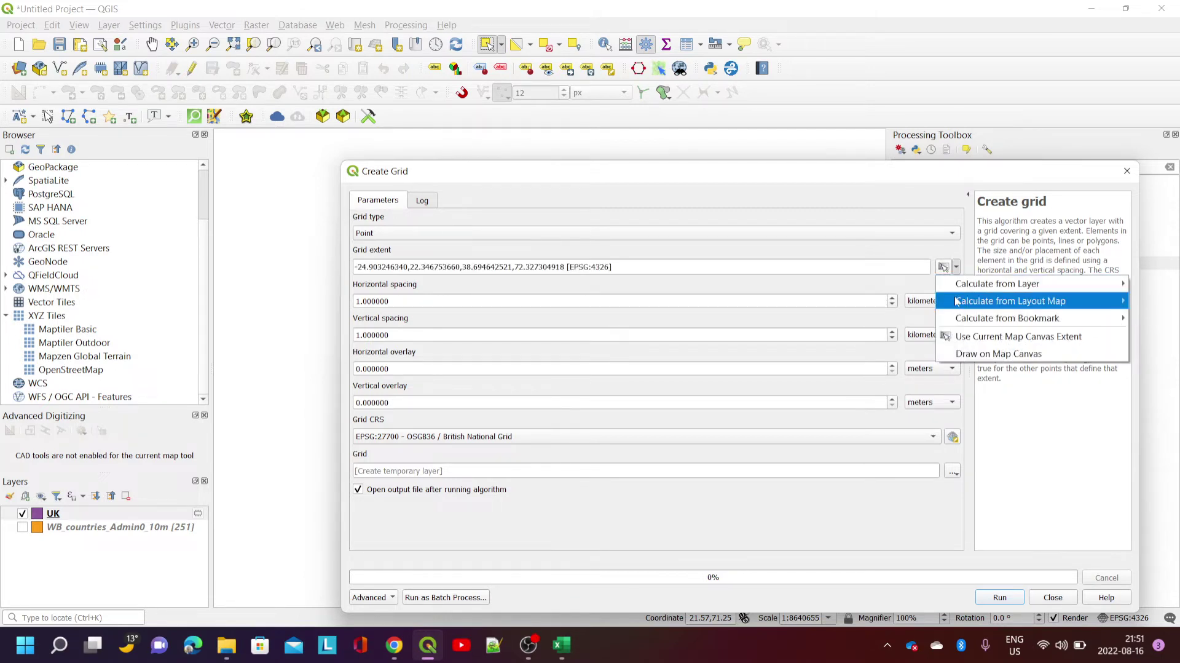
pyautogui.click(969, 356)
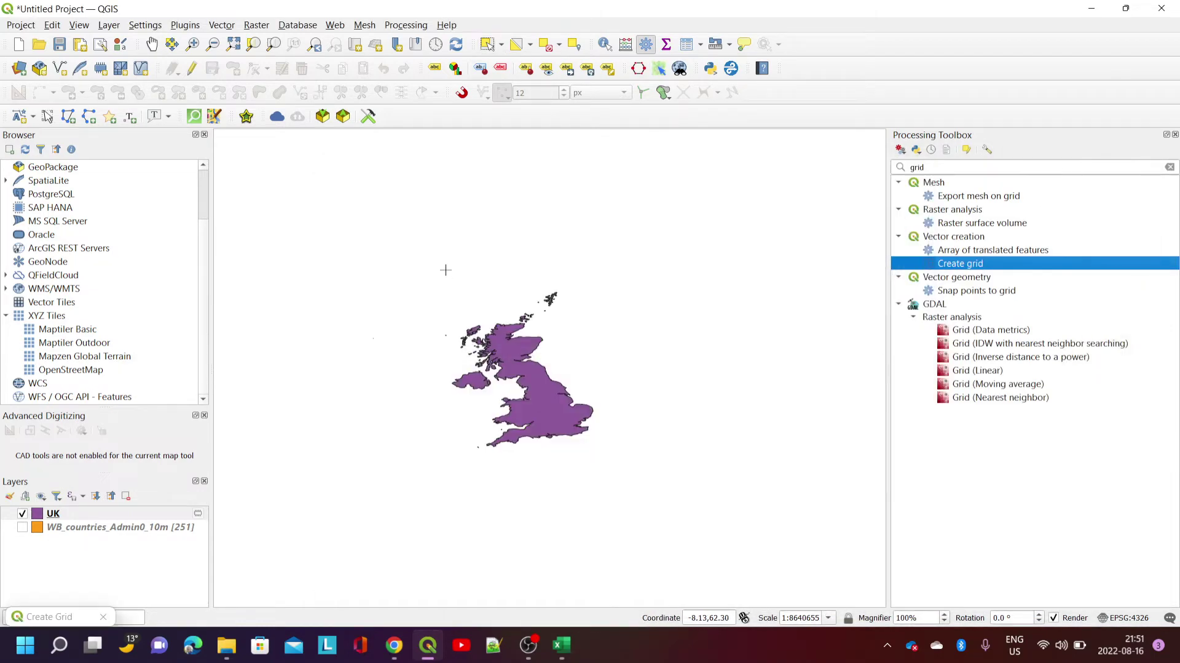
pyautogui.moveTo(433, 269); pyautogui.dragTo(630, 472)
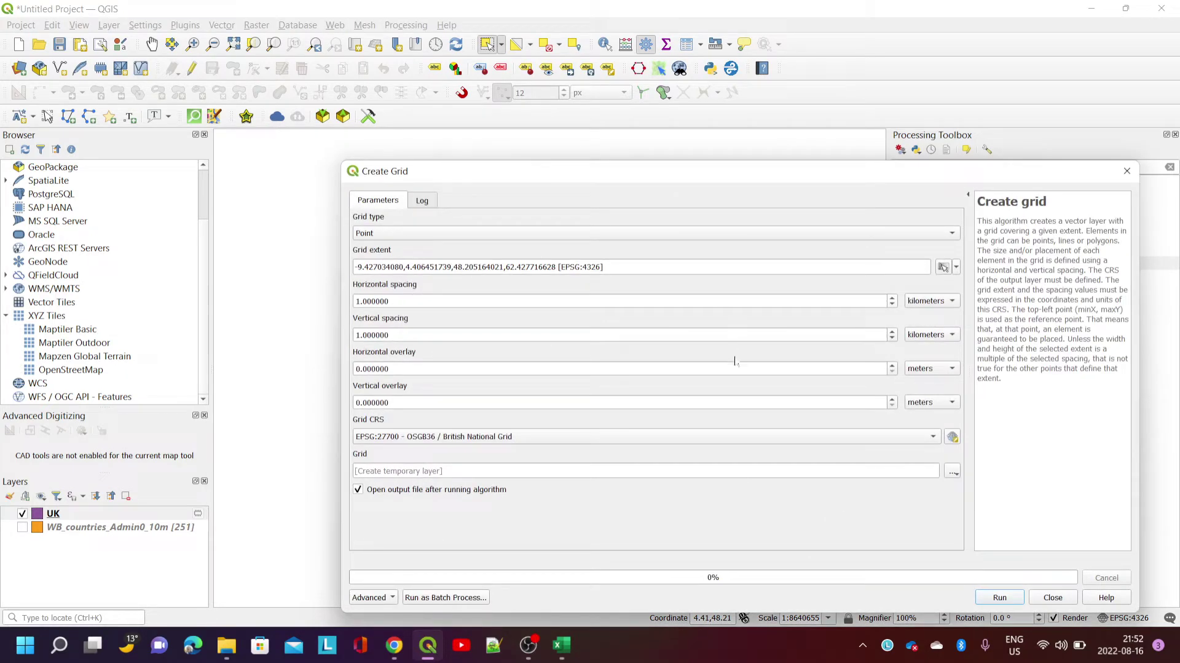
pyautogui.click(1002, 600)
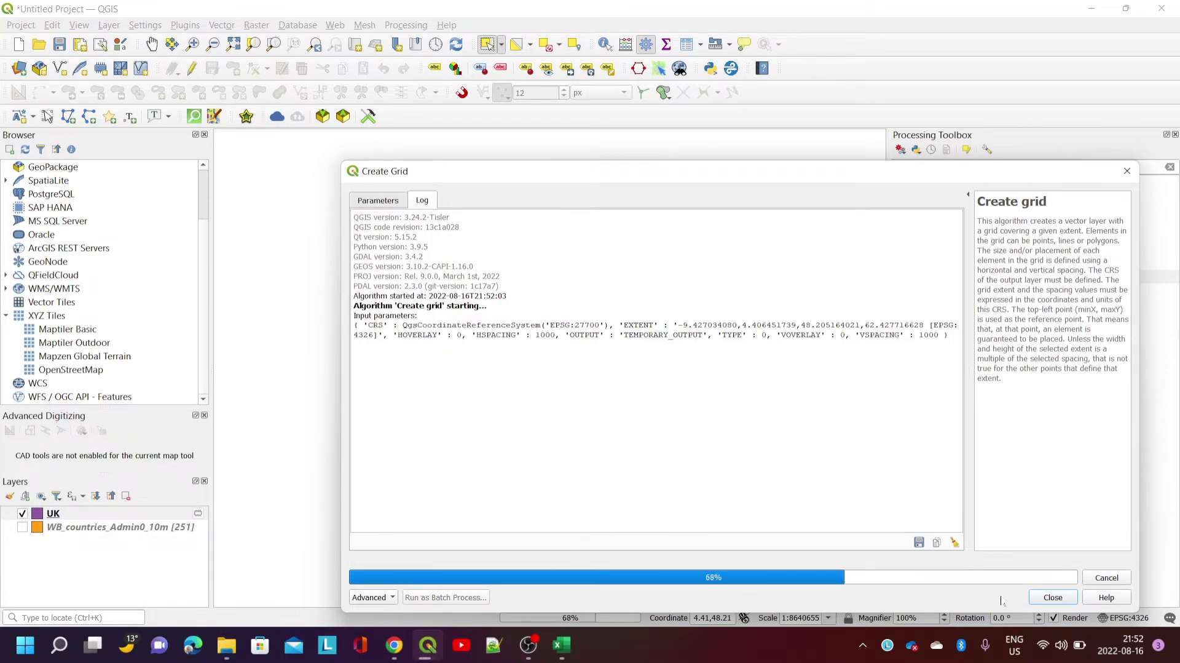
# Step: Close the Create grid window, then zoom out and pan until the whole Grid layer shows
pyautogui.click(1055, 599)
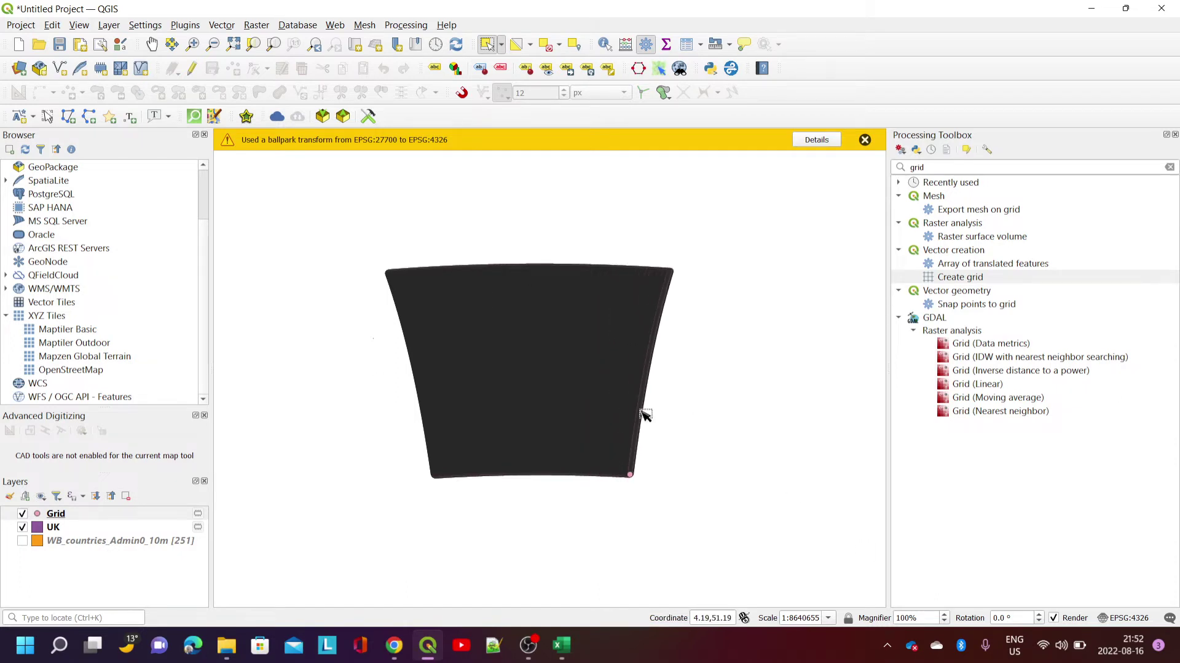
pyautogui.scroll(1, 541, 373)
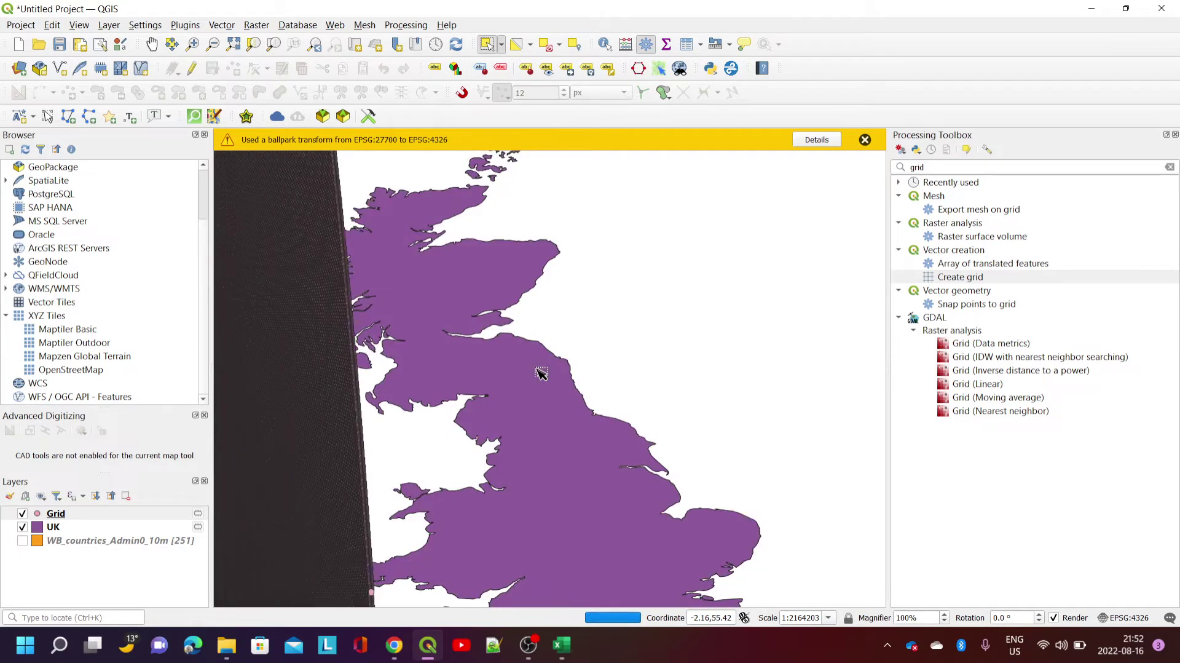
pyautogui.scroll(-1, 541, 373)
pyautogui.scroll(1, 643, 509)
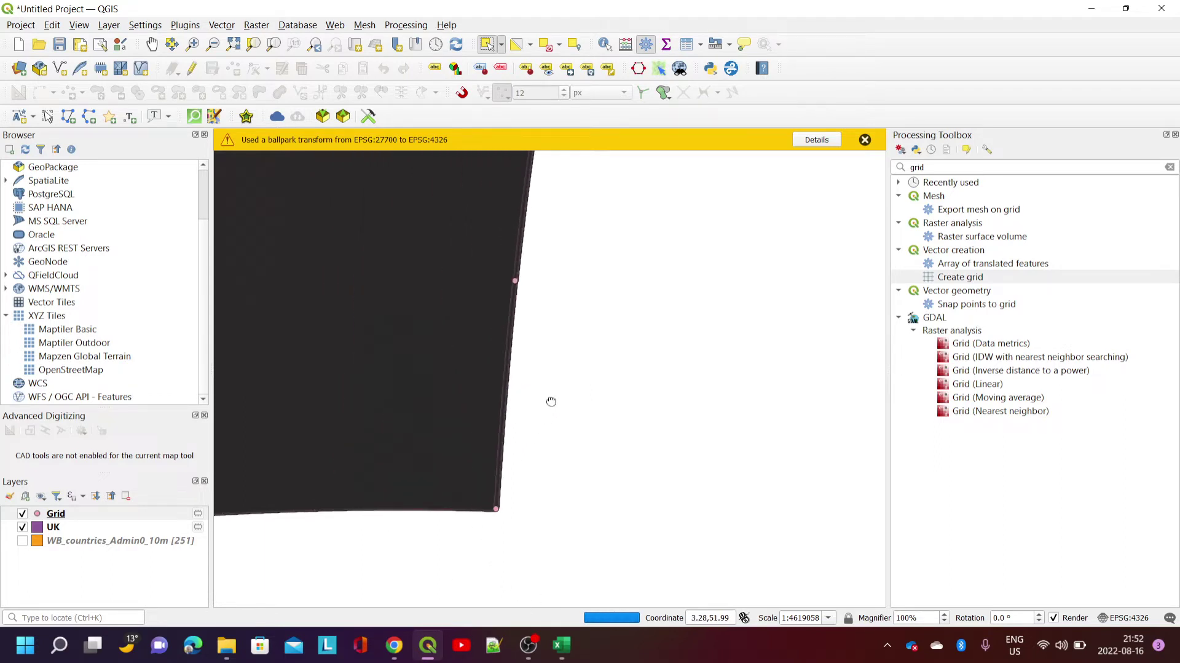
pyautogui.moveTo(551, 403); pyautogui.dragTo(728, 472)
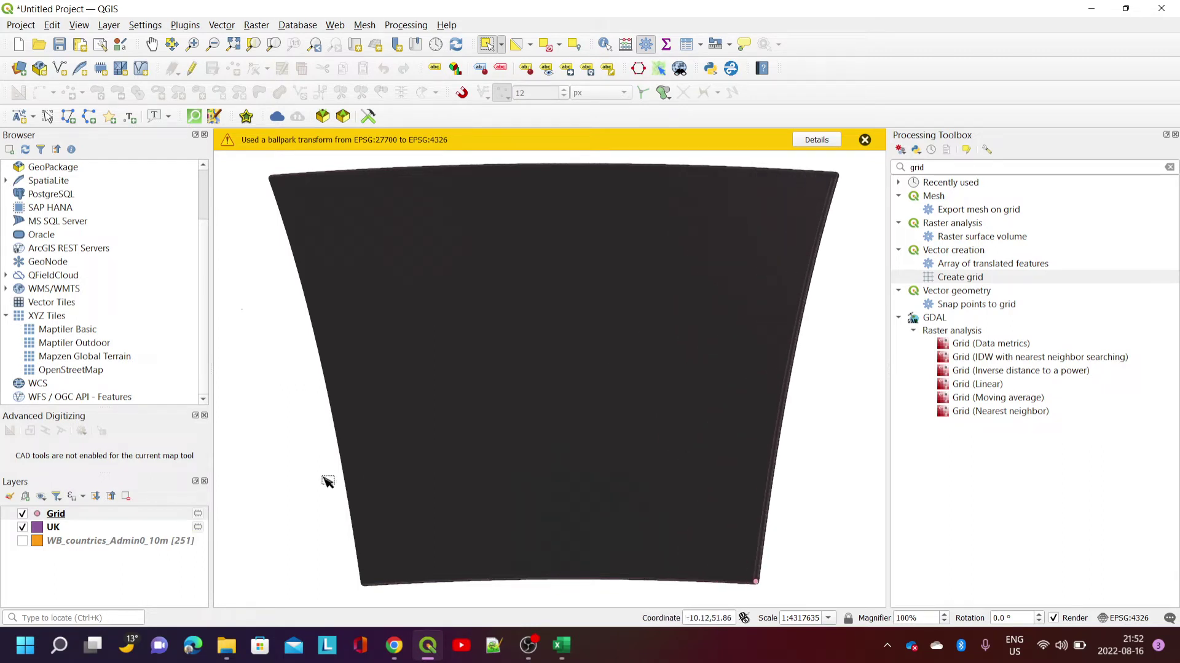
# Step: Turn on Show Feature Count for the Grid layer, showing 1649940 points
pyautogui.rightClick(105, 516)
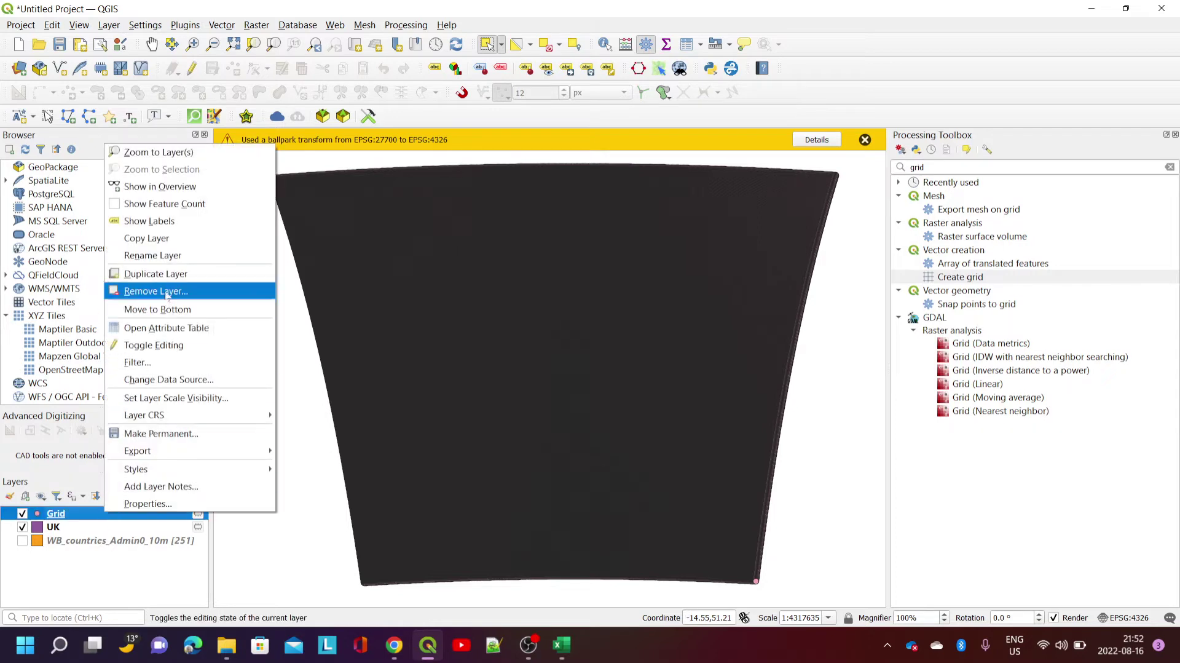
pyautogui.click(184, 203)
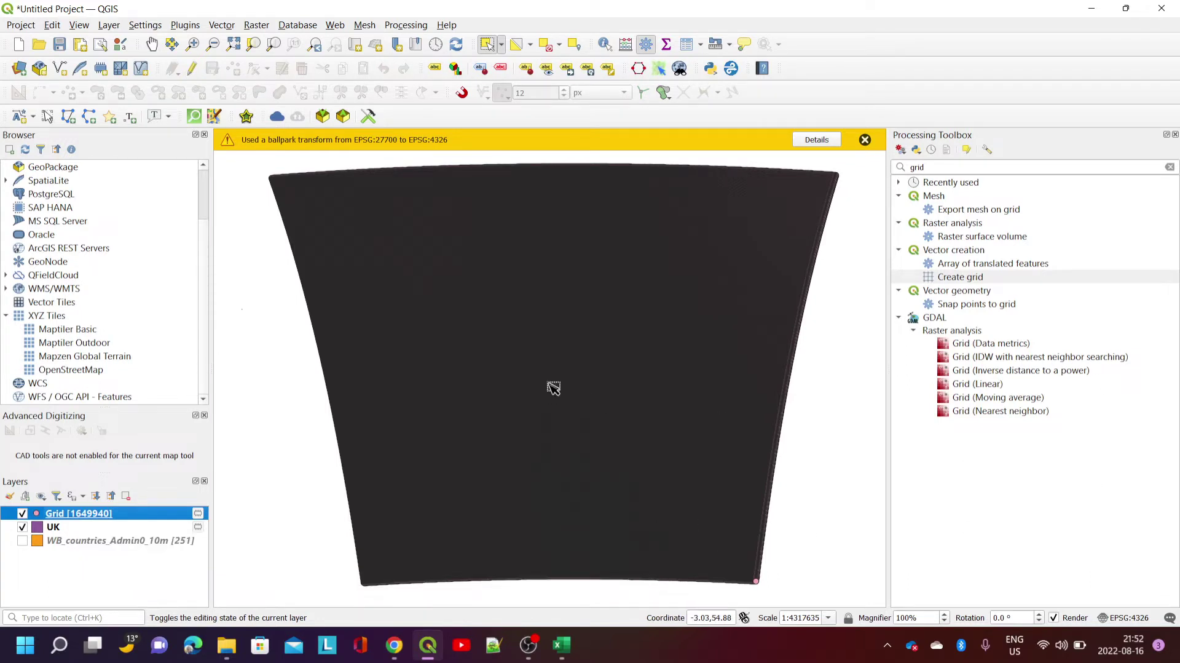
pyautogui.click(916, 167)
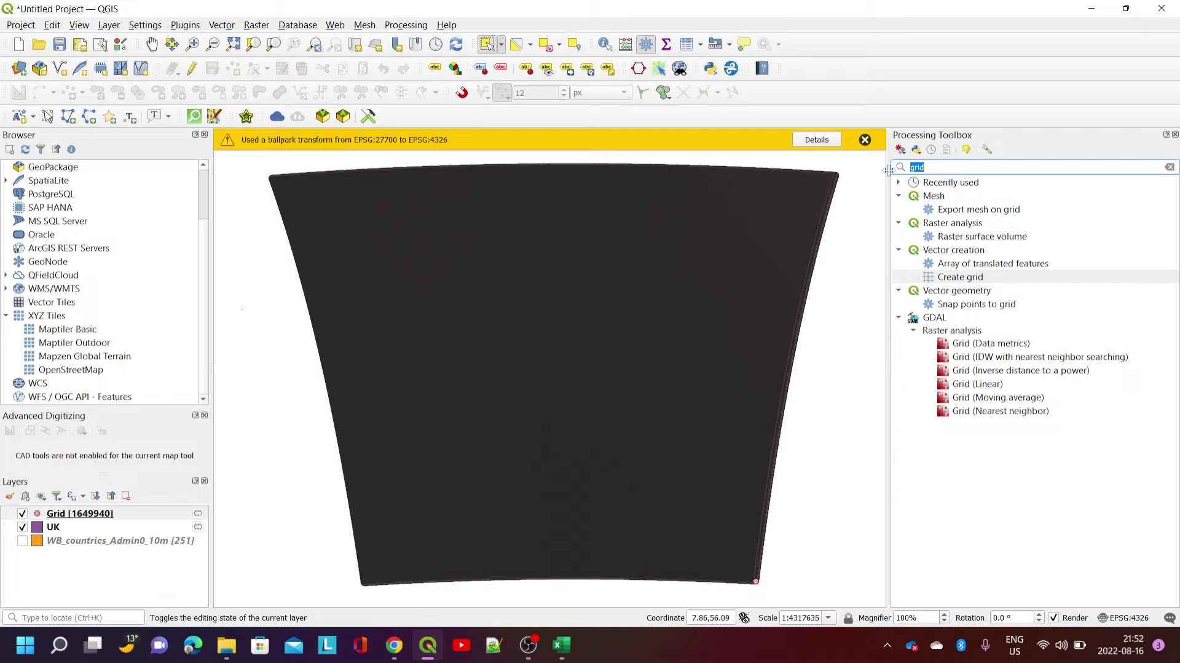
# Step: Run the Clip tool with Grid as input and UK as overlay, then close it
pyautogui.write('clip')
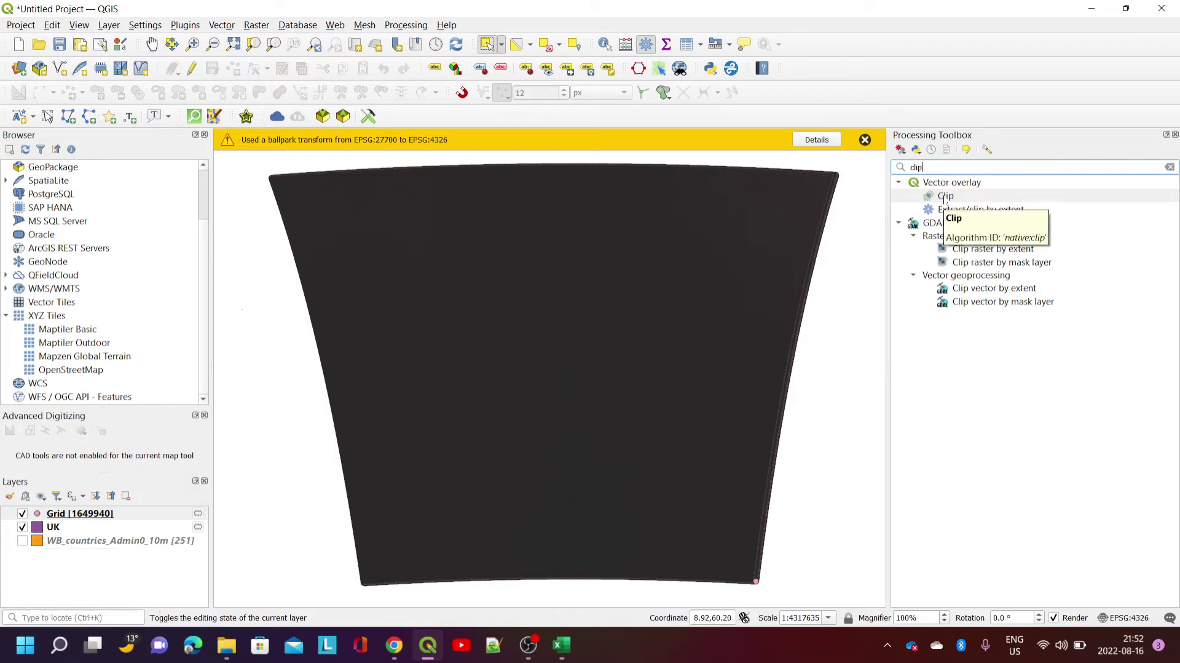
pyautogui.doubleClick(945, 196)
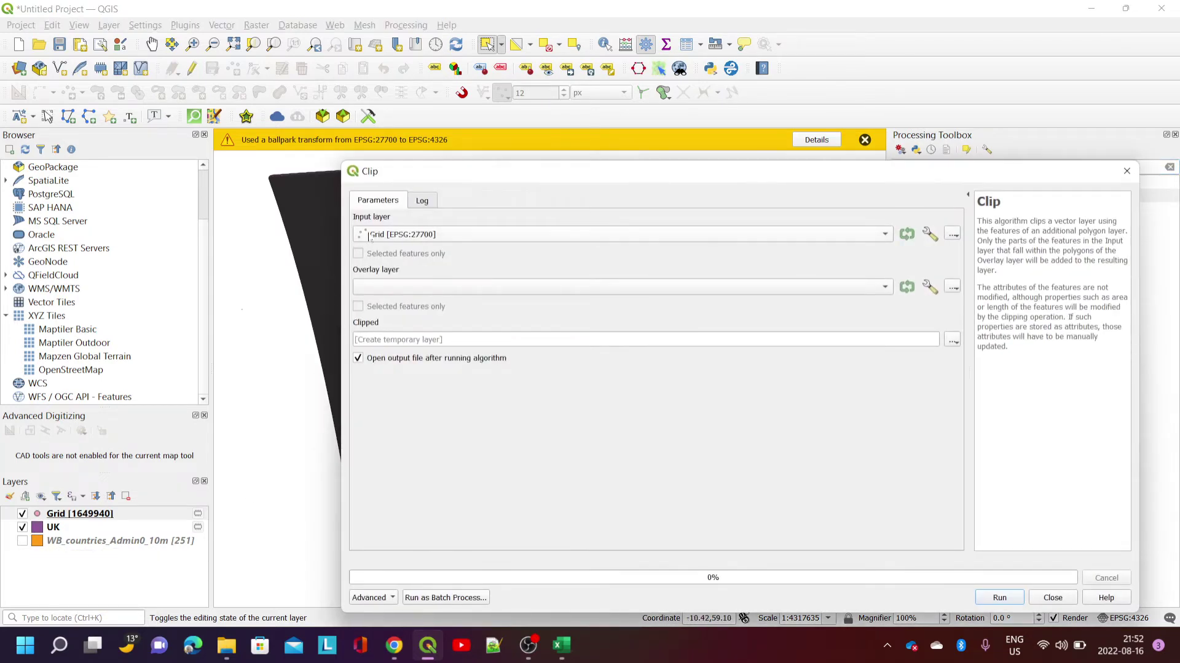
pyautogui.click(539, 286)
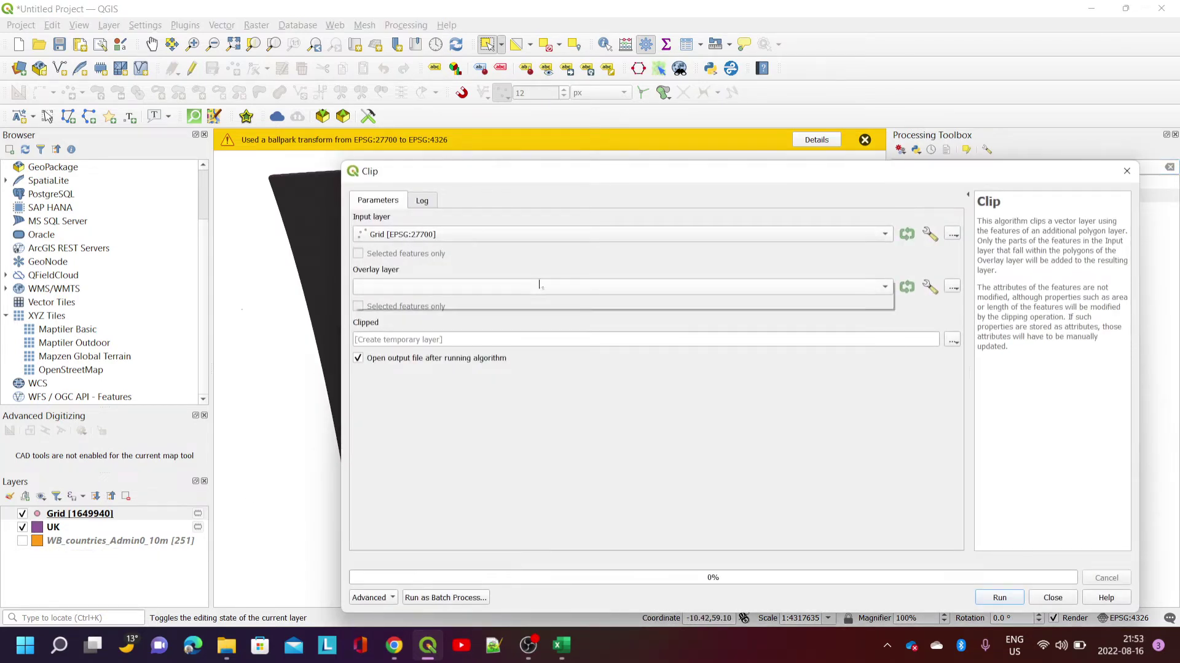
pyautogui.click(533, 288)
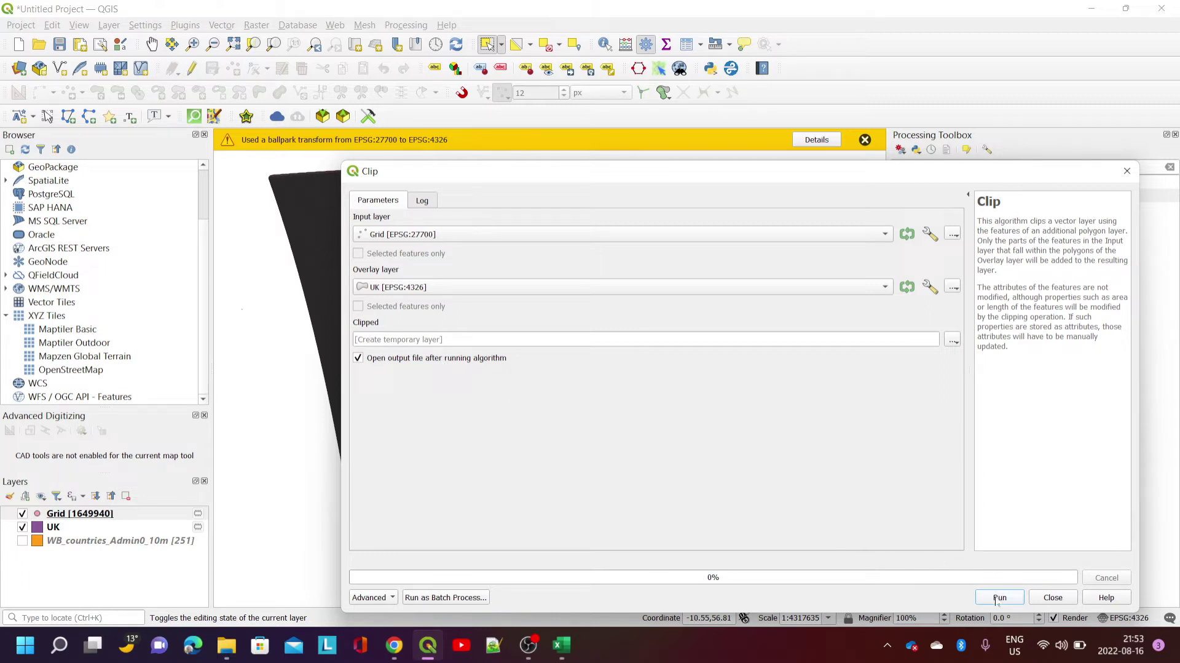
pyautogui.click(997, 597)
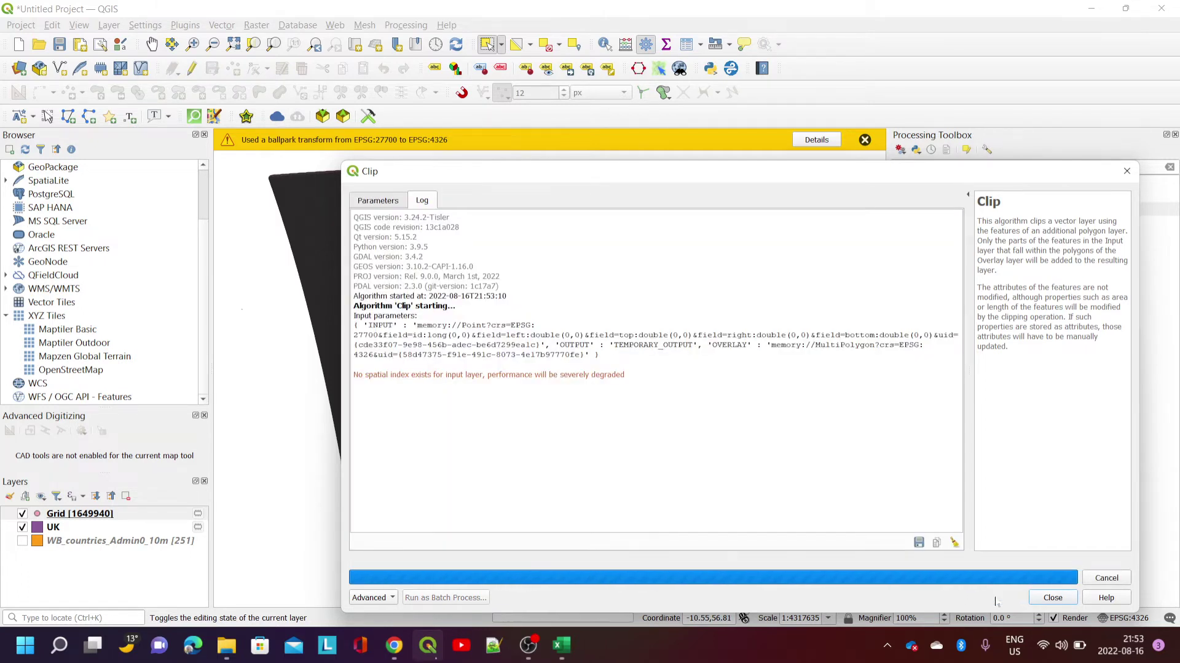
pyautogui.click(1055, 599)
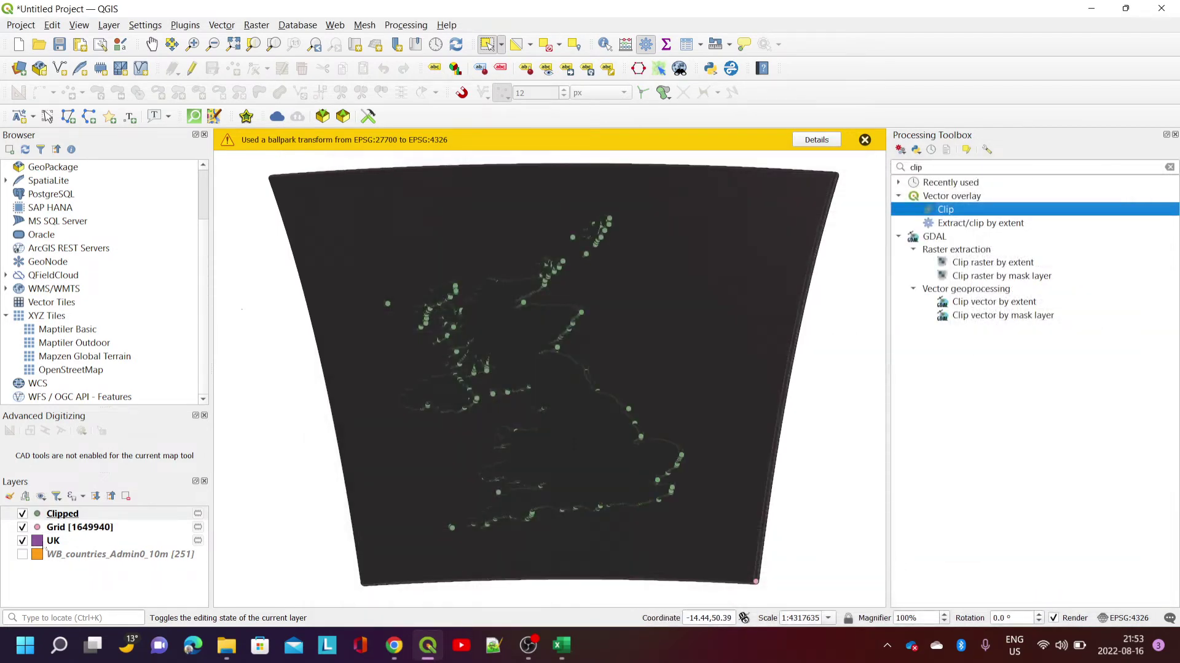
# Step: Turn off the Grid layer and zoom and pan to inspect the clipped points over Britain
pyautogui.click(22, 527)
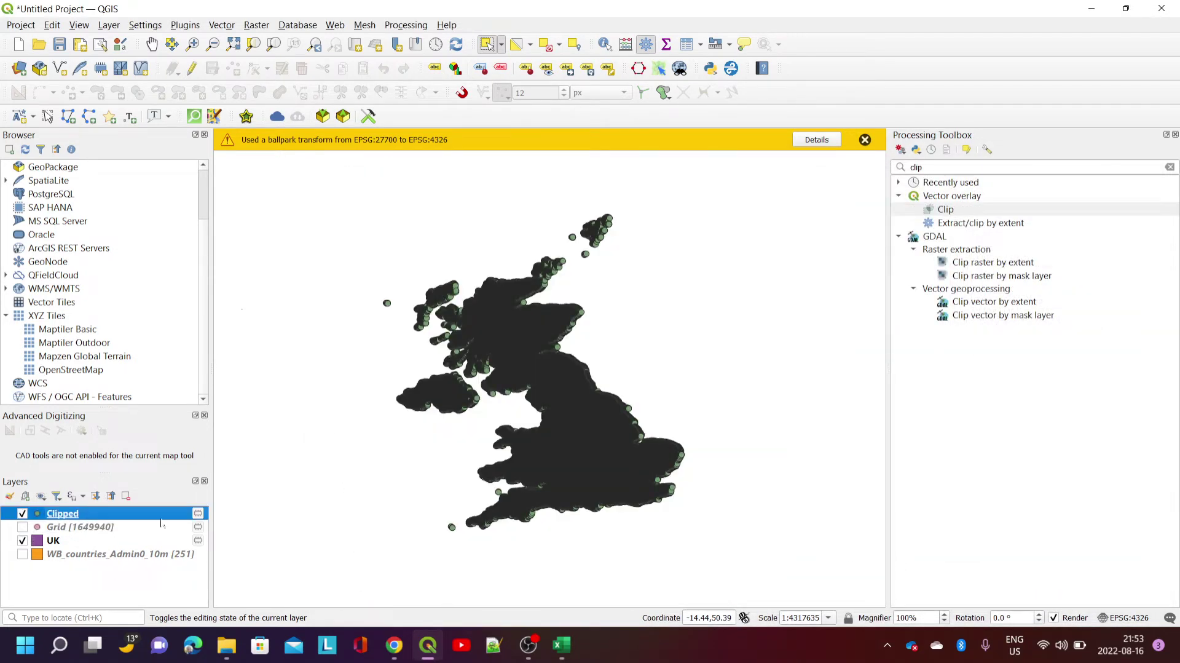
pyautogui.scroll(5, 504, 364)
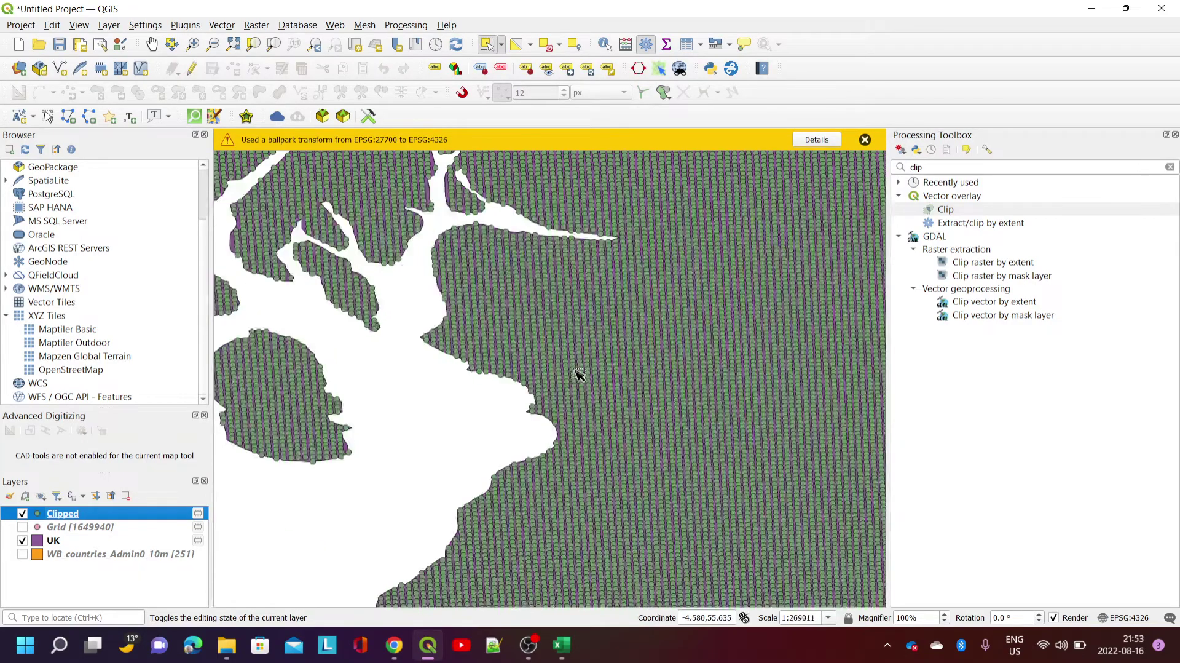
pyautogui.scroll(1, 657, 378)
pyautogui.scroll(-5, 657, 378)
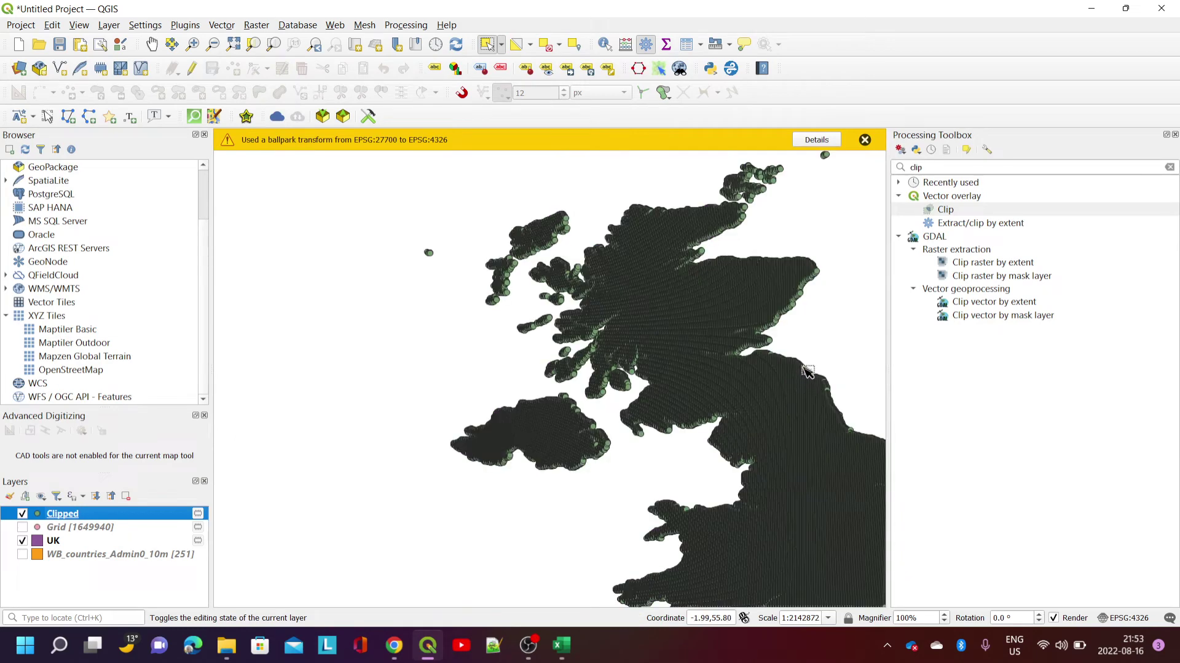
pyautogui.moveTo(840, 348); pyautogui.dragTo(655, 314)
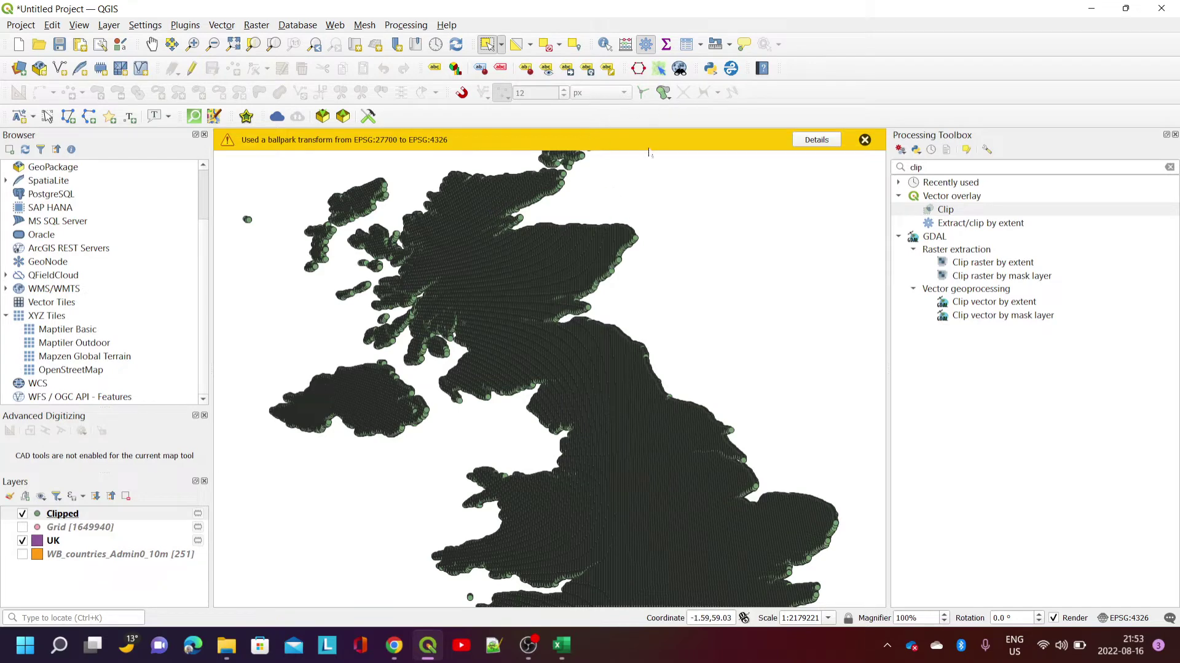
pyautogui.scroll(2, 558, 284)
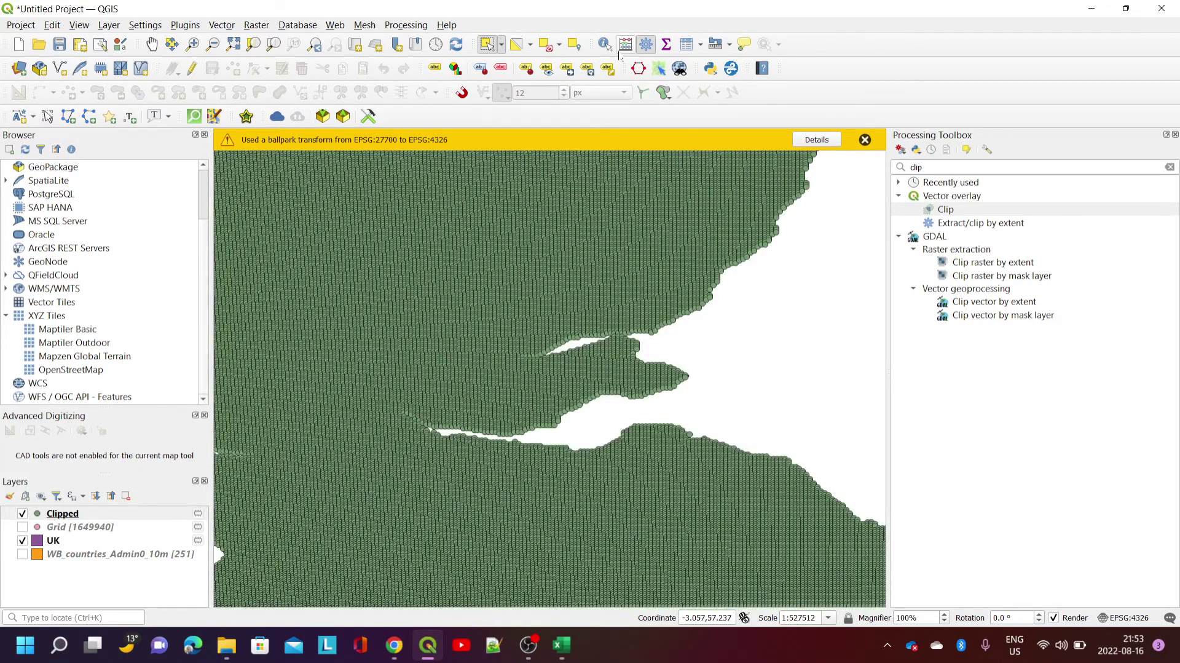
pyautogui.click(684, 47)
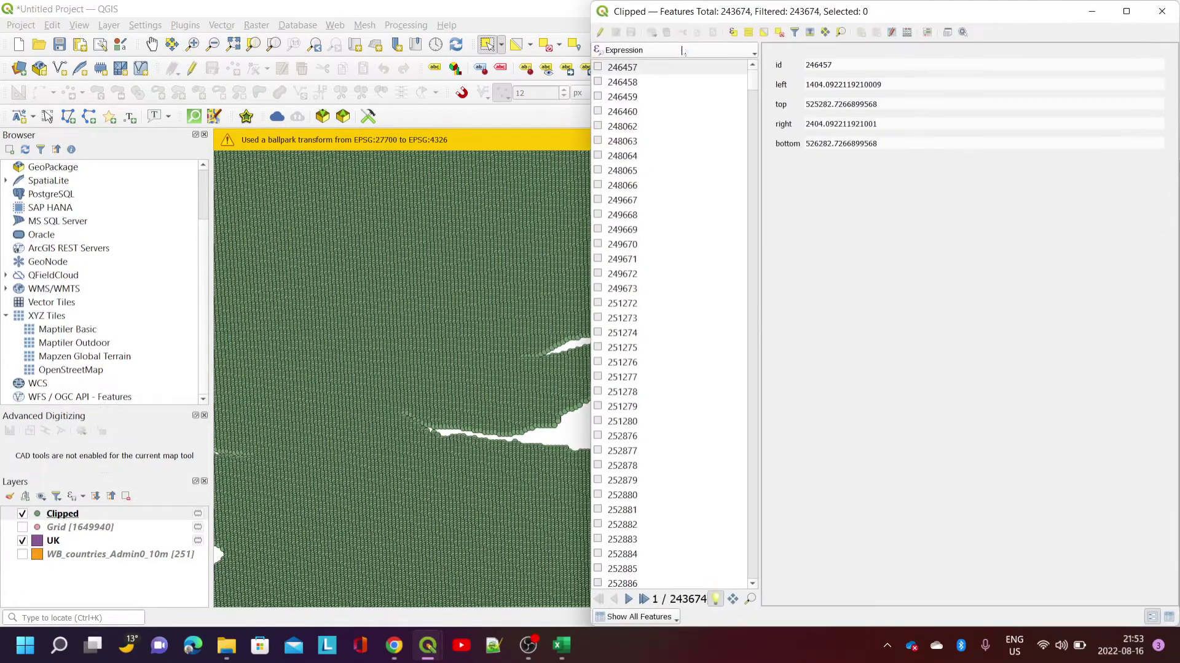
pyautogui.click(642, 142)
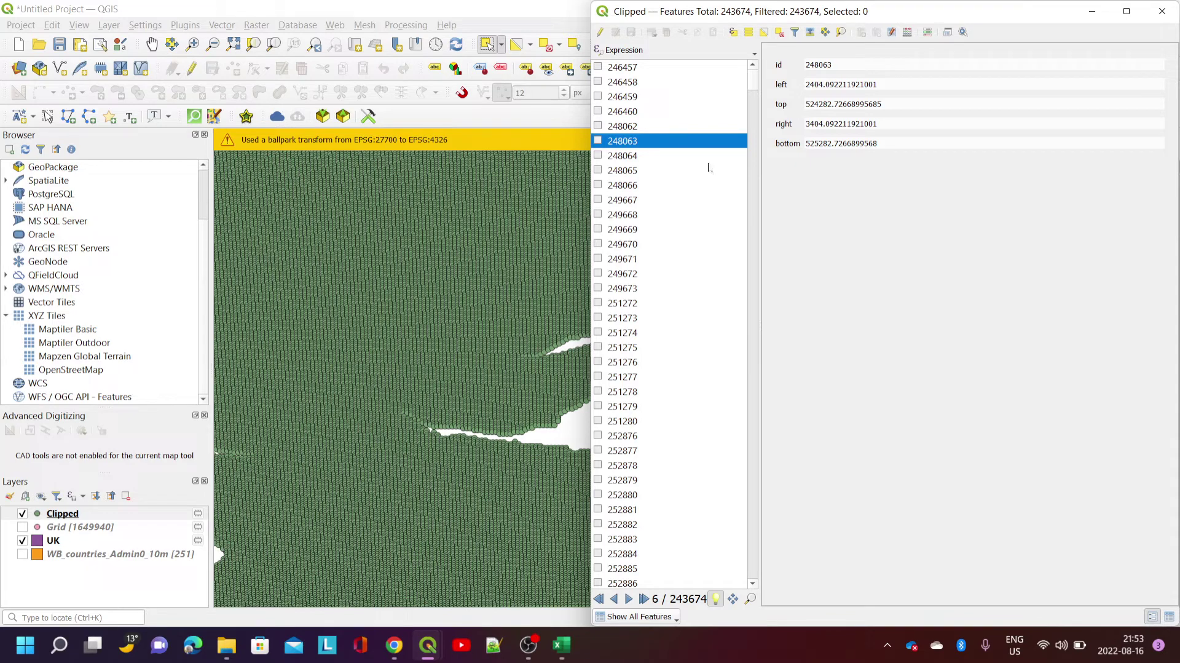
pyautogui.press('Down')
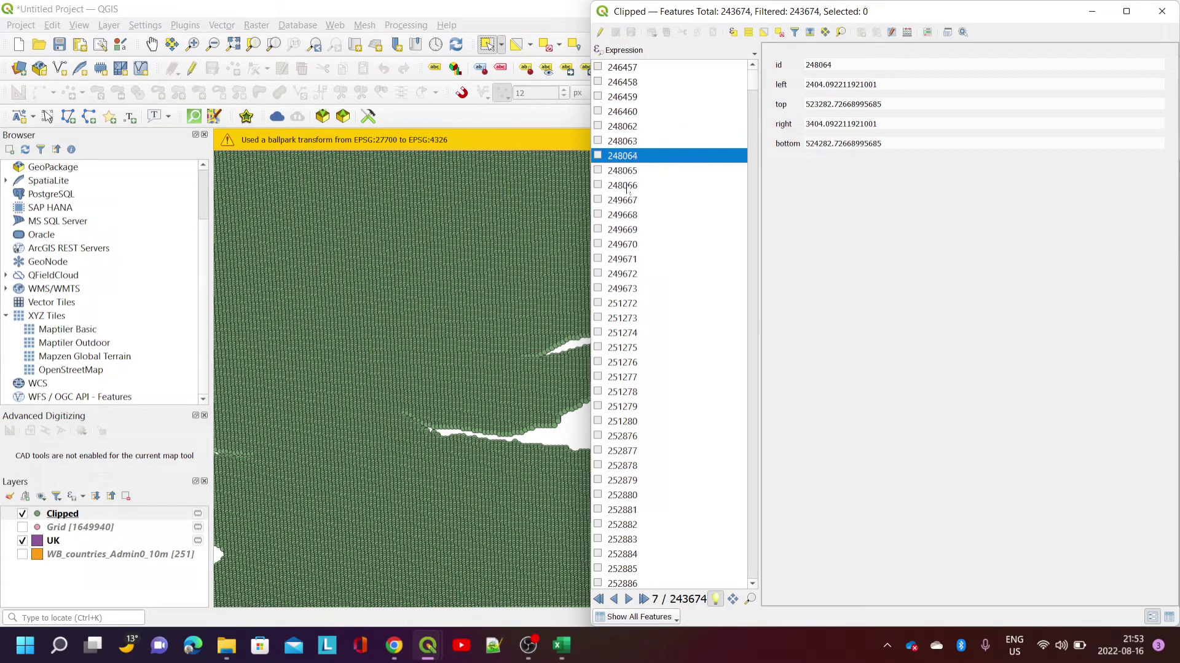
pyautogui.click(625, 186)
pyautogui.click(623, 200)
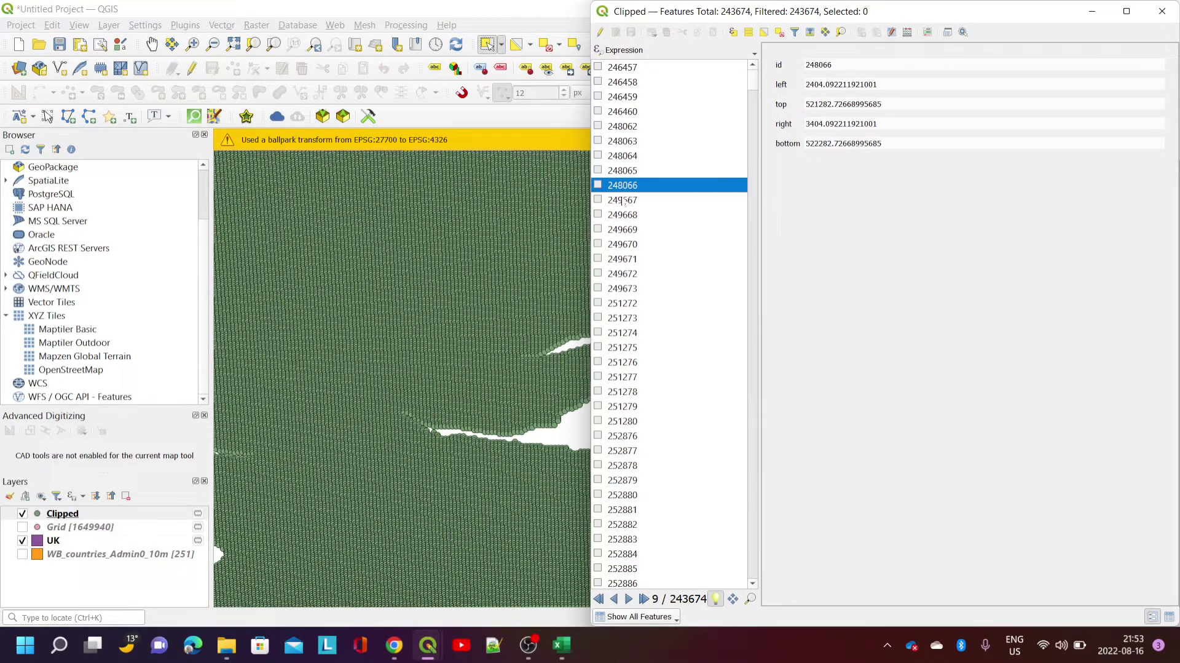
pyautogui.click(631, 215)
pyautogui.click(626, 232)
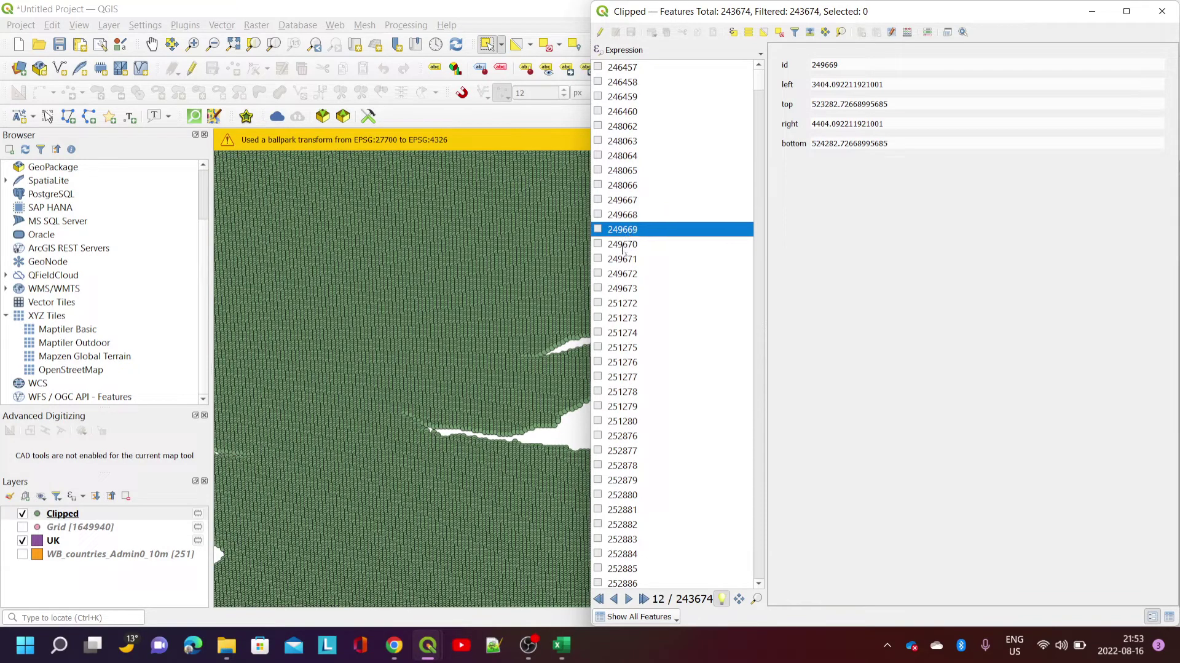
pyautogui.click(624, 245)
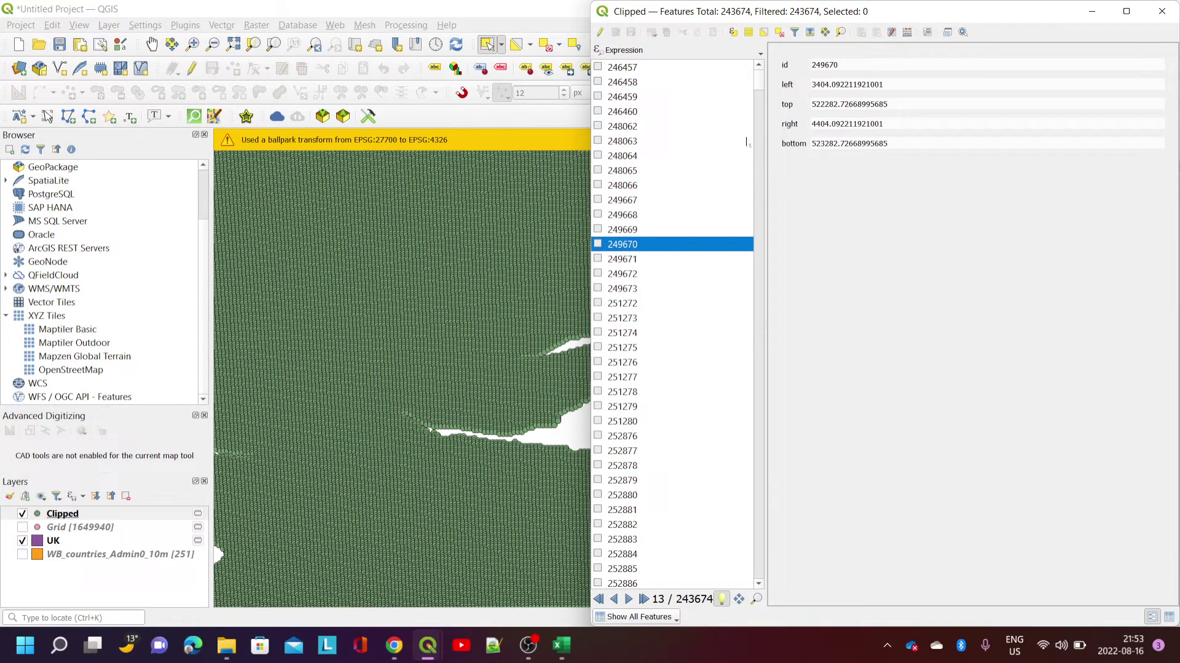
pyautogui.click(624, 259)
pyautogui.click(623, 274)
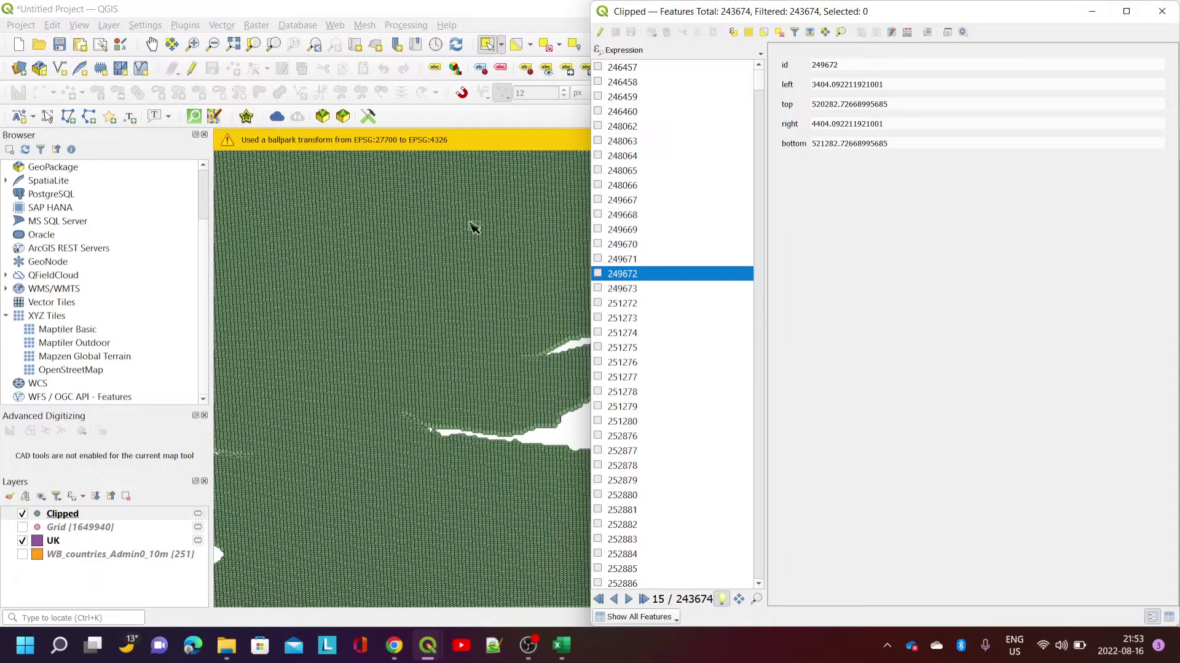
pyautogui.click(1162, 11)
pyautogui.scroll(3, 492, 273)
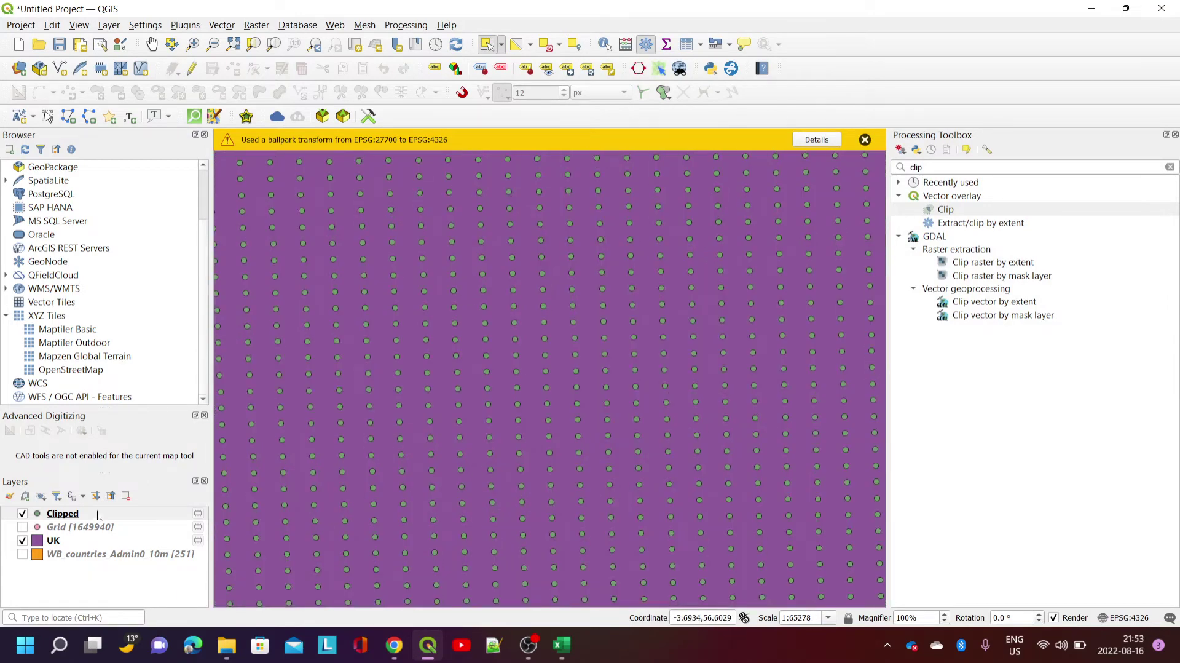
# Step: Open the Clipped layer's Layer Properties, cancelling the coordinate transformation prompt
pyautogui.click(98, 514)
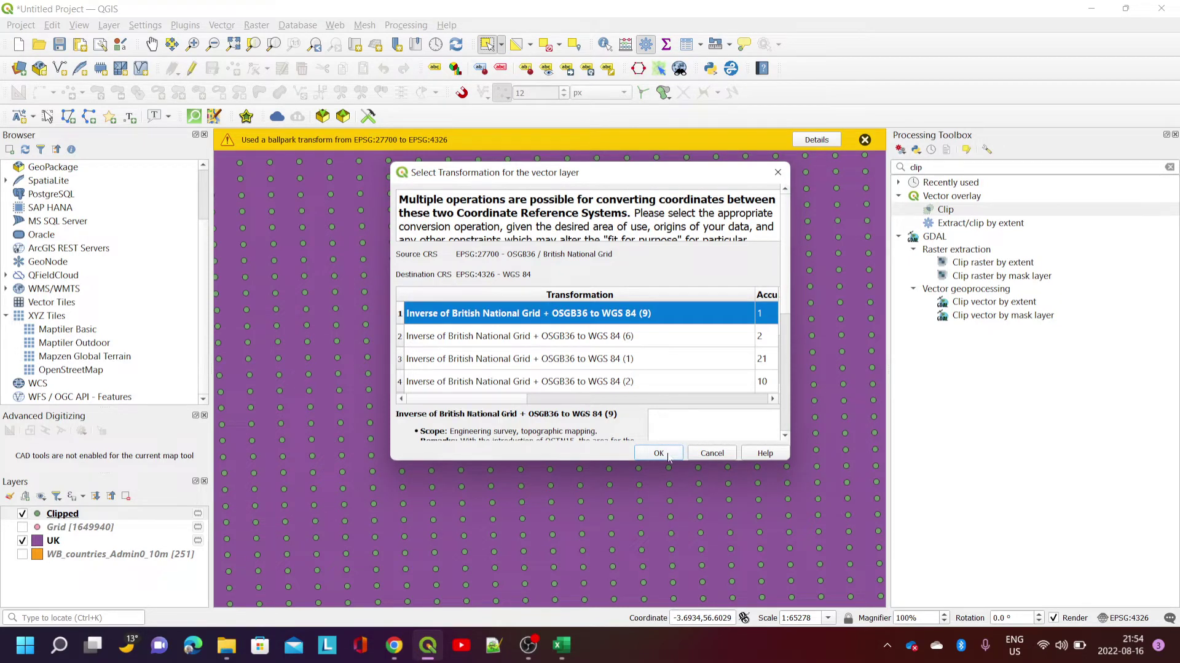
pyautogui.click(713, 453)
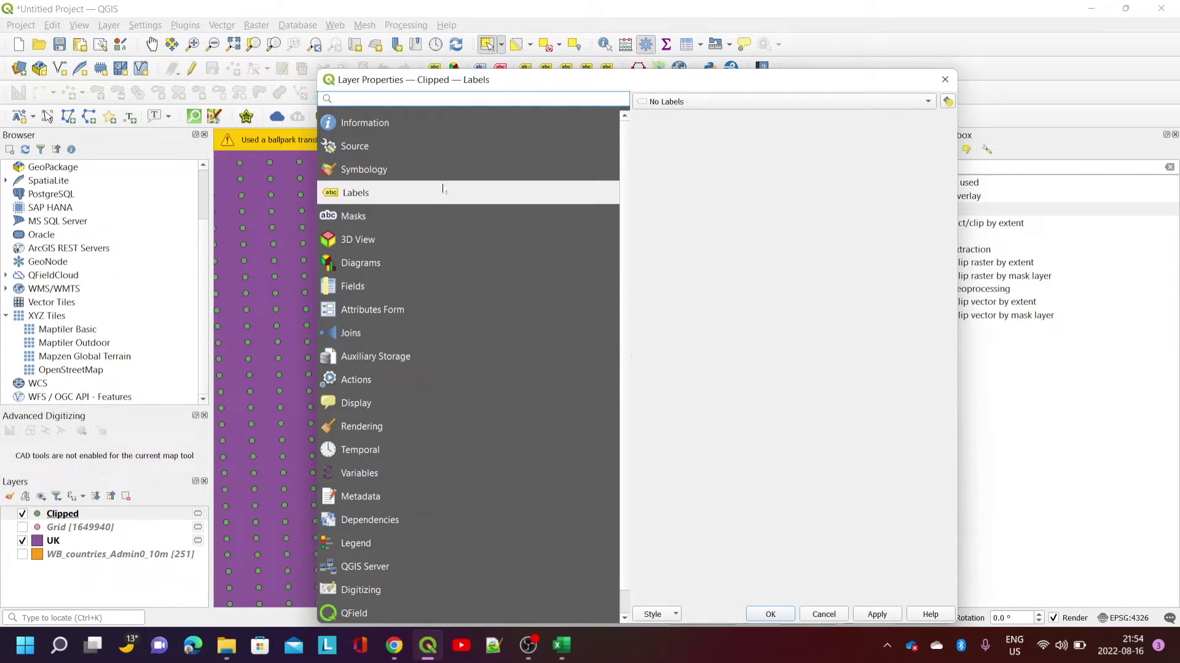
# Step: Switch Clipped labelling to Single Labels using the id field and apply the properties
pyautogui.click(689, 104)
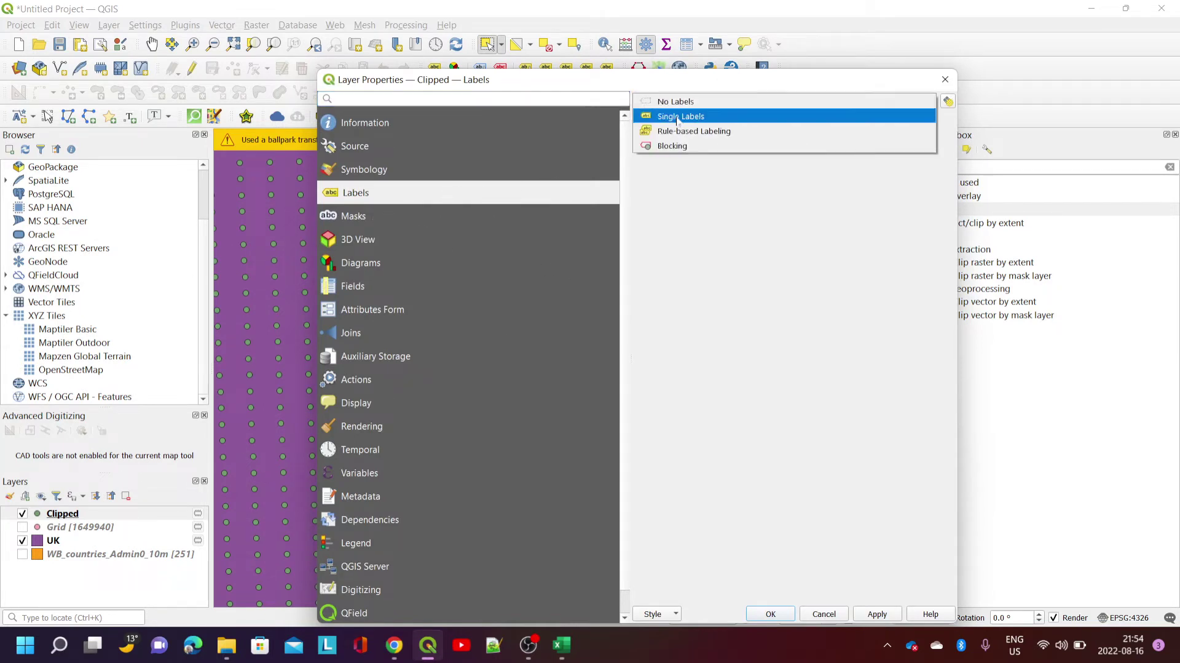
pyautogui.click(678, 117)
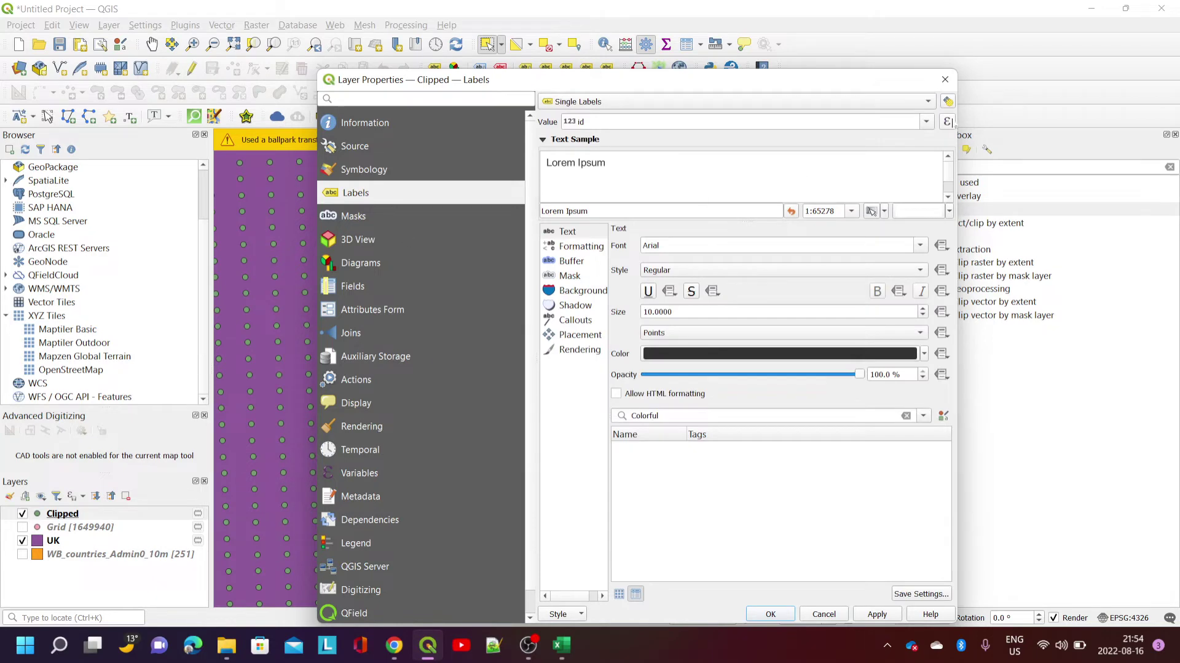
pyautogui.click(946, 123)
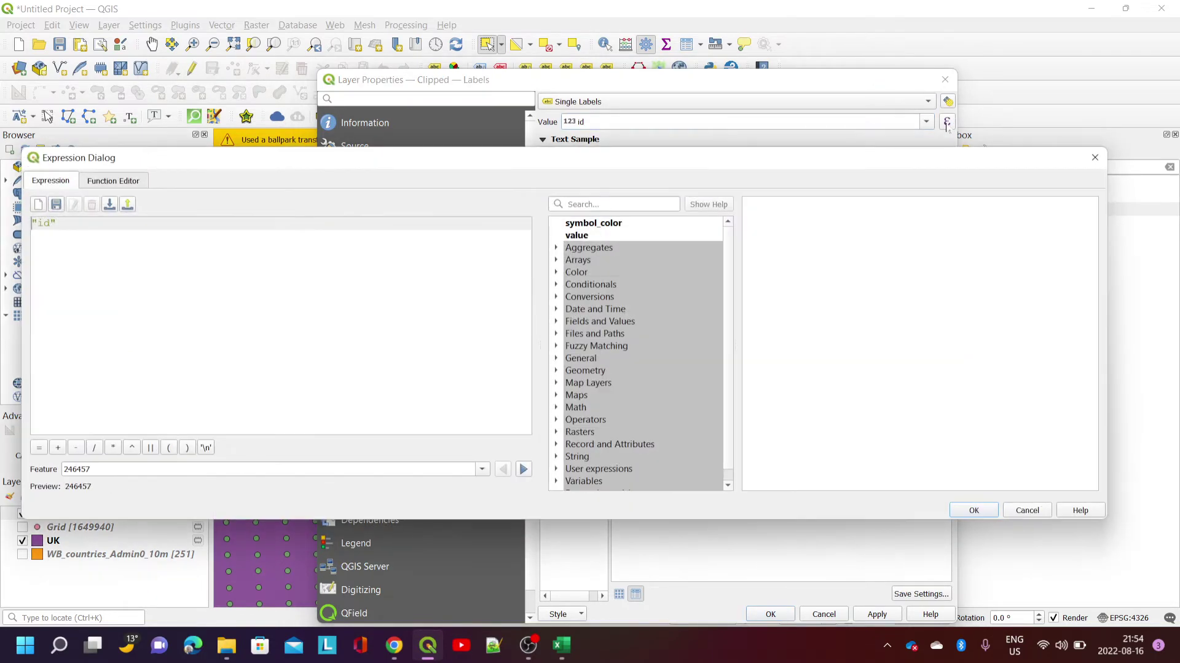
pyautogui.scroll(-1, 619, 432)
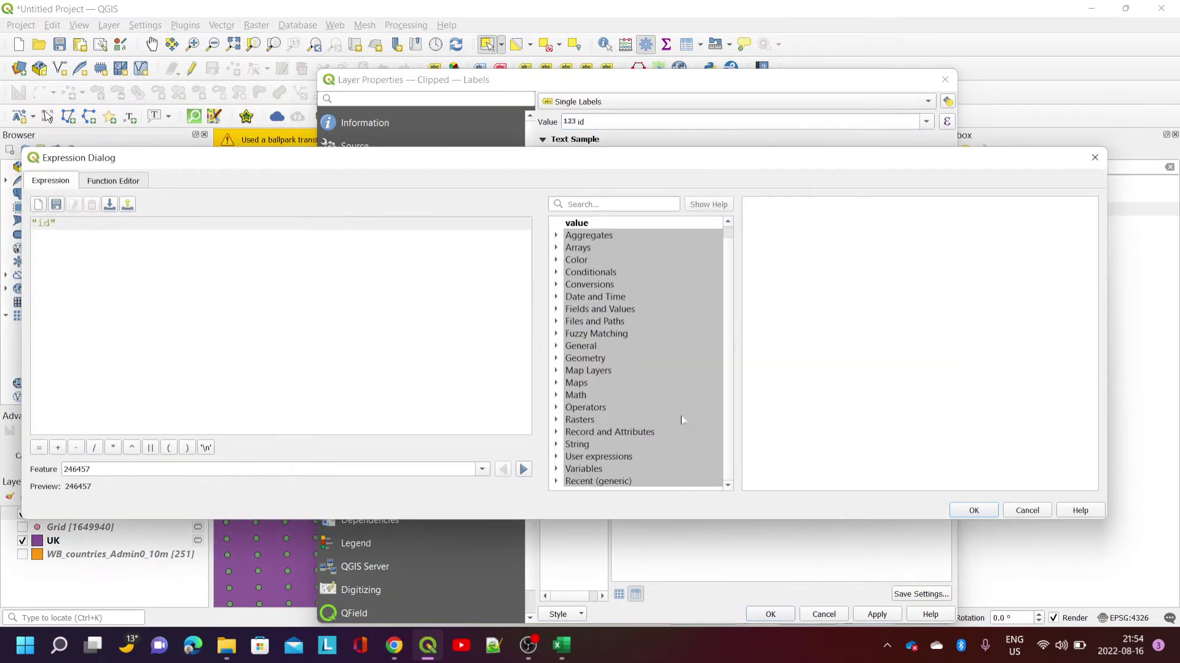
pyautogui.click(555, 482)
pyautogui.scroll(-3, 616, 468)
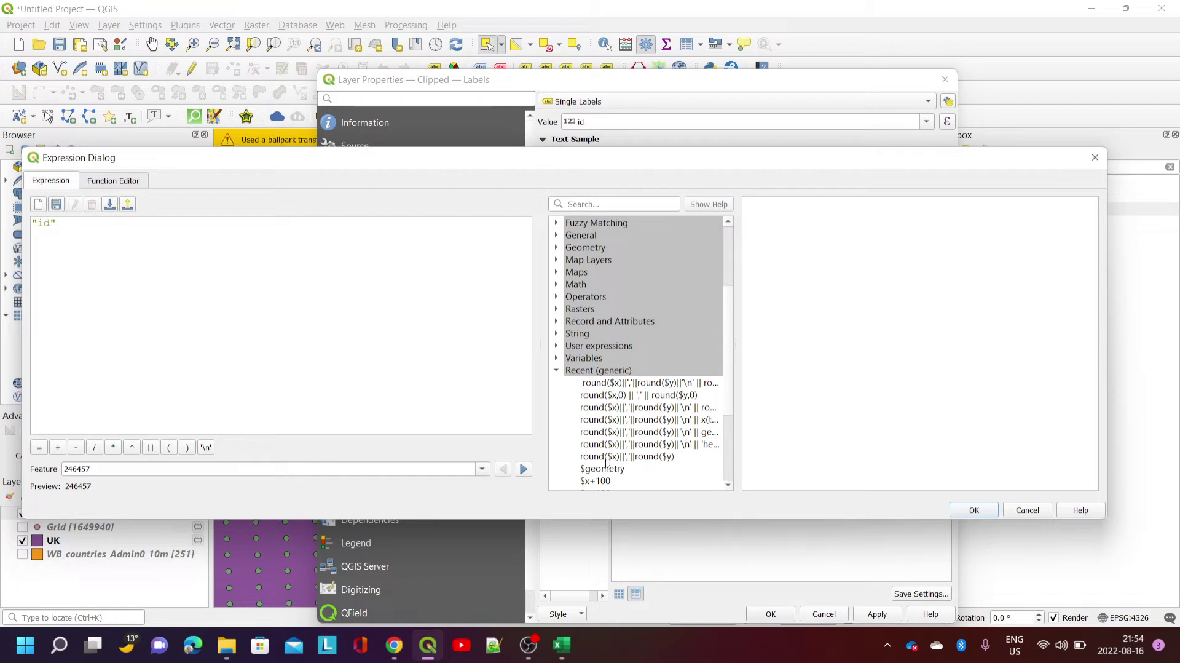
pyautogui.click(604, 456)
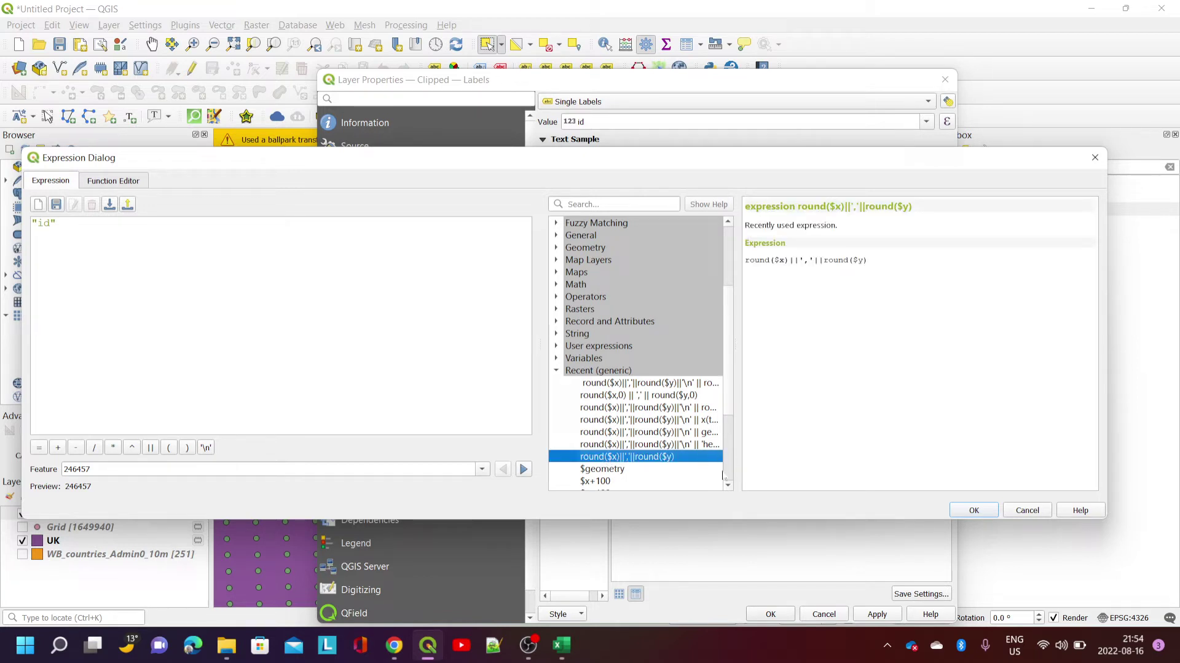
pyautogui.click(968, 511)
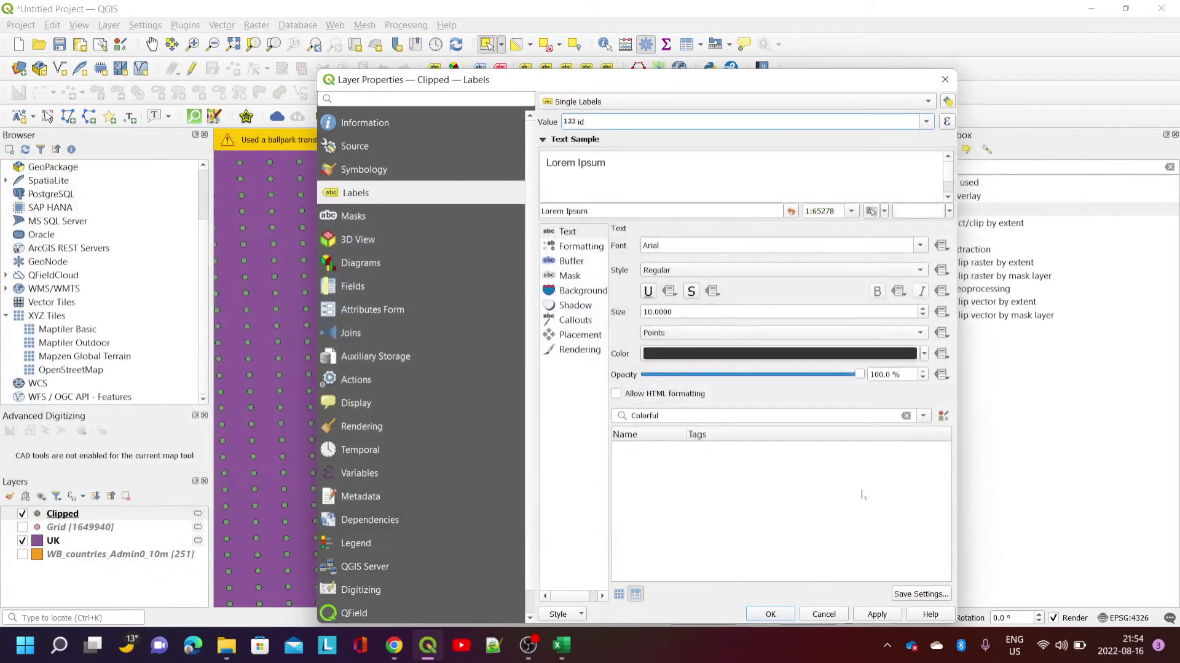
pyautogui.click(770, 614)
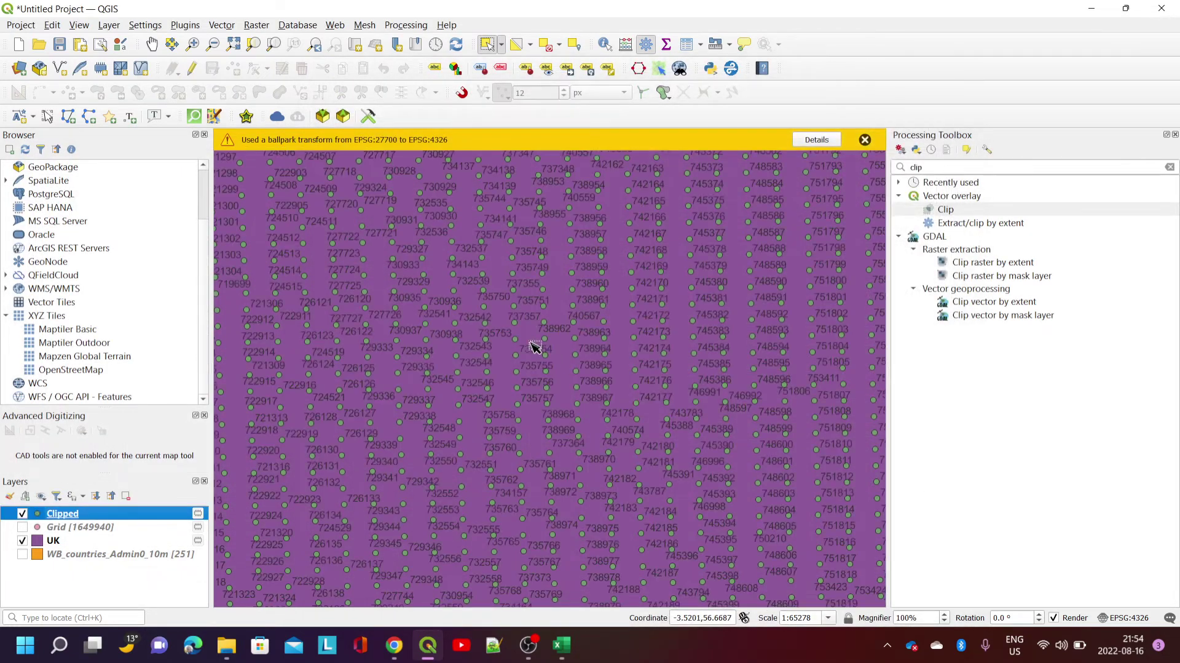
# Step: Zoom in and reopen Clipped's properties, accepting the British National Grid to WGS 84 transformation
pyautogui.scroll(2, 549, 349)
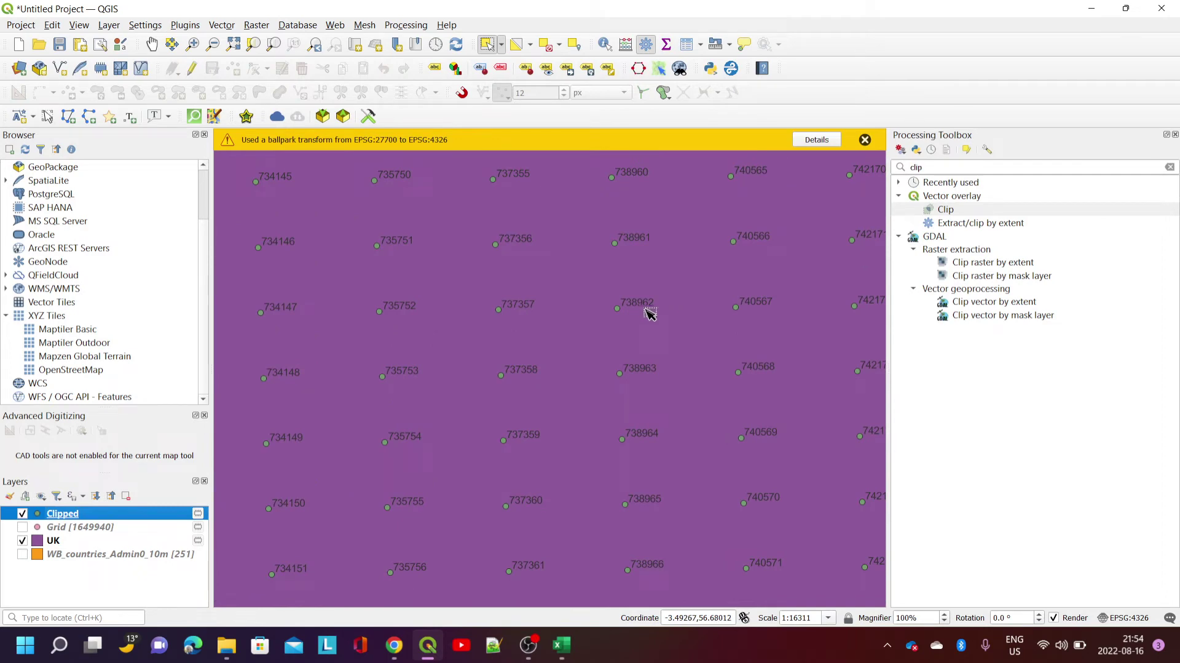
pyautogui.click(80, 519)
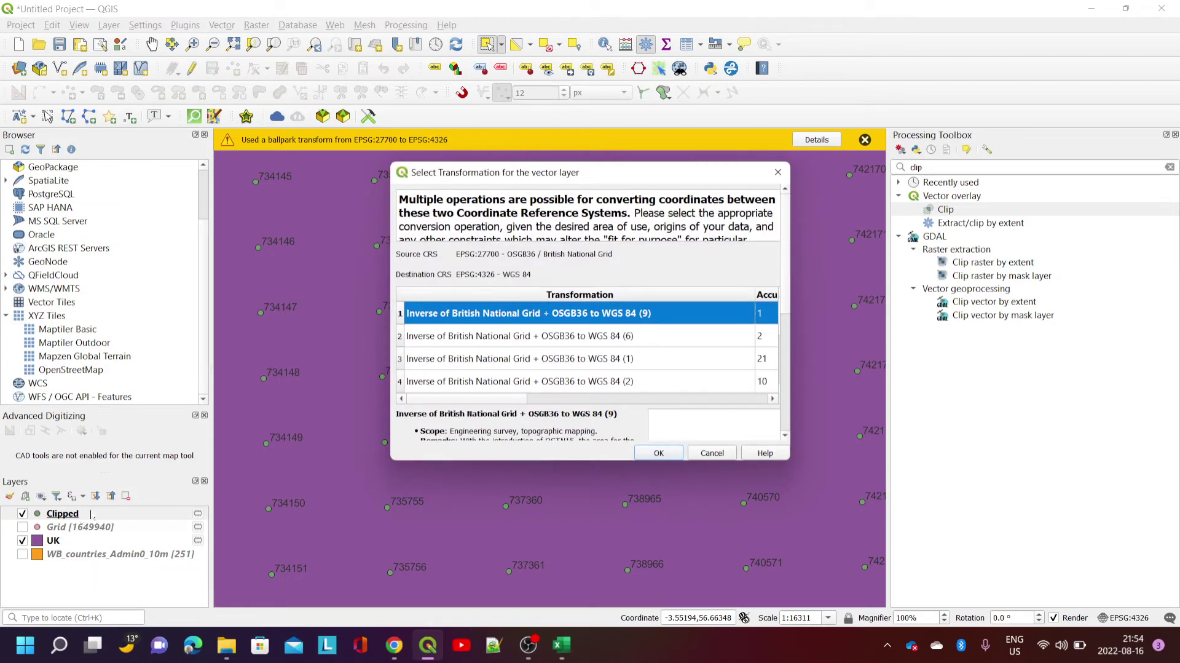
pyautogui.click(666, 454)
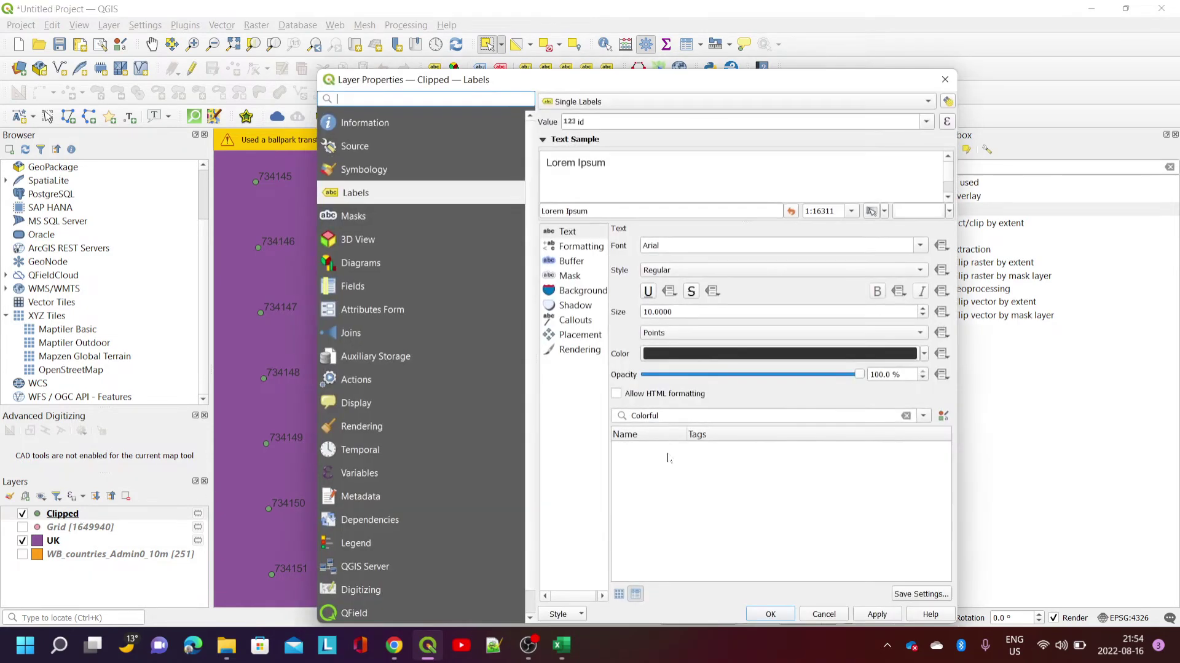
# Step: Insert the recent round($x)||','||round($y) label expression, delete the leftover id, and preview it
pyautogui.click(947, 121)
pyautogui.scroll(-1, 622, 238)
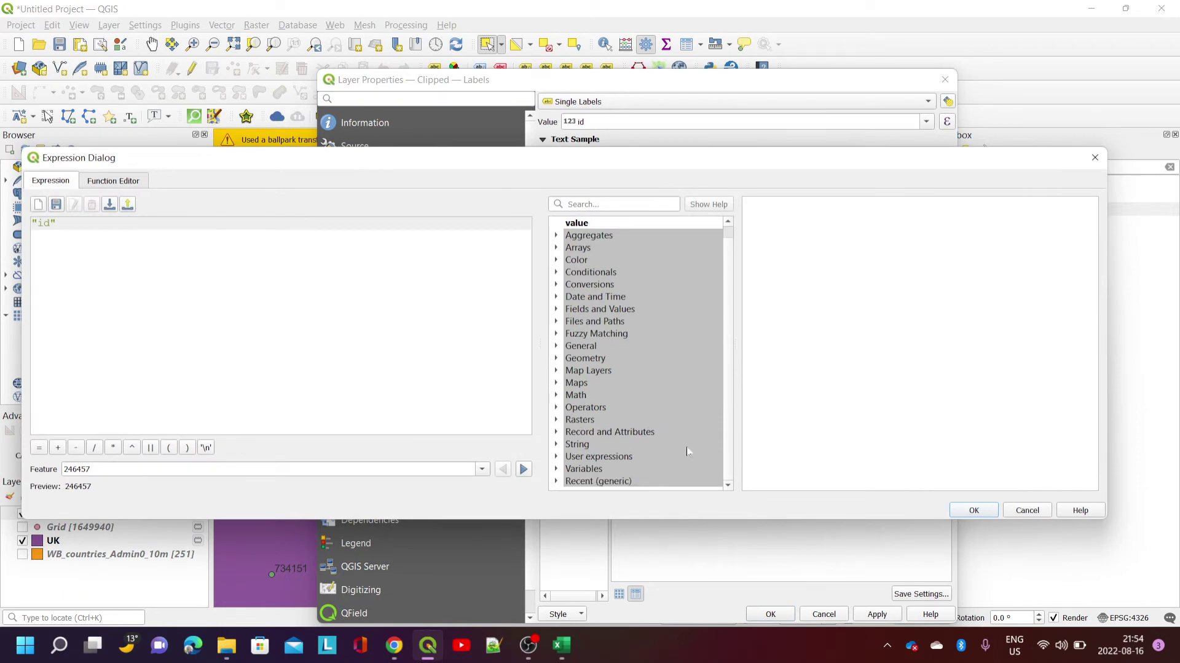
pyautogui.scroll(-5, 578, 476)
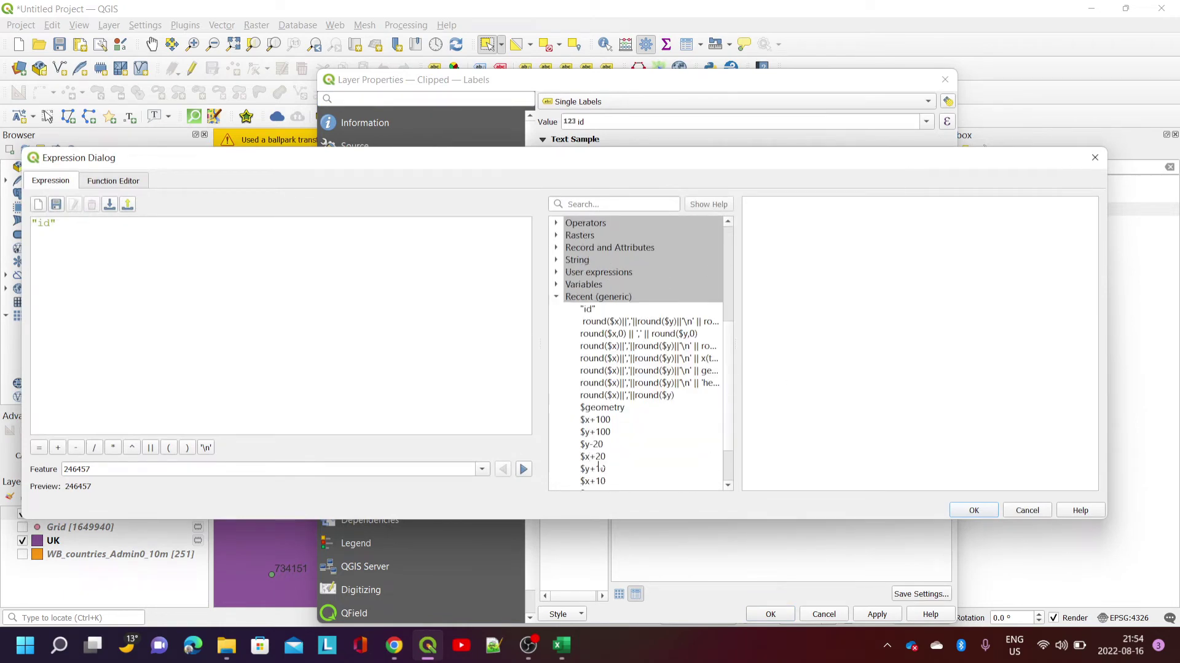
pyautogui.doubleClick(621, 395)
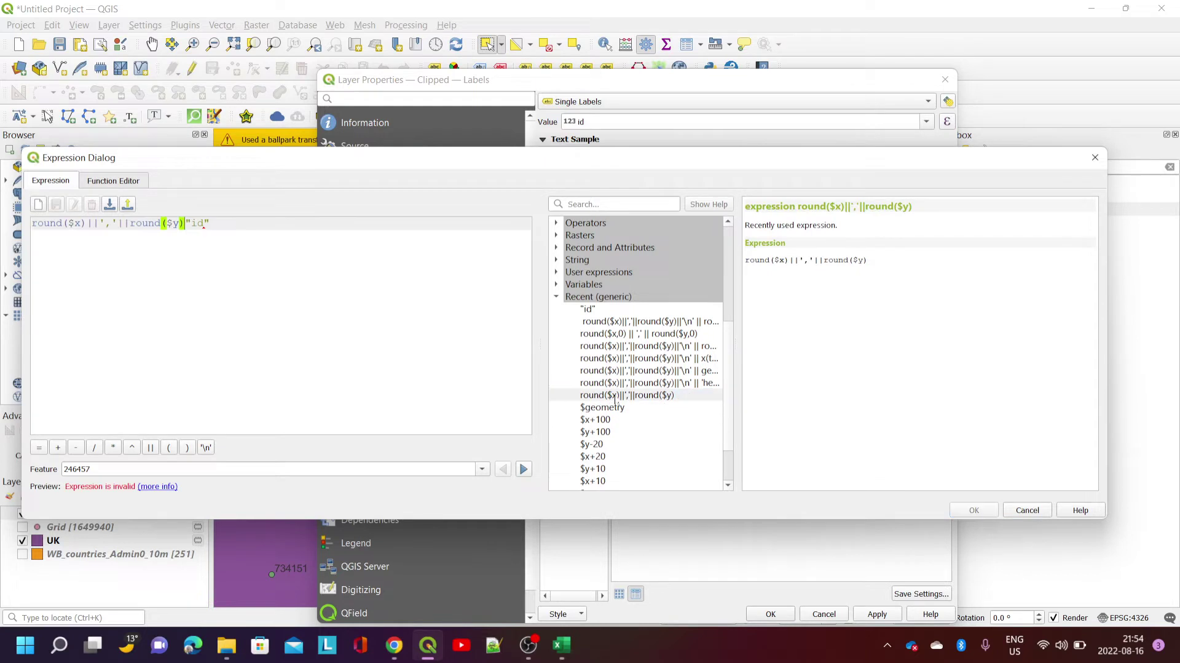
pyautogui.hotkey('shift', 'End')
pyautogui.press('Delete')
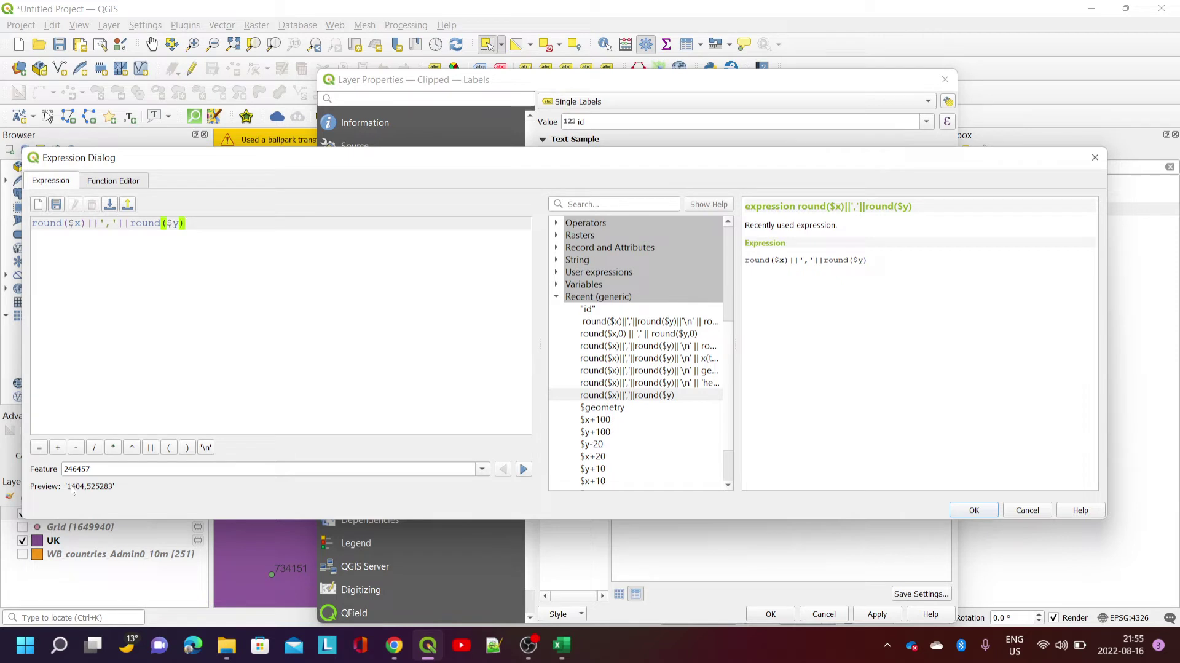
pyautogui.click(525, 470)
pyautogui.click(524, 470)
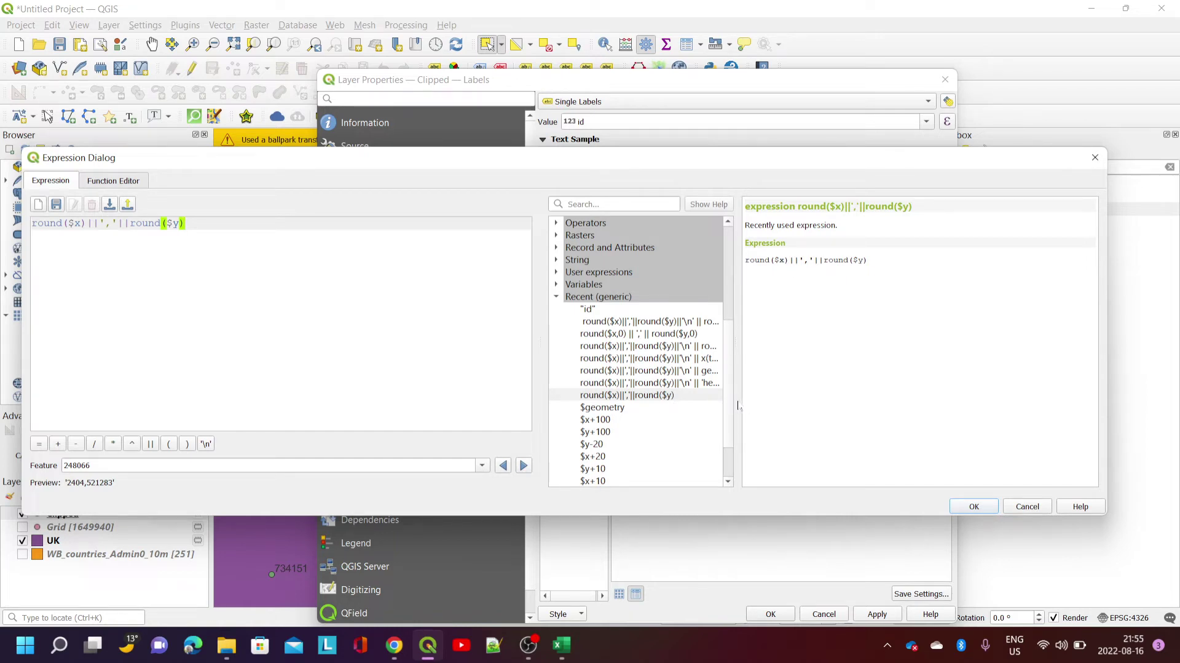
# Step: Add the recent EPSG:27700-to-EPSG:4326 transform expression and select the duplicated first x,y line
pyautogui.moveTo(738, 405); pyautogui.dragTo(948, 392)
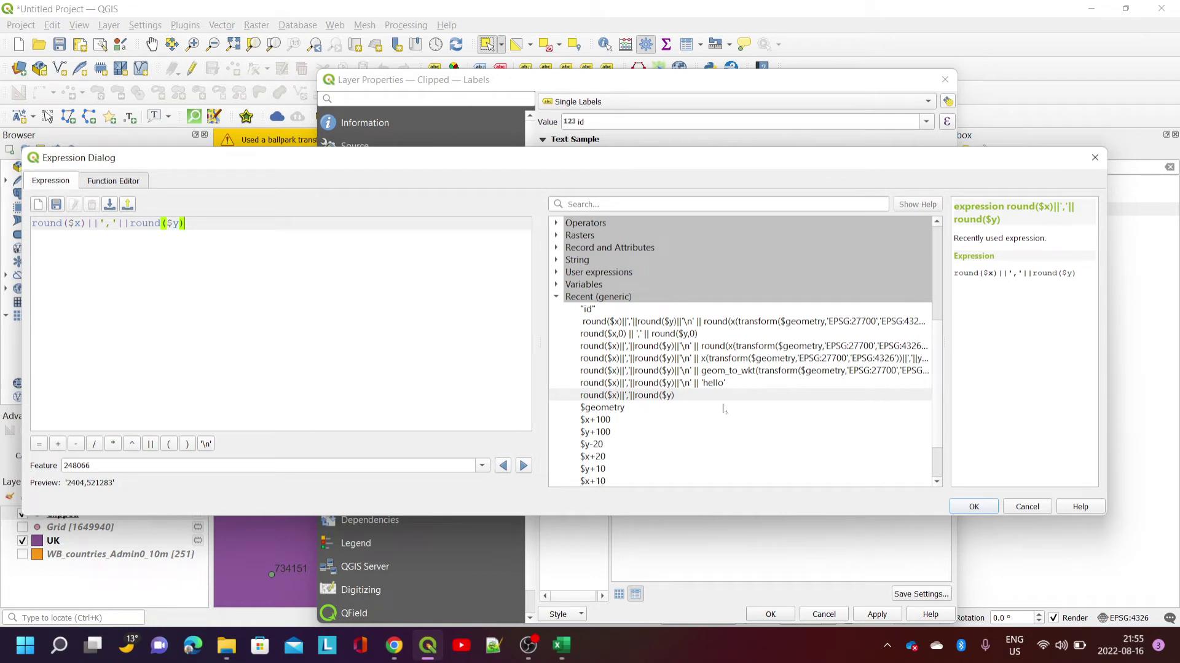
pyautogui.click(670, 326)
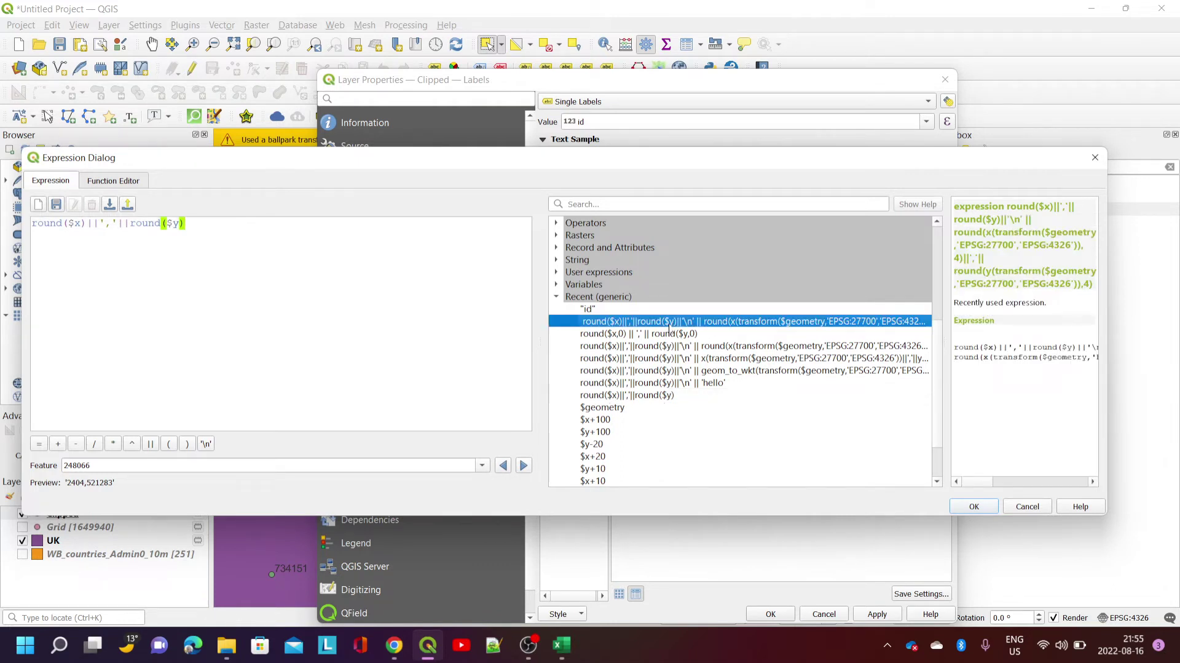
pyautogui.doubleClick(670, 326)
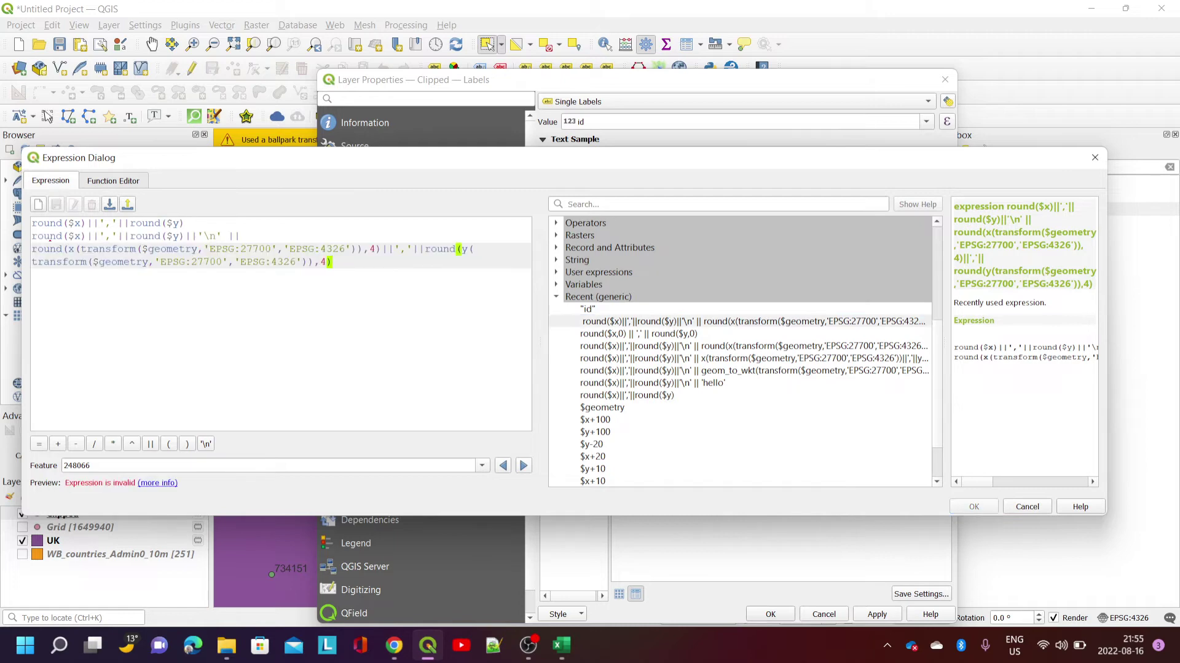
pyautogui.moveTo(183, 223); pyautogui.dragTo(32, 222)
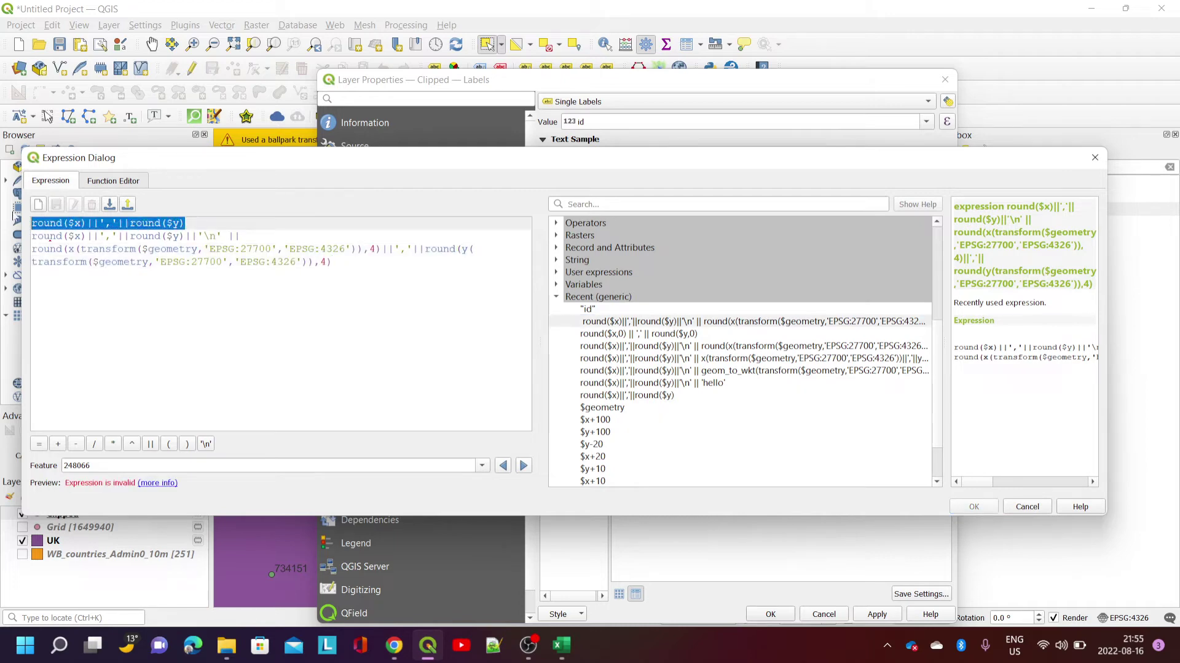
# Step: Delete the duplicate x,y line, check the EPSG:27700/EPSG:4326 codes and preview, then accept the expression
pyautogui.press('BackSpace')
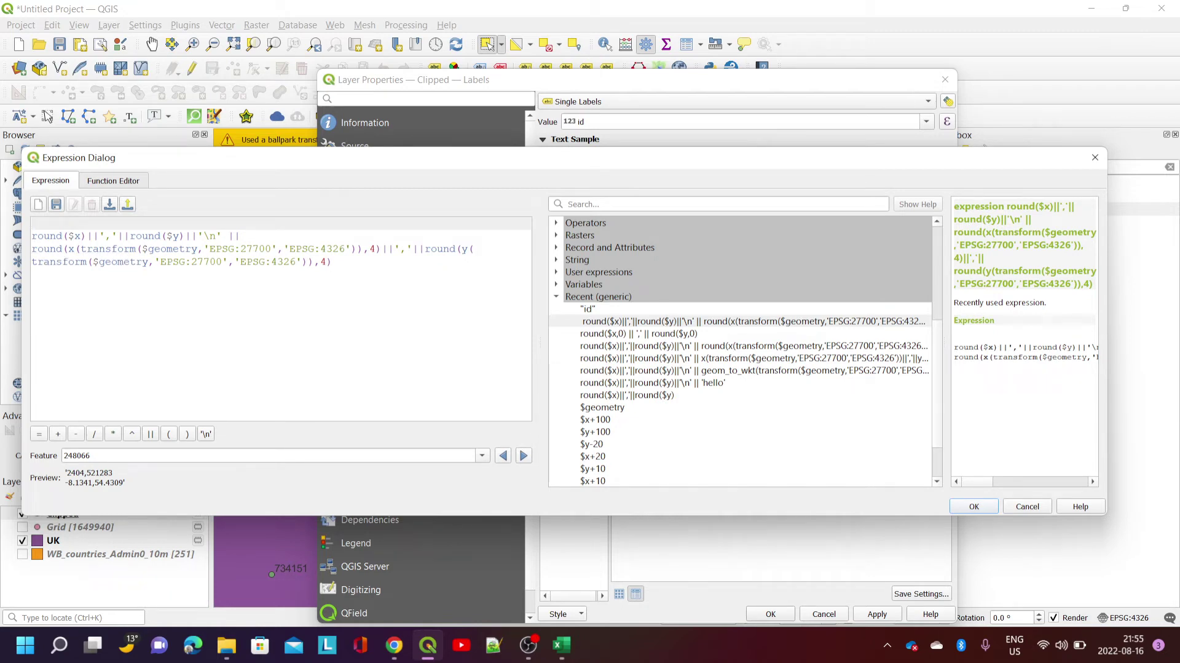
pyautogui.moveTo(271, 249); pyautogui.dragTo(210, 249)
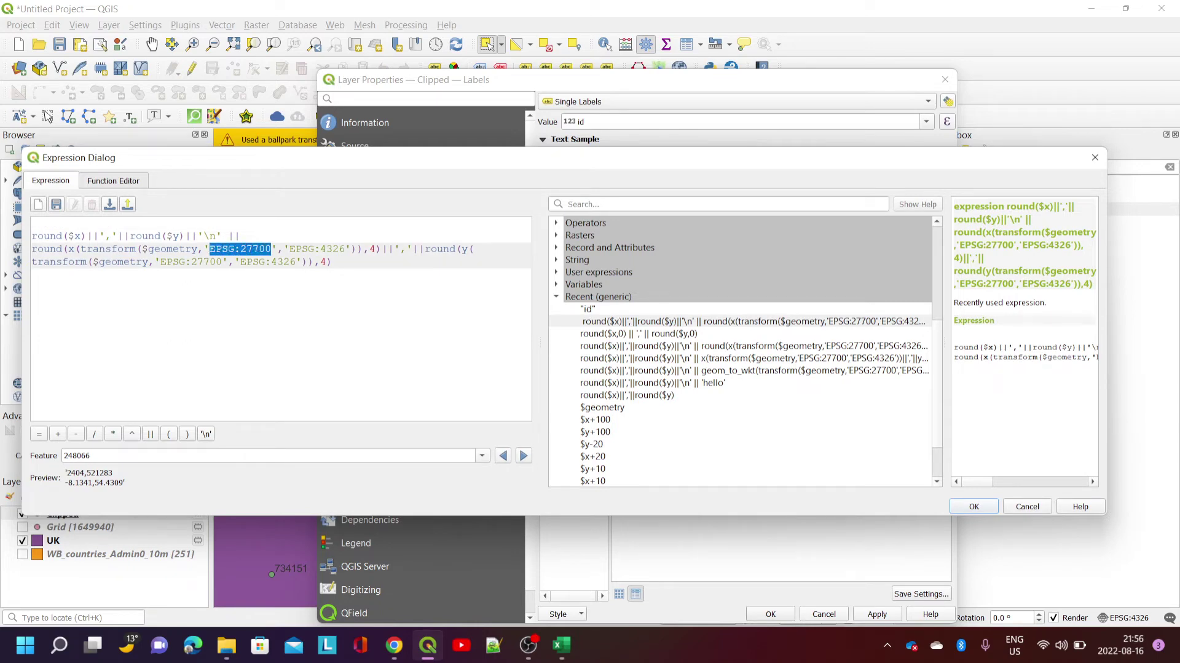
pyautogui.moveTo(344, 249); pyautogui.dragTo(283, 248)
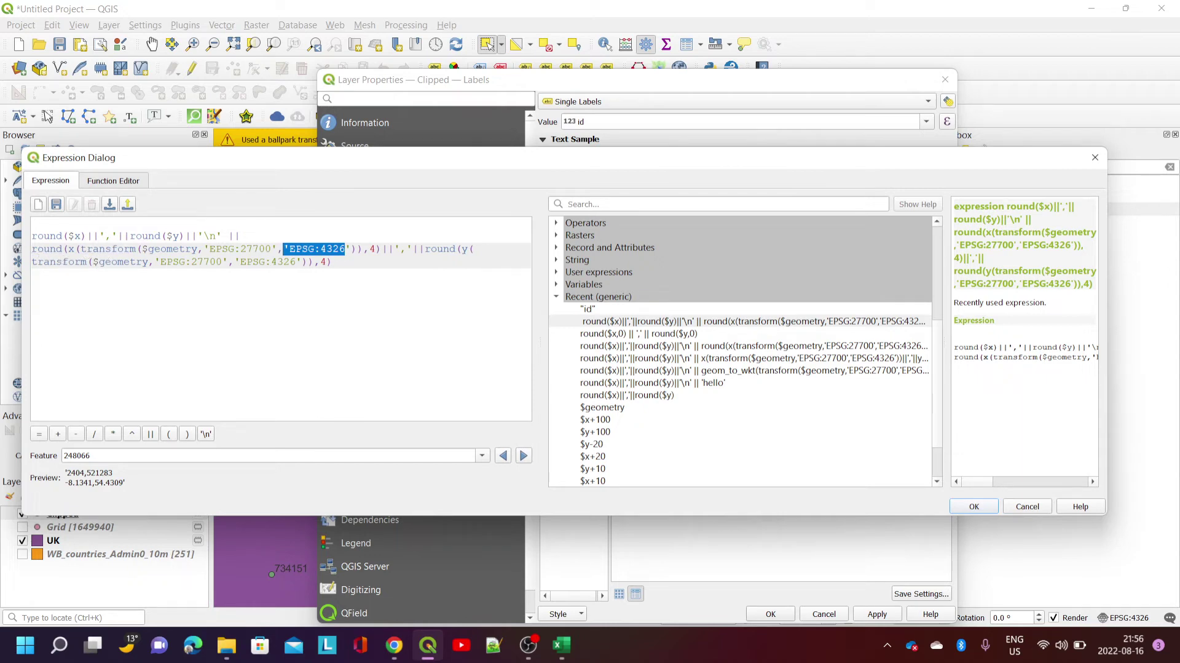
pyautogui.click(369, 248)
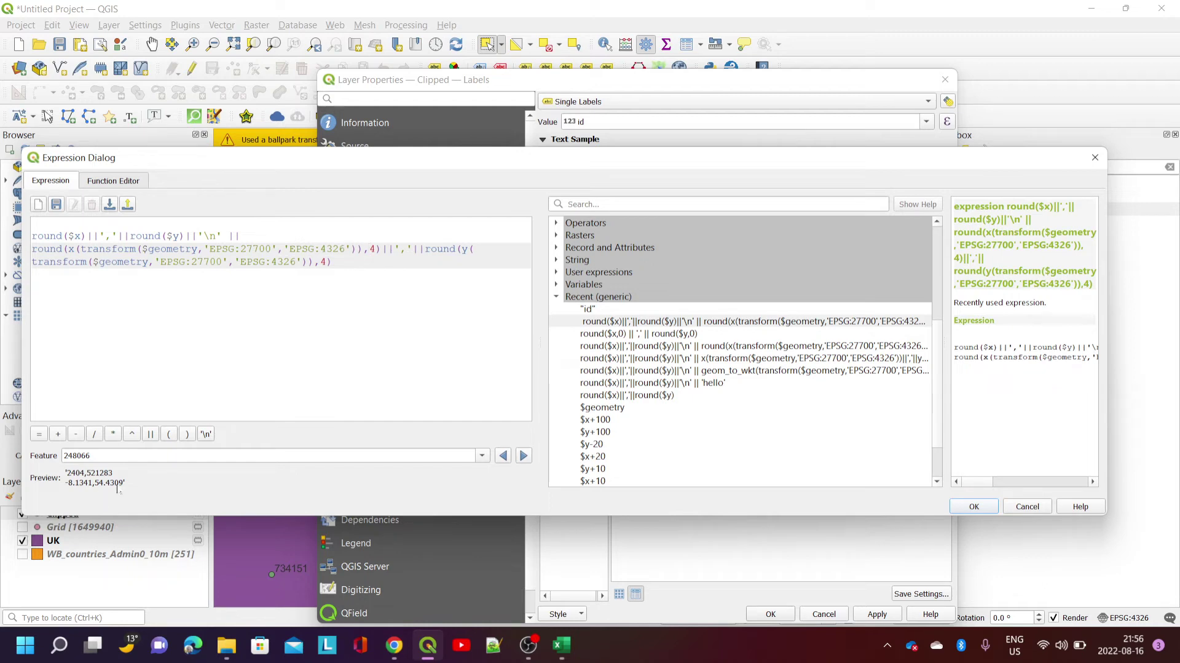
pyautogui.click(523, 455)
pyautogui.click(523, 454)
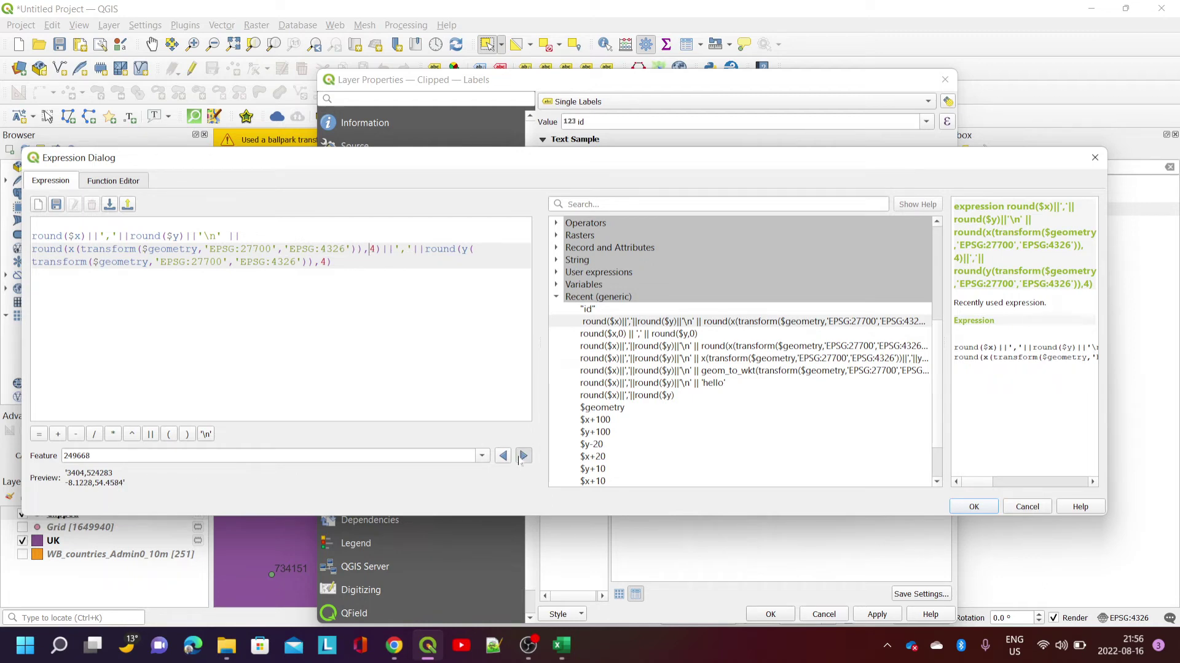
pyautogui.click(974, 507)
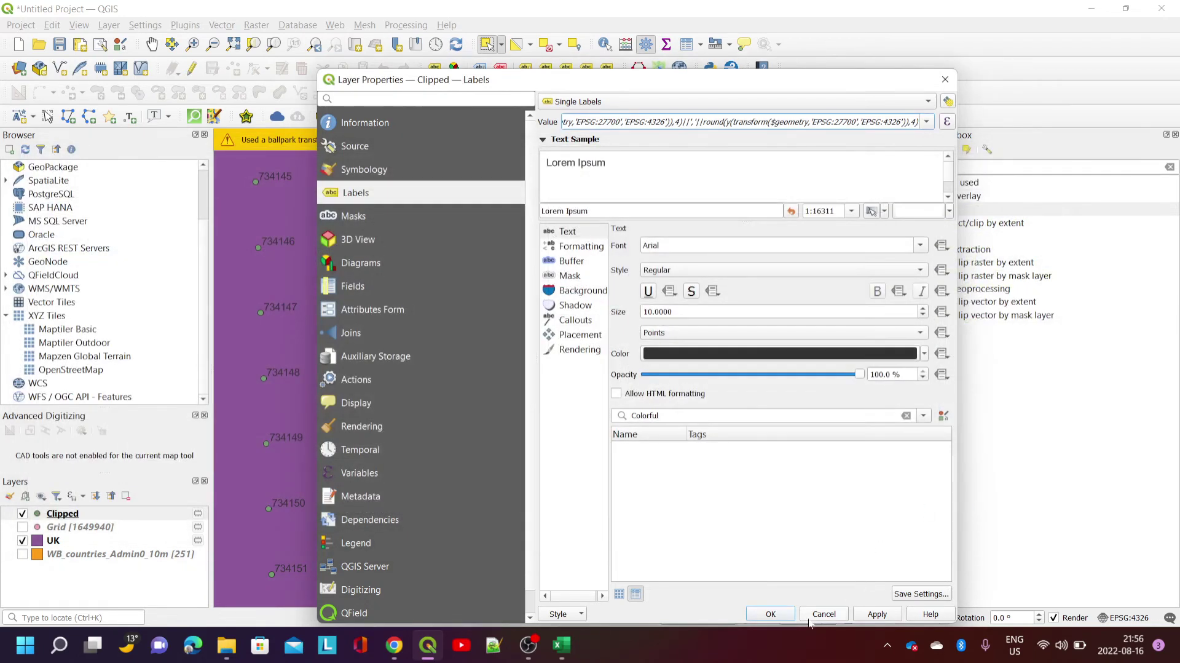
pyautogui.click(771, 614)
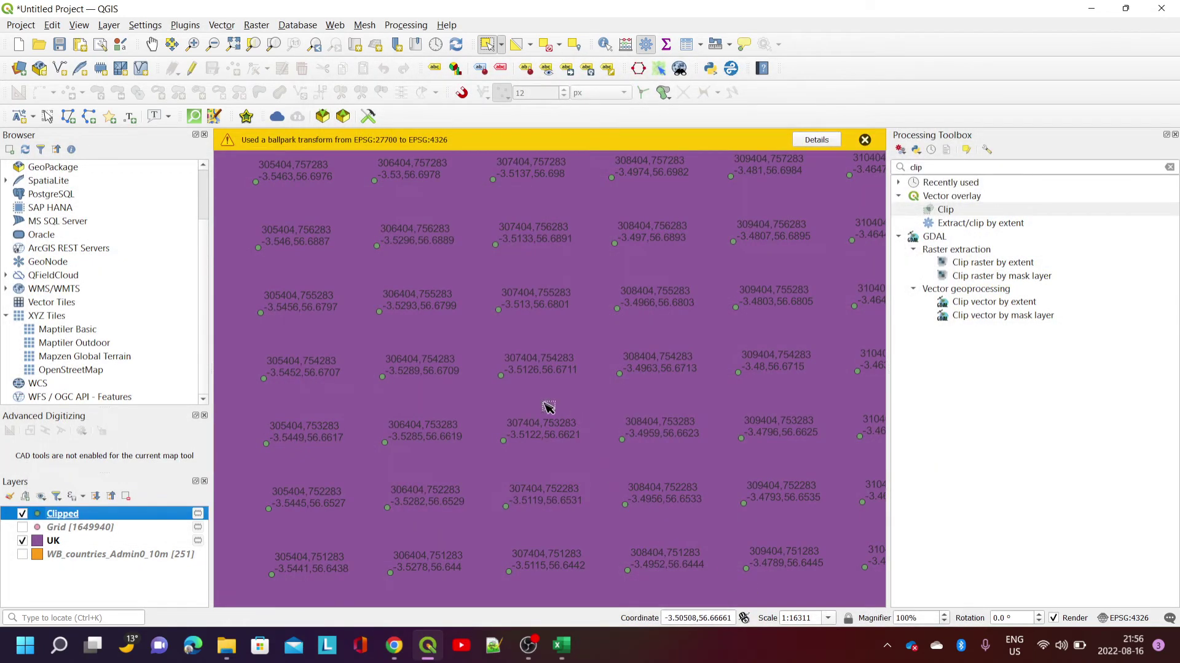
pyautogui.scroll(-1, 518, 388)
pyautogui.scroll(-1, 538, 401)
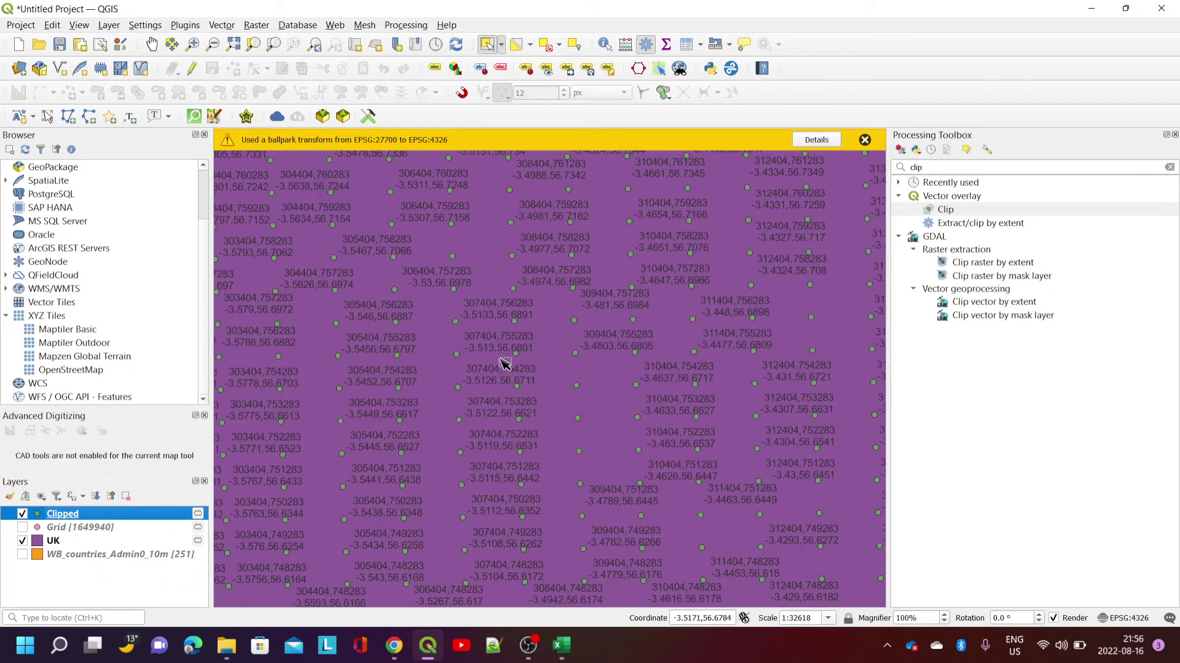
pyautogui.scroll(1, 498, 362)
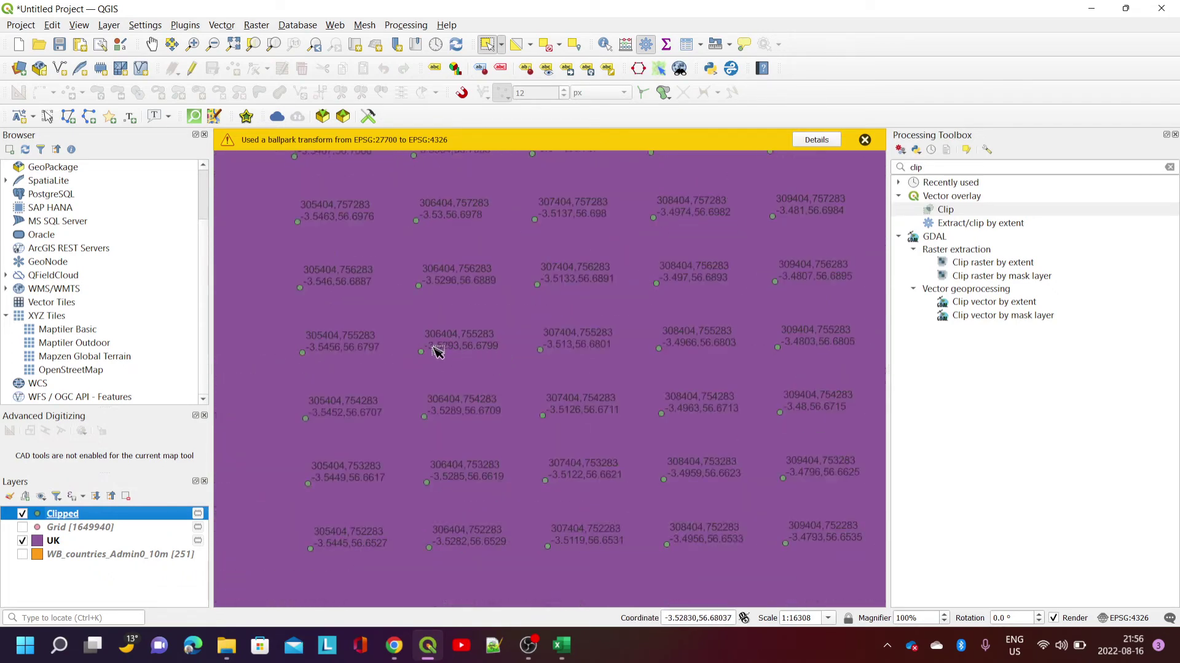
pyautogui.scroll(-1, 693, 399)
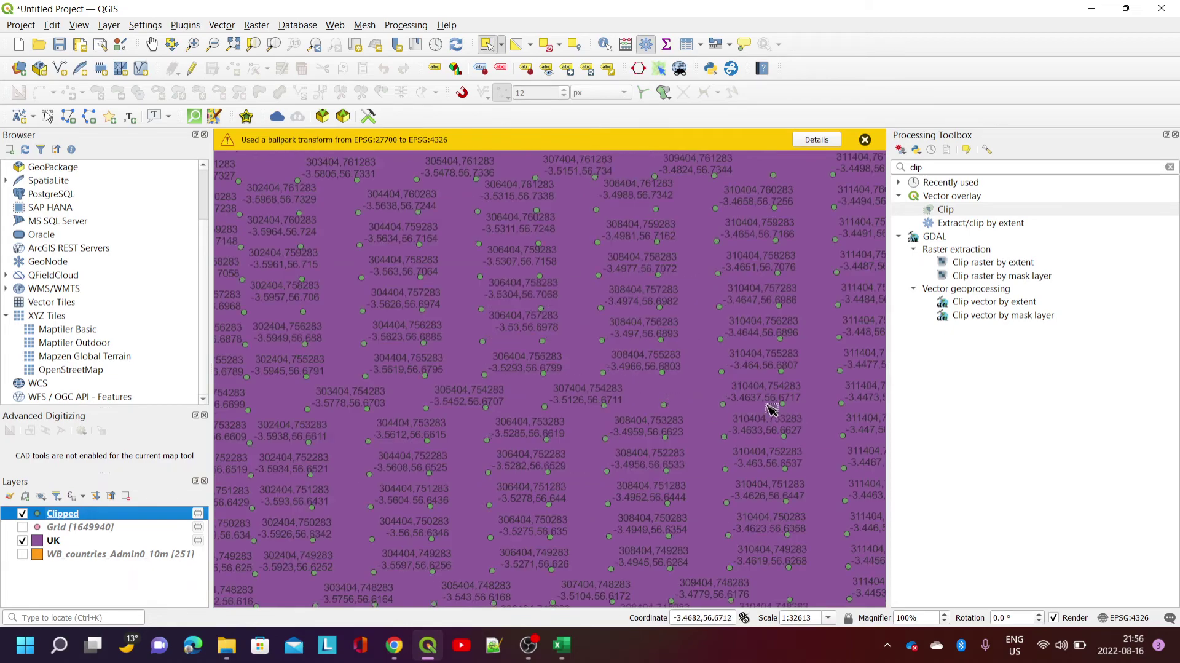
pyautogui.moveTo(772, 408); pyautogui.dragTo(501, 405)
pyautogui.scroll(-2, 739, 447)
pyautogui.scroll(-1, 633, 437)
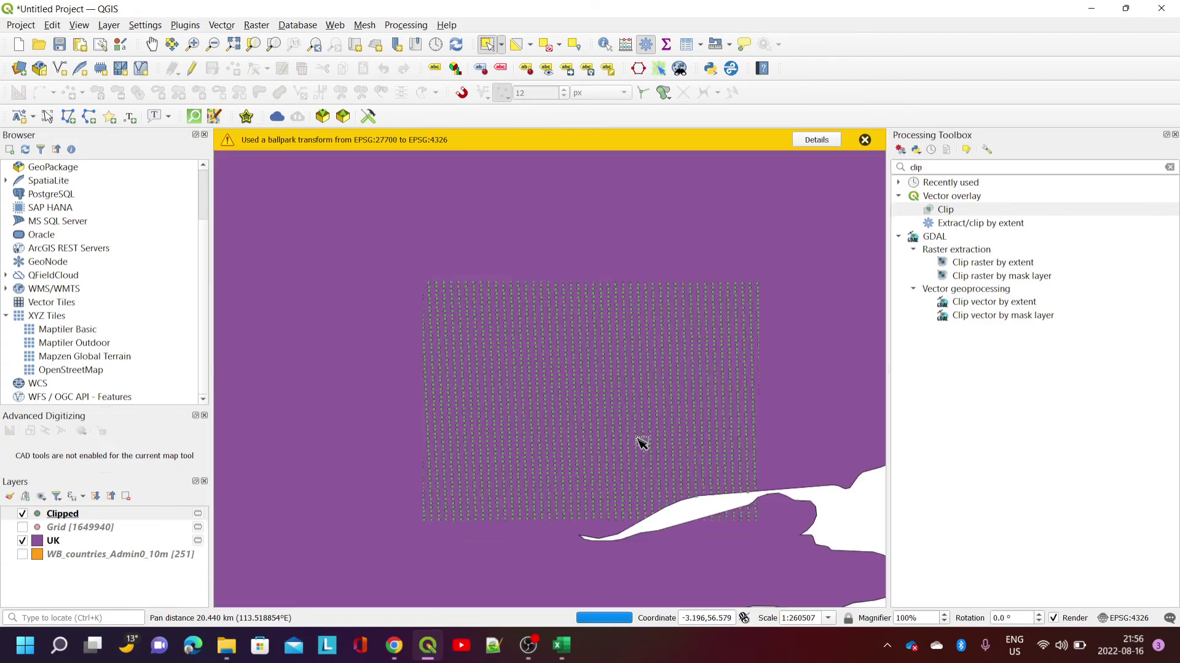
pyautogui.scroll(6, 695, 448)
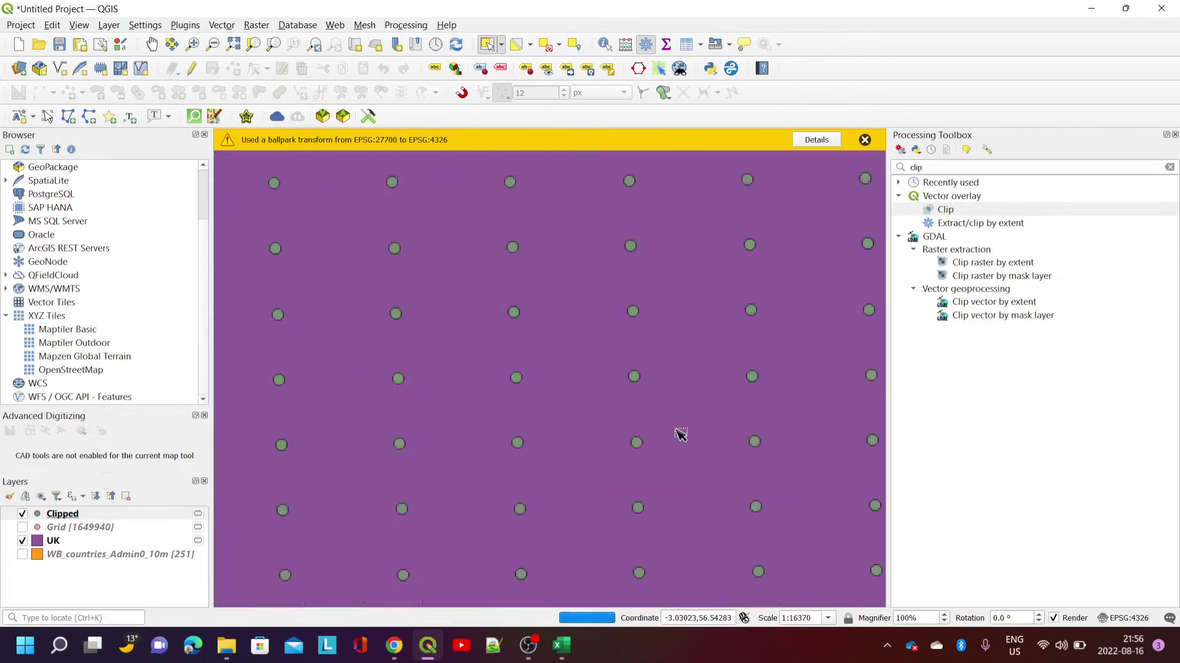
pyautogui.moveTo(769, 471); pyautogui.dragTo(403, 430)
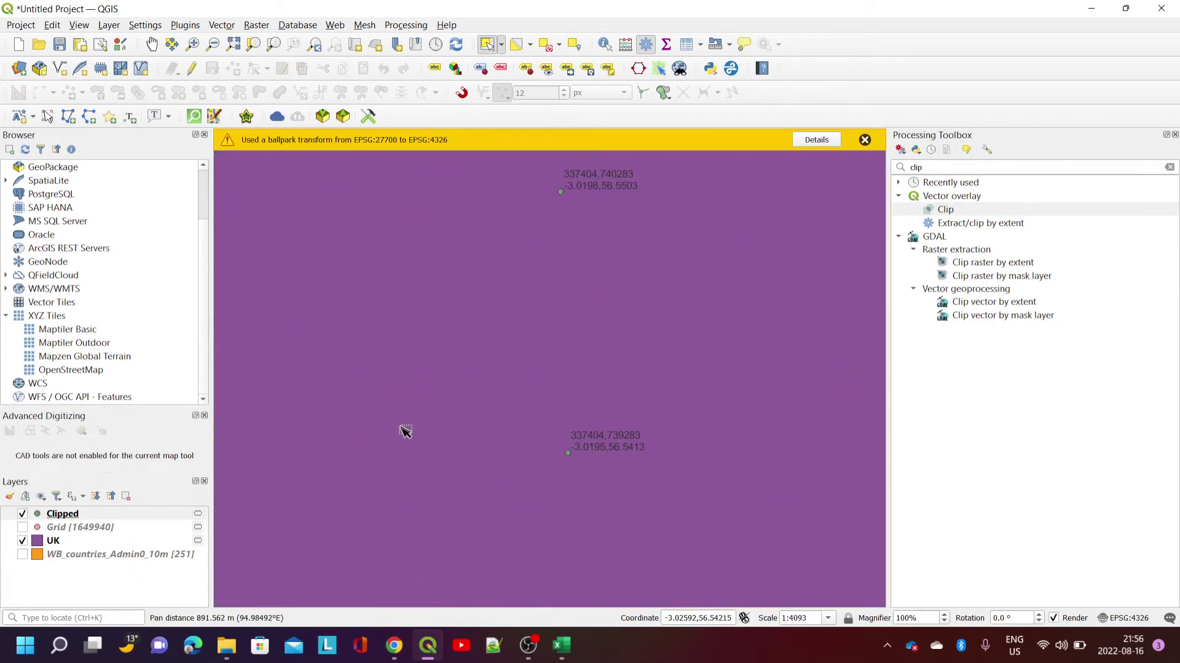
pyautogui.scroll(-4, 620, 443)
pyautogui.scroll(-5, 742, 441)
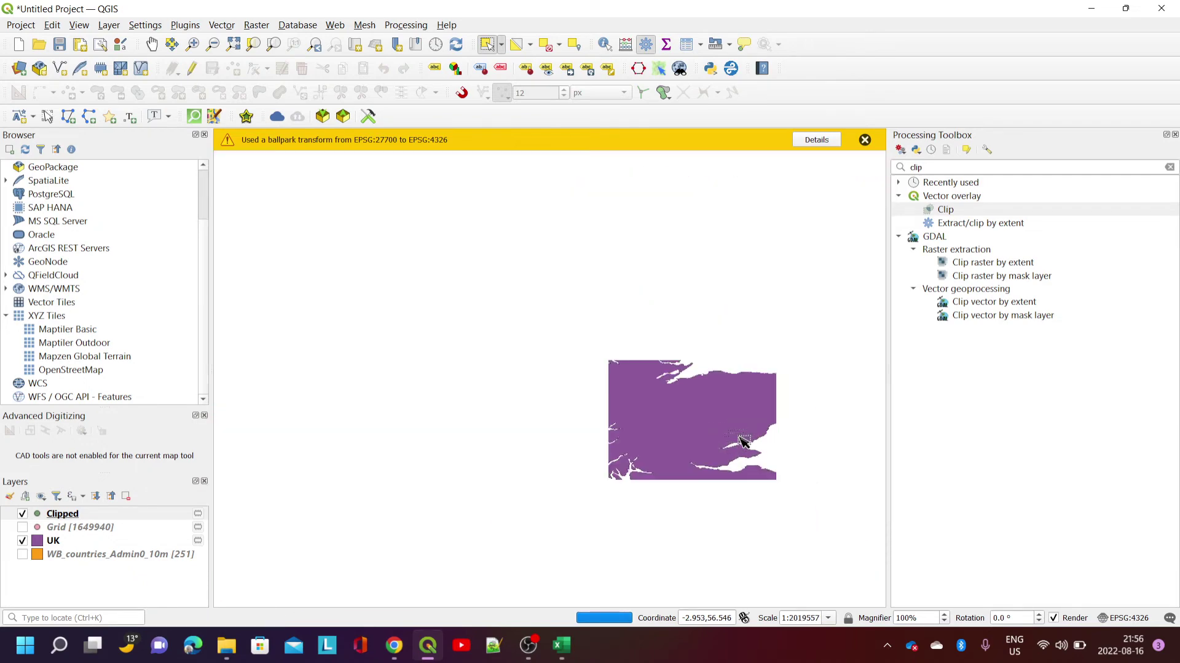
pyautogui.moveTo(805, 506); pyautogui.dragTo(452, 234)
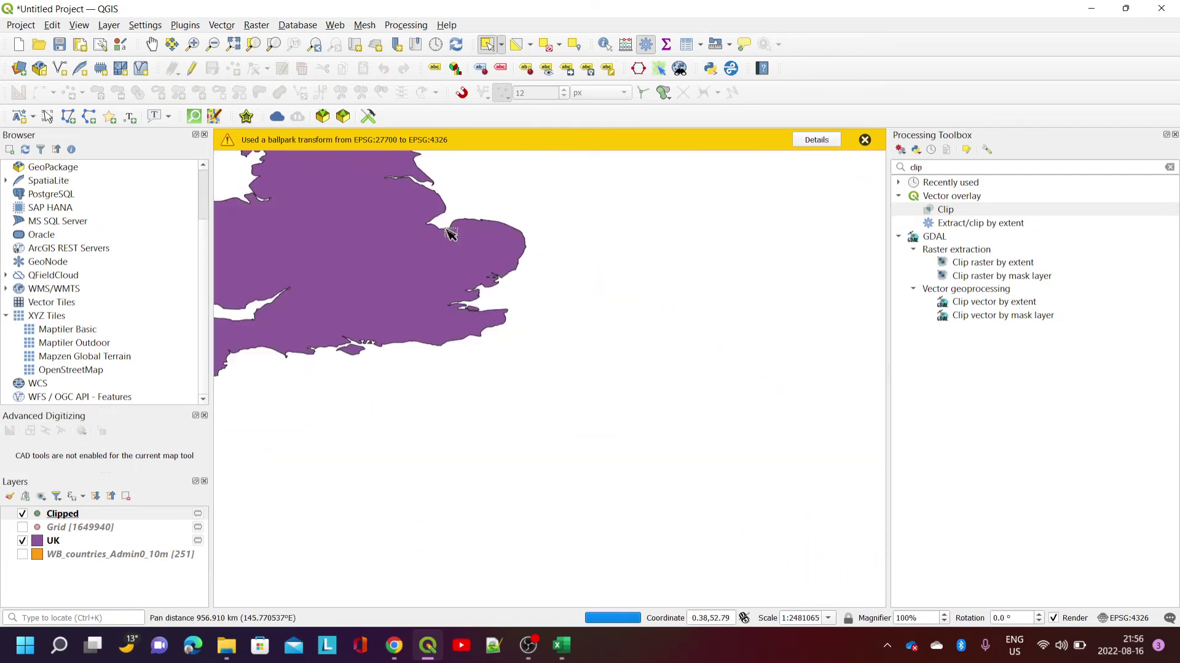
pyautogui.scroll(3, 413, 296)
pyautogui.scroll(3, 633, 387)
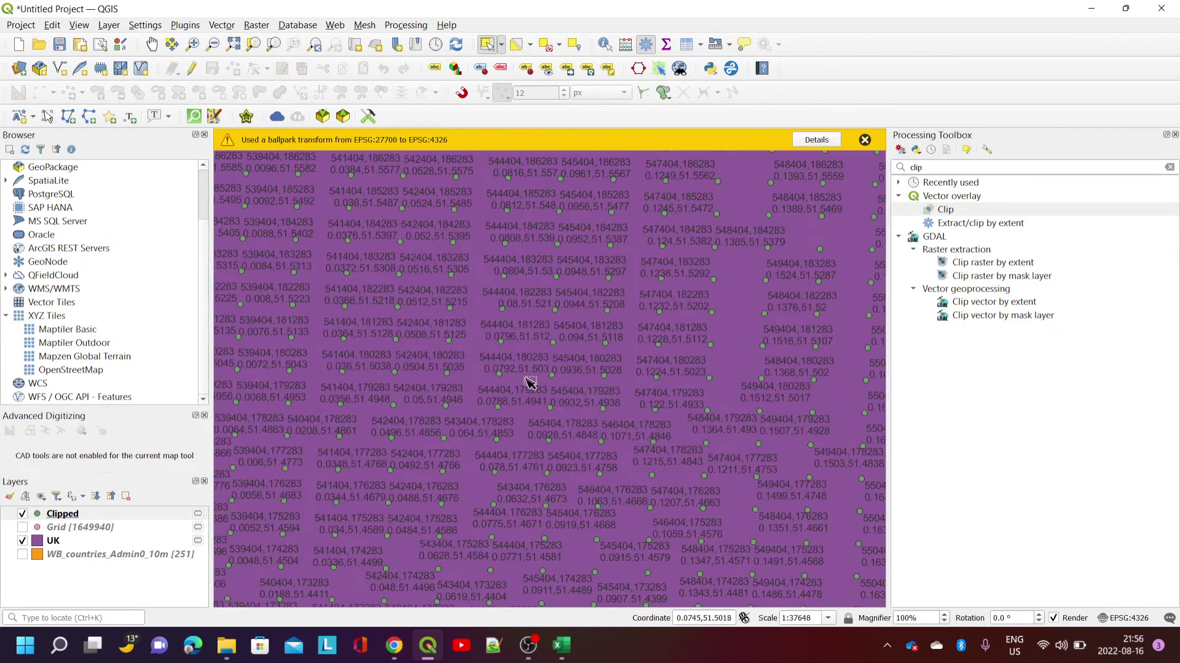
pyautogui.scroll(1, 496, 377)
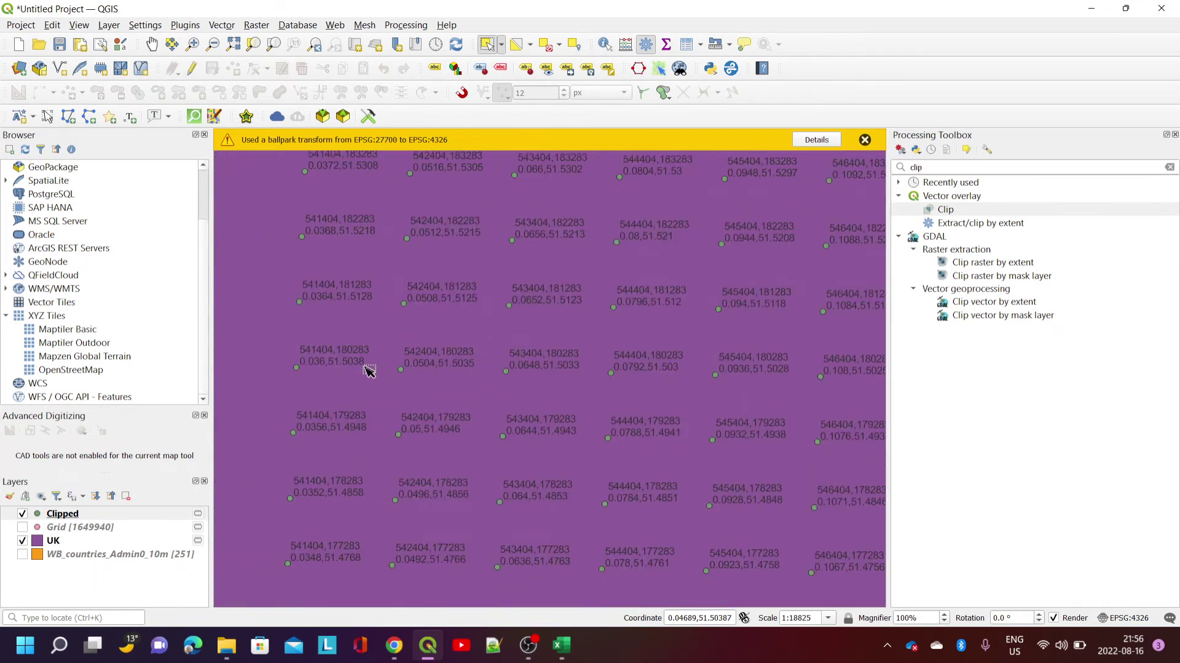
pyautogui.moveTo(311, 371); pyautogui.dragTo(527, 382)
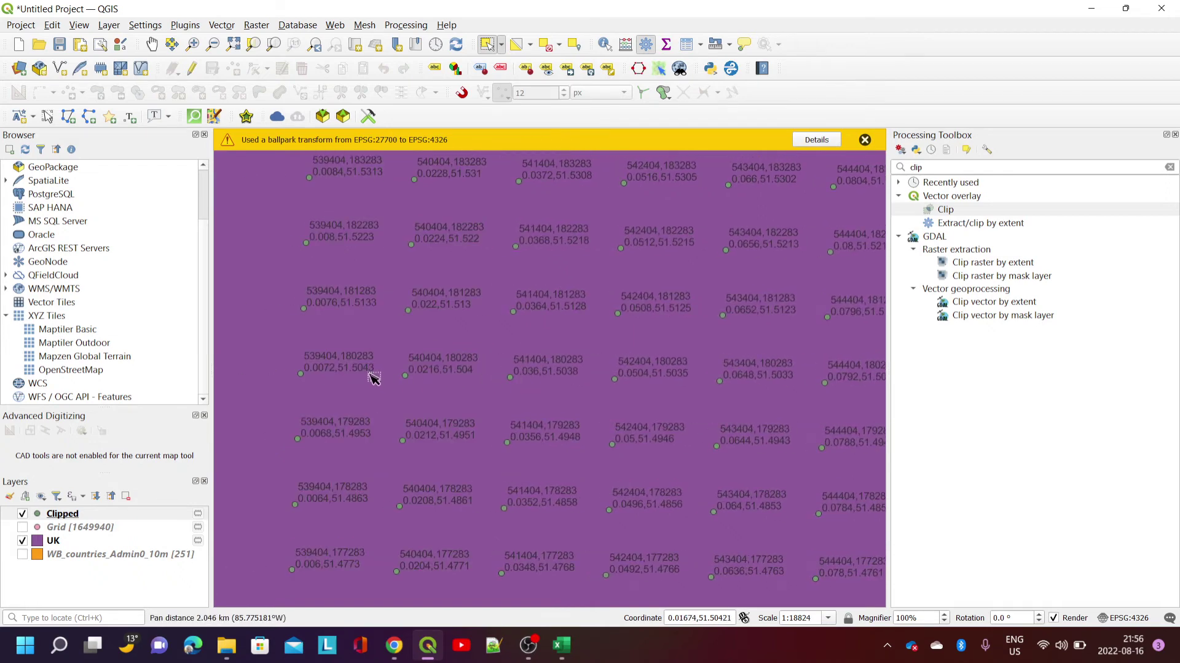
pyautogui.moveTo(371, 374); pyautogui.dragTo(372, 399)
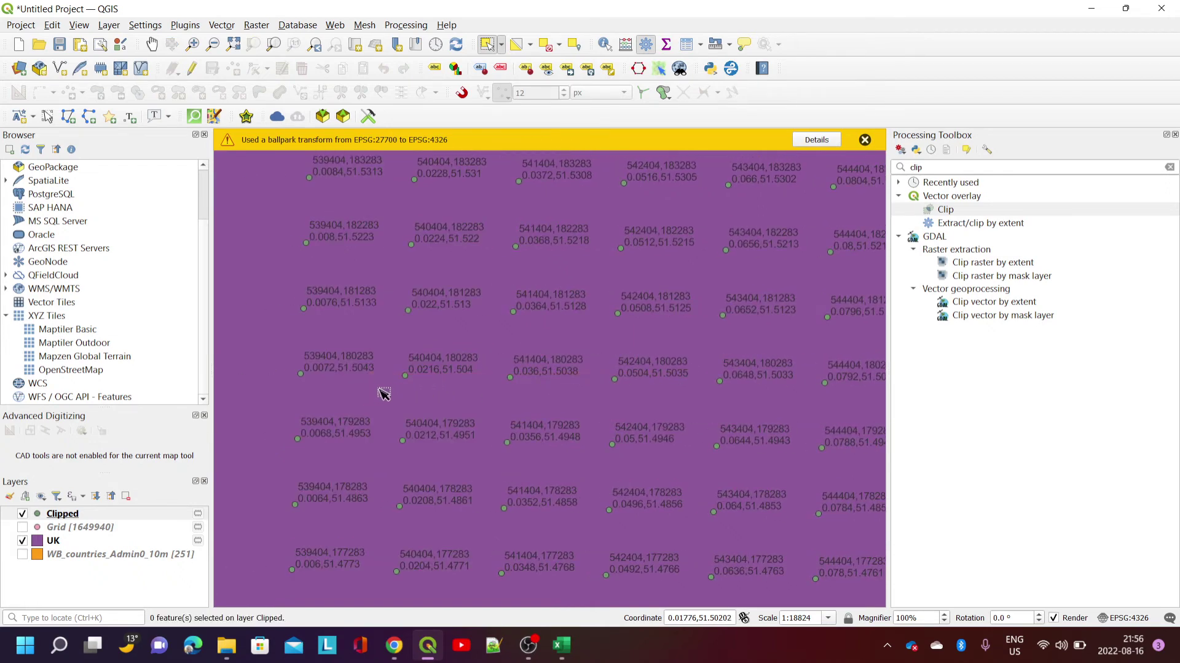
pyautogui.scroll(-2, 399, 392)
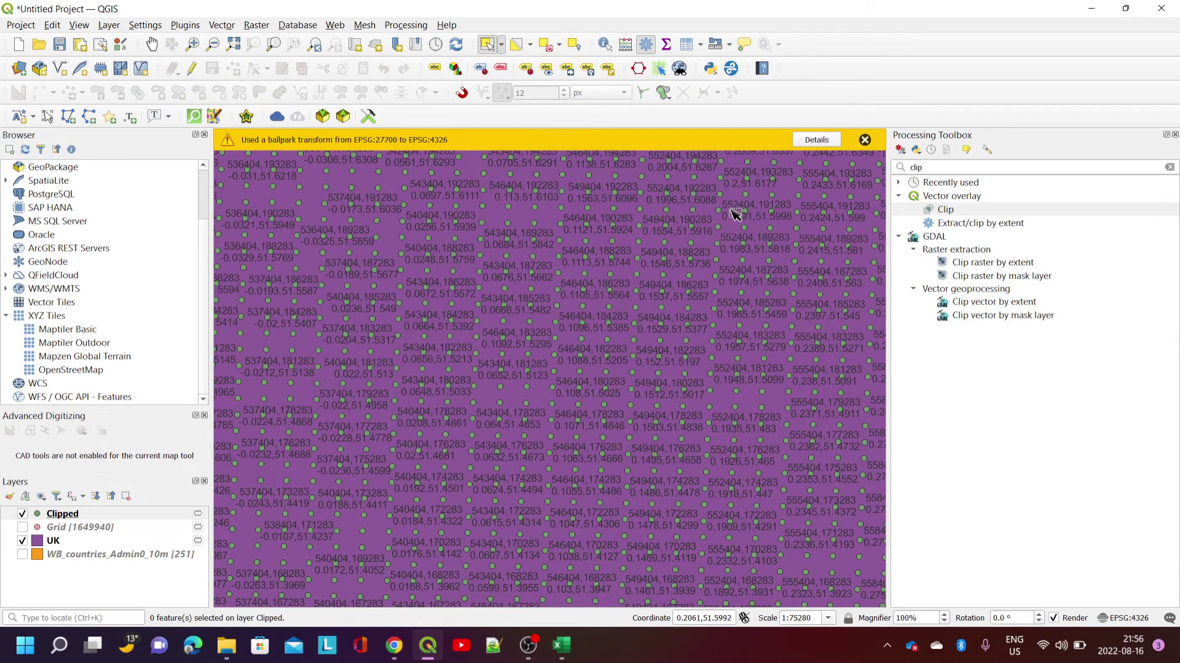
# Step: Inspect and close the Clipped attribute table, then search 'x' to select Add X/Y fields to layer
pyautogui.click(686, 44)
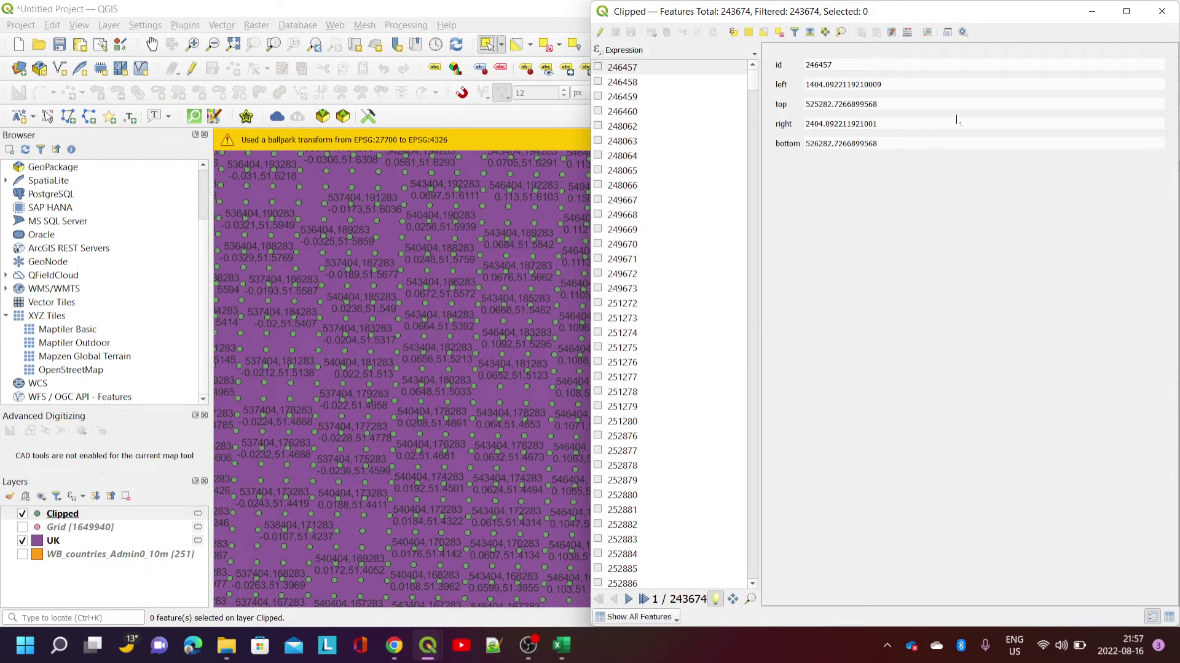
pyautogui.click(1169, 20)
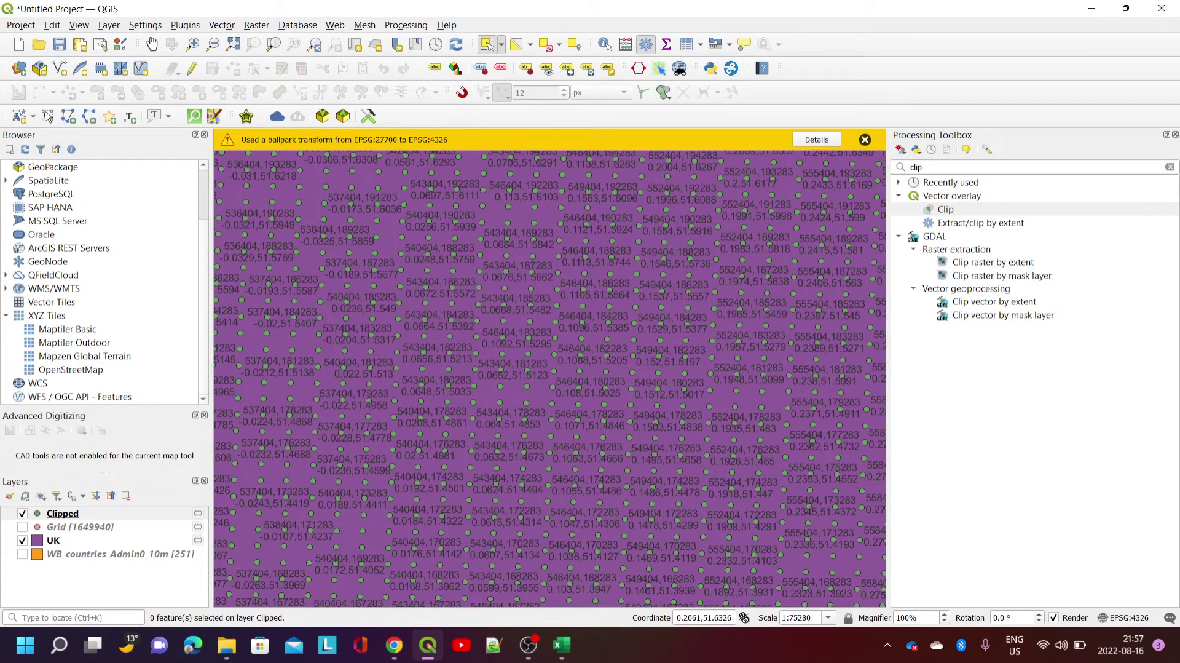
pyautogui.doubleClick(899, 167)
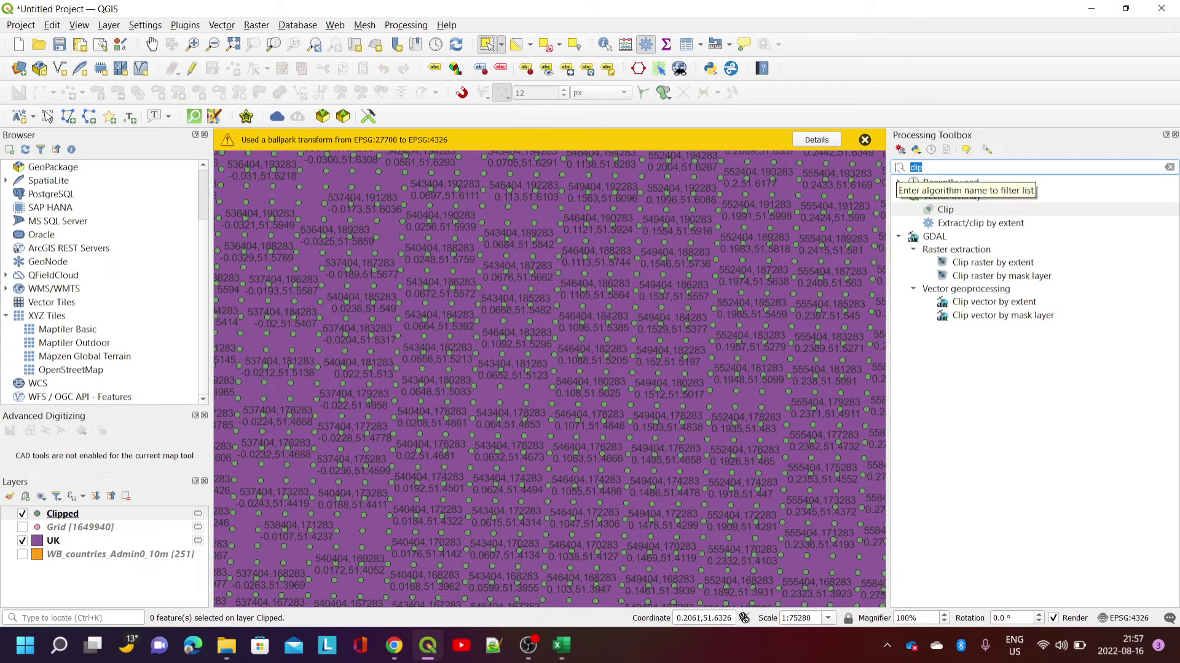
pyautogui.write('x')
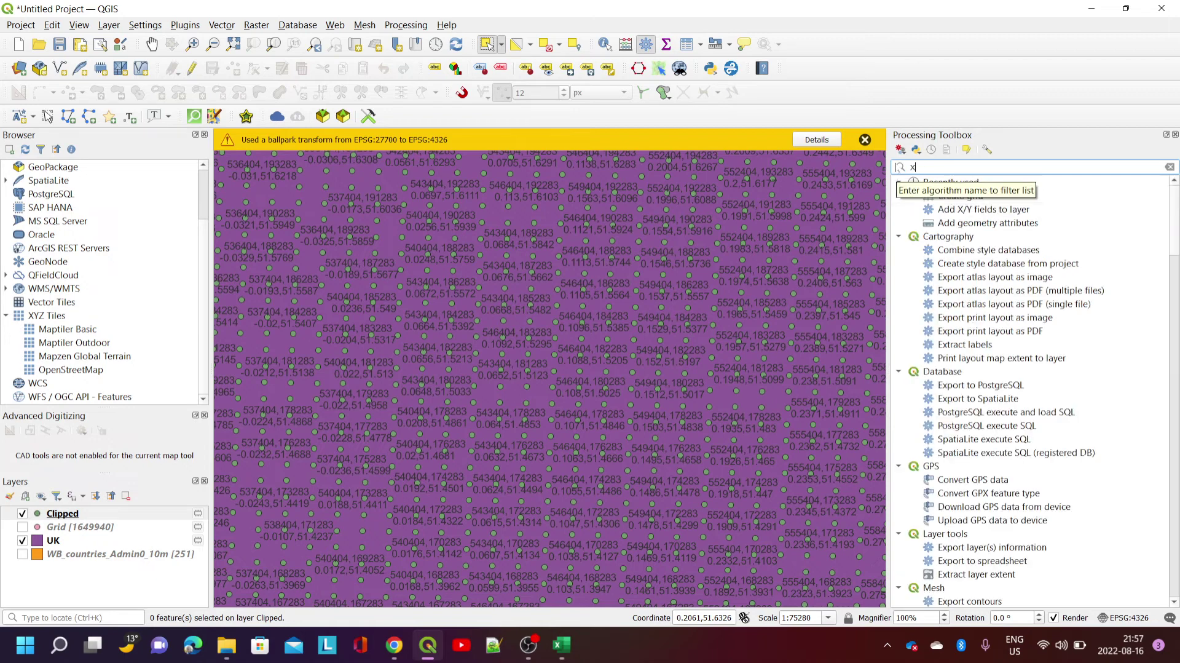
pyautogui.click(1000, 210)
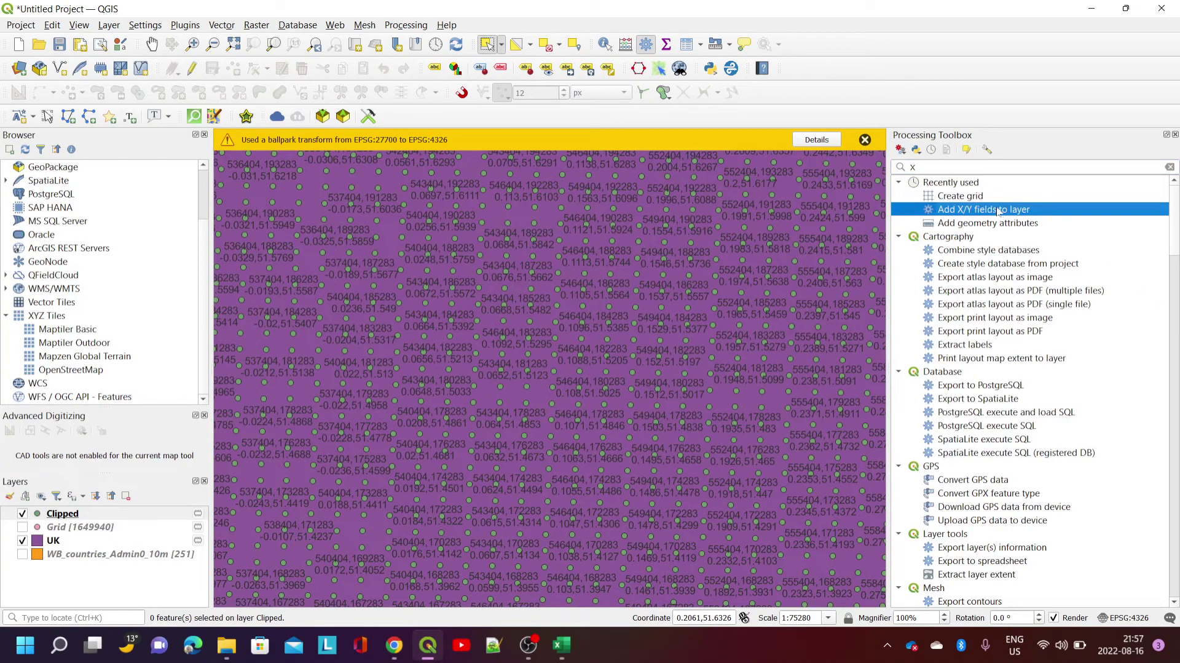
pyautogui.doubleClick(997, 210)
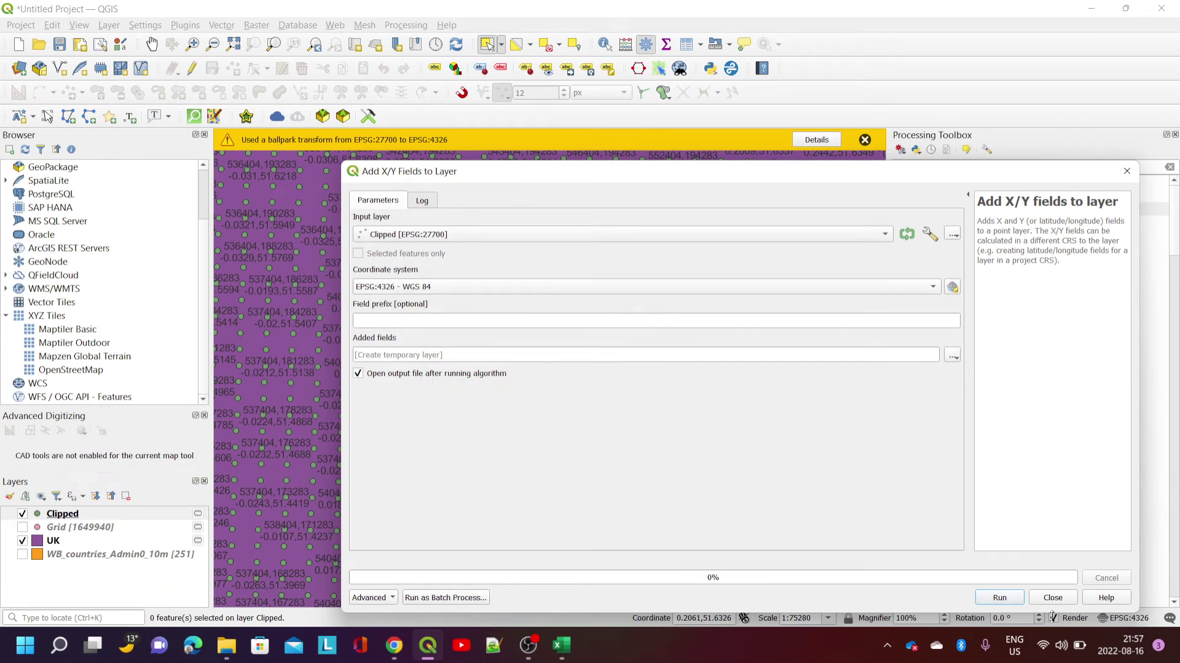
pyautogui.click(1011, 598)
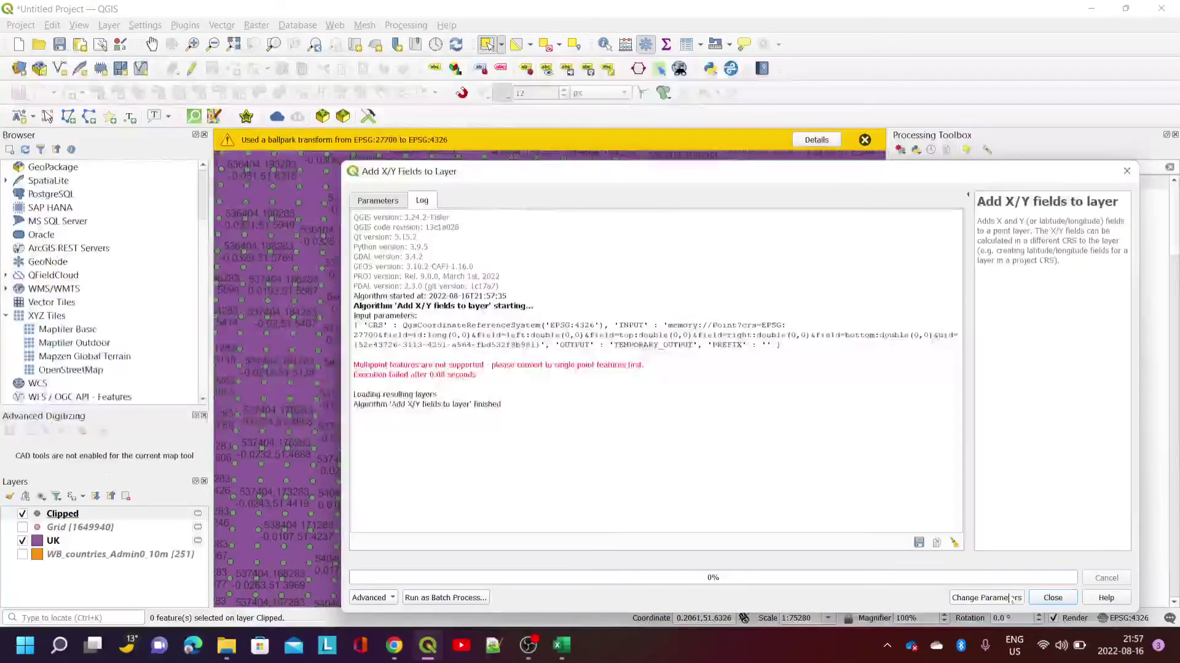
pyautogui.moveTo(359, 365); pyautogui.dragTo(476, 375)
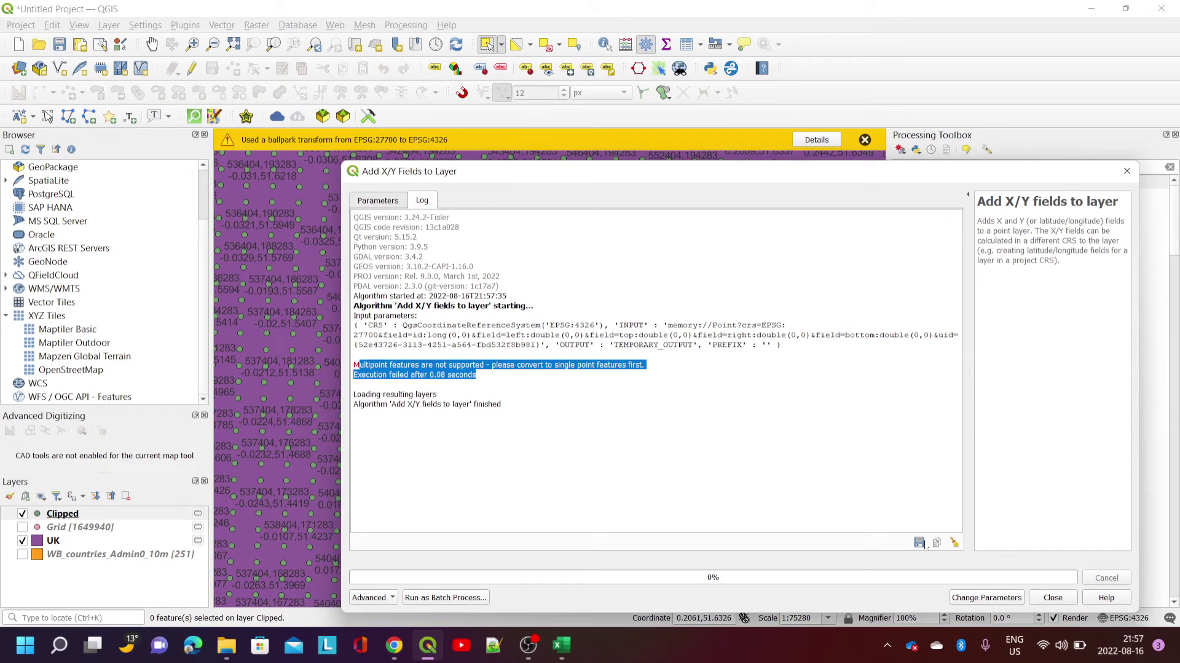
pyautogui.click(1051, 599)
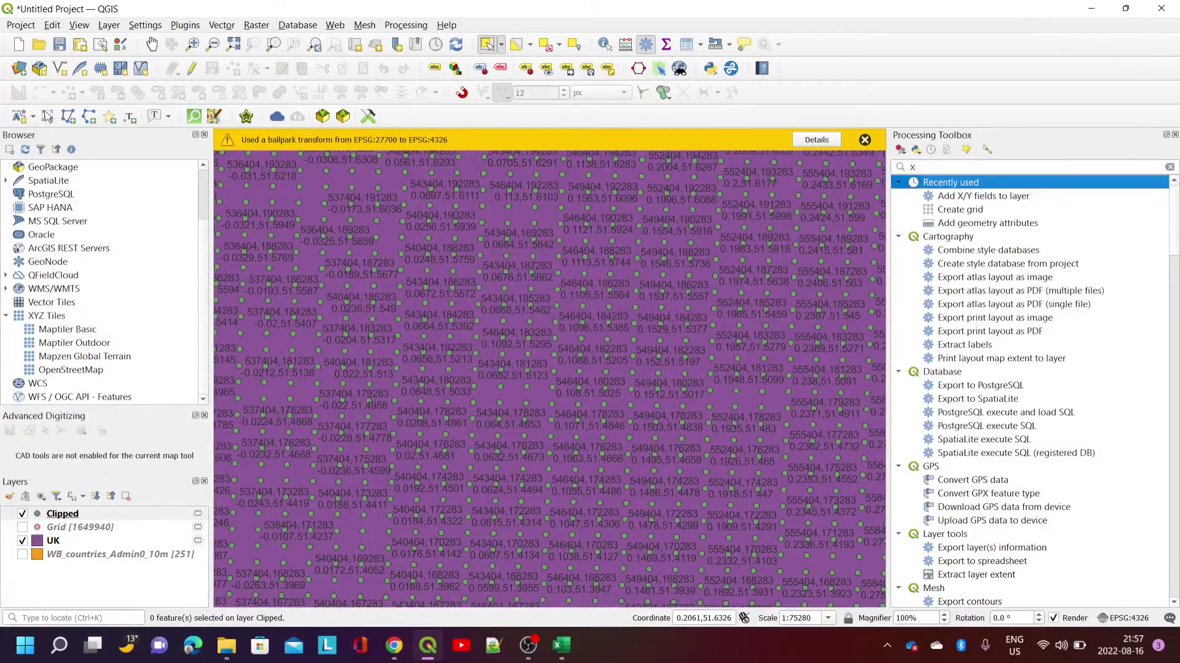
# Step: Run Multipart to singleparts on Clipped to create the Single parts layer, then hide Clipped
pyautogui.click(900, 167)
pyautogui.write('multi')
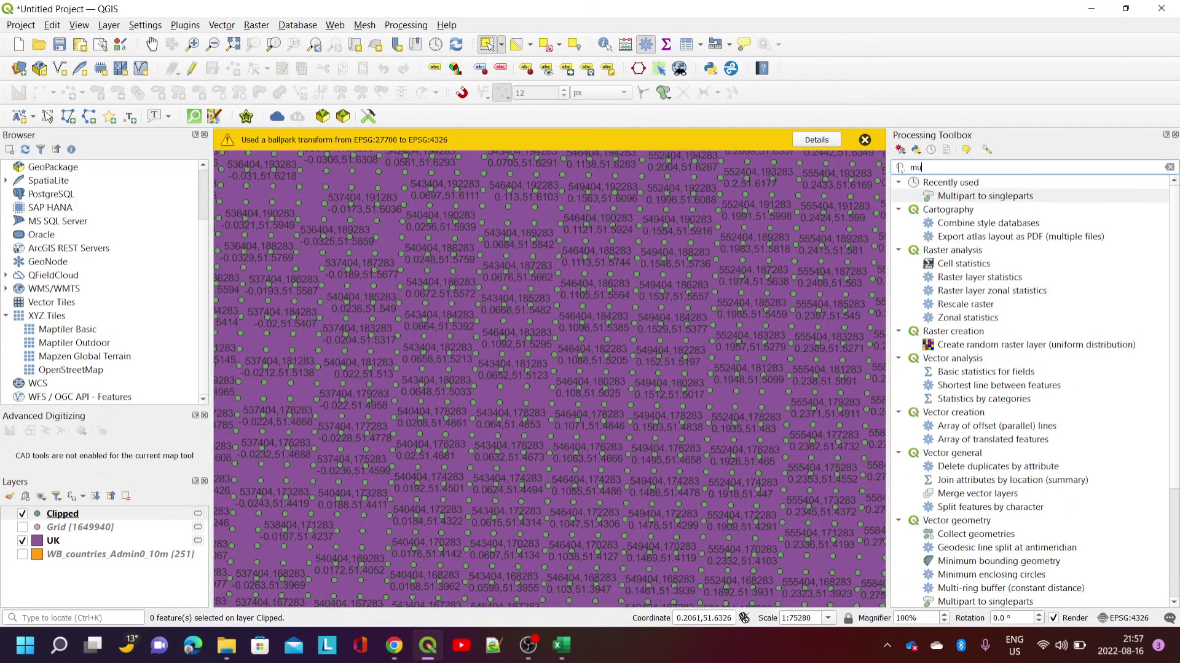
pyautogui.click(1013, 197)
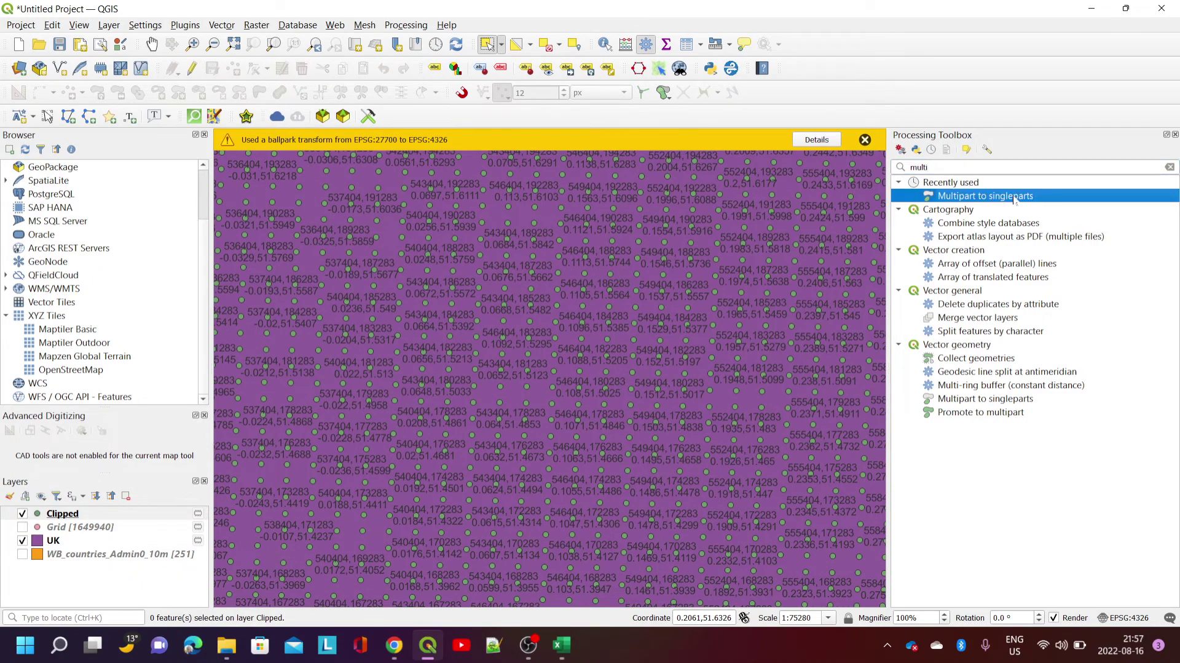
pyautogui.doubleClick(1014, 197)
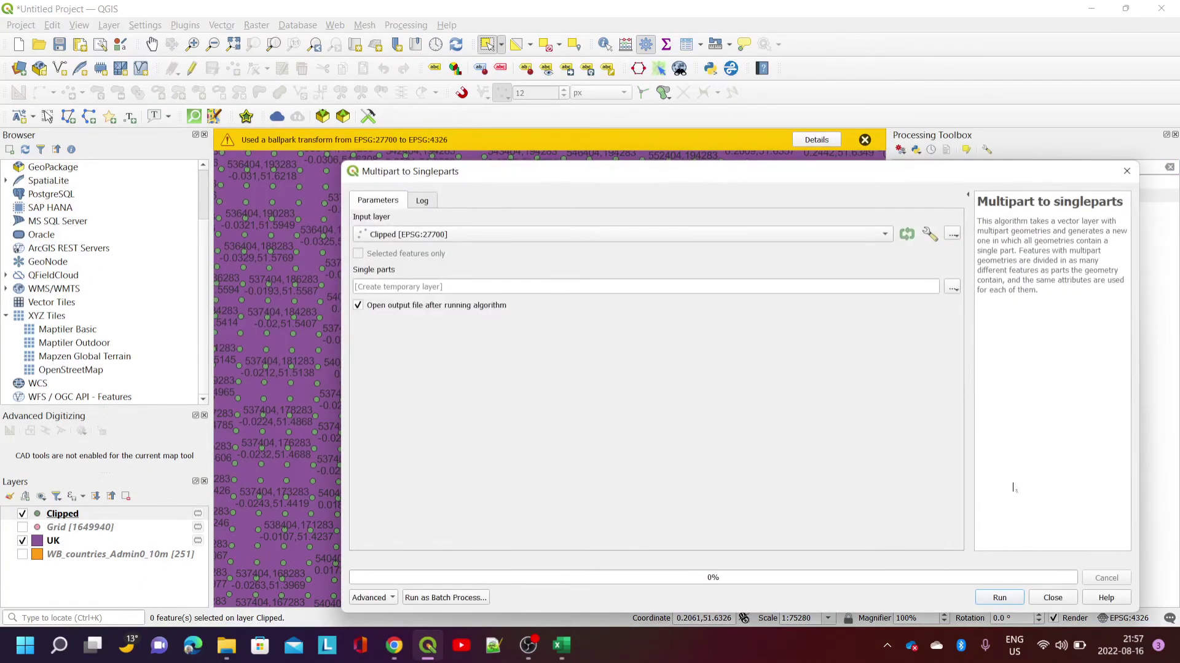
pyautogui.click(1003, 598)
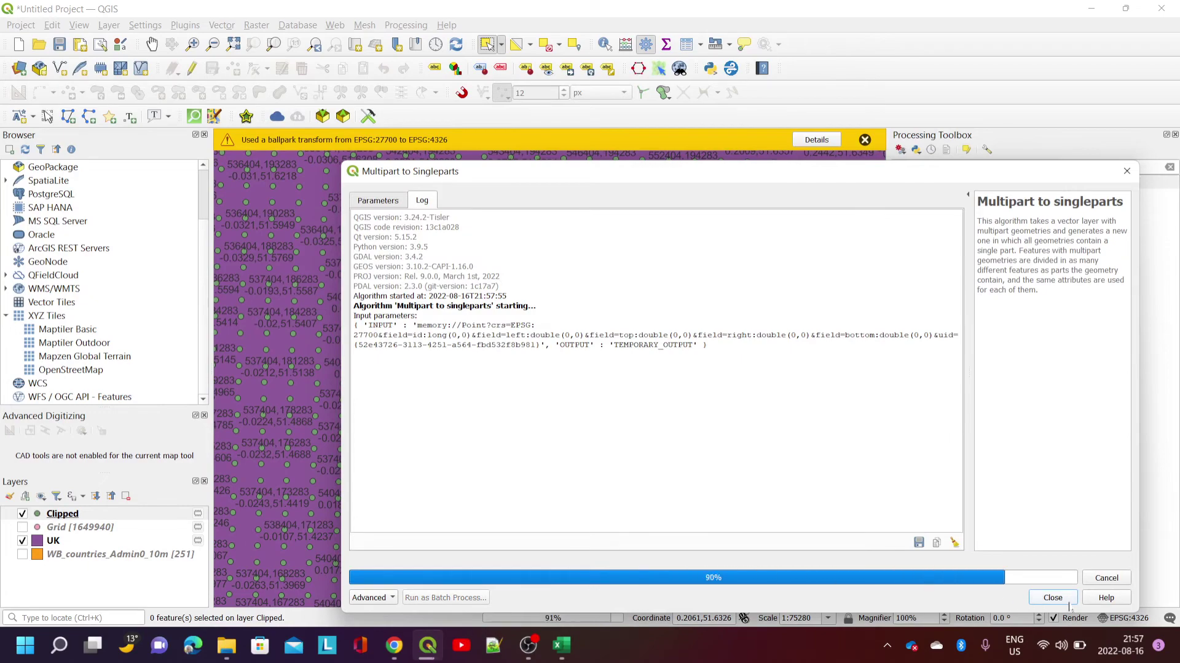
pyautogui.click(1052, 598)
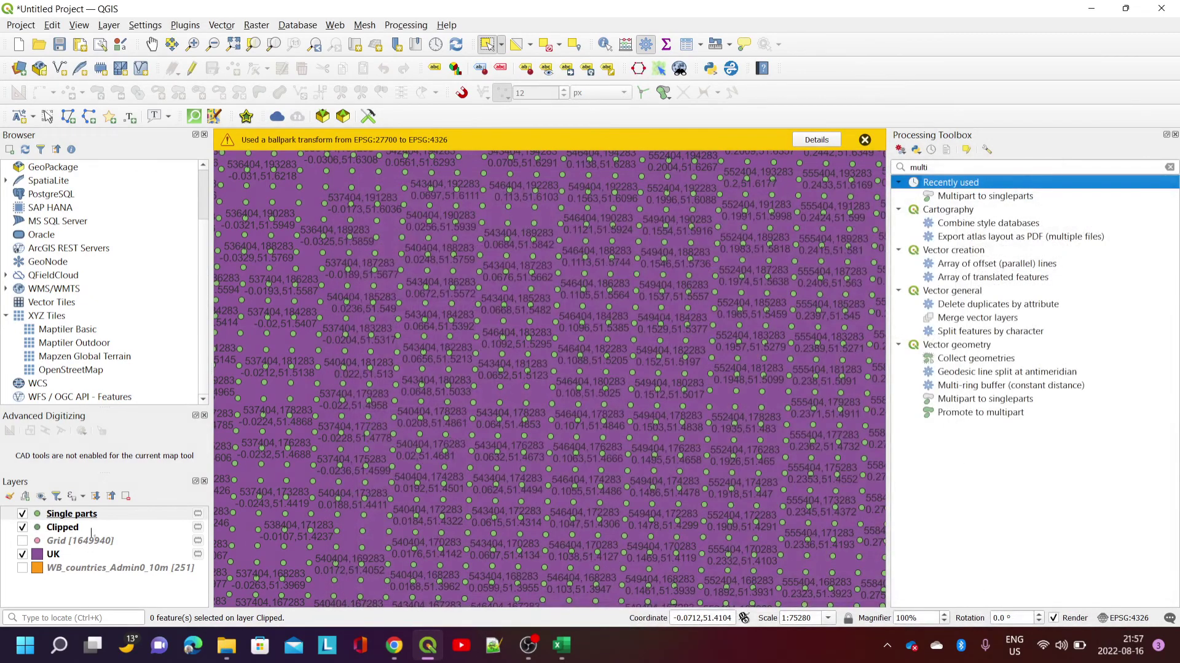
pyautogui.click(90, 515)
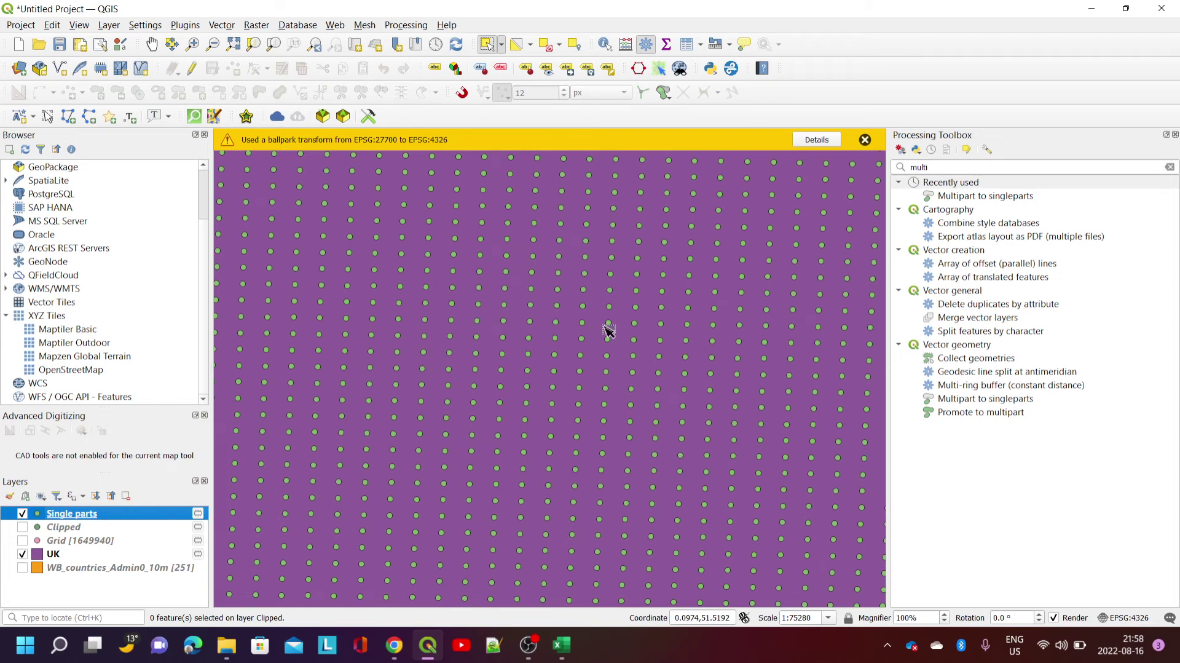
pyautogui.doubleClick(919, 167)
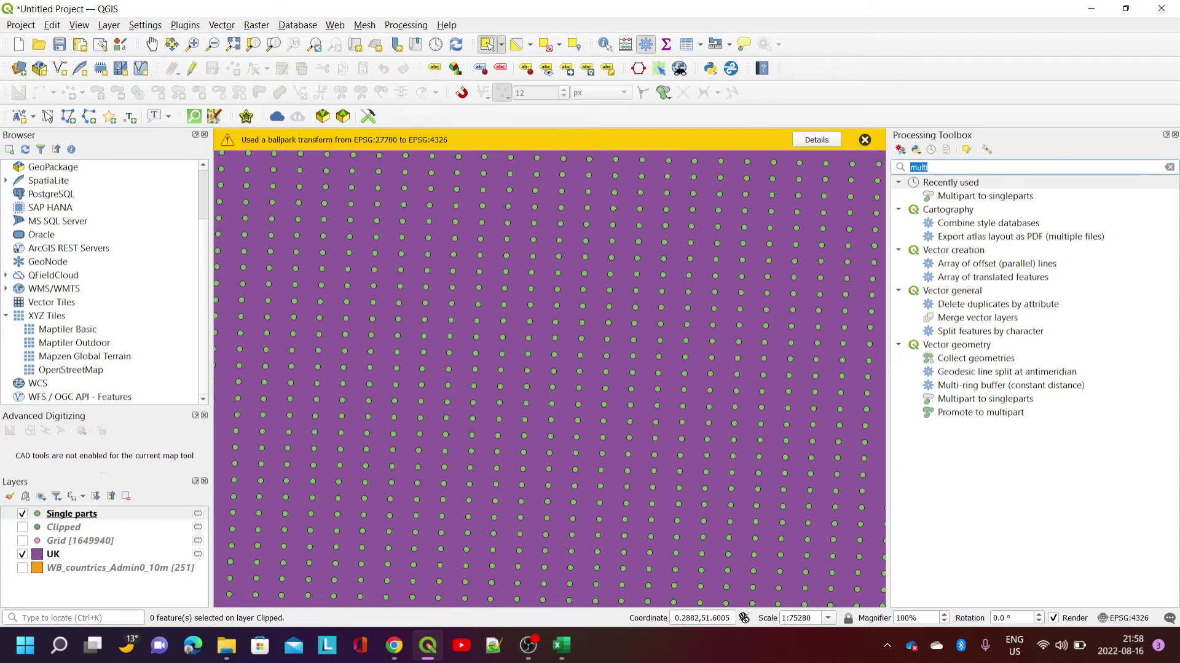
# Step: Run Add X/Y fields to layer in EPSG:4326 and view the resulting Added fields attribute table
pyautogui.write('x')
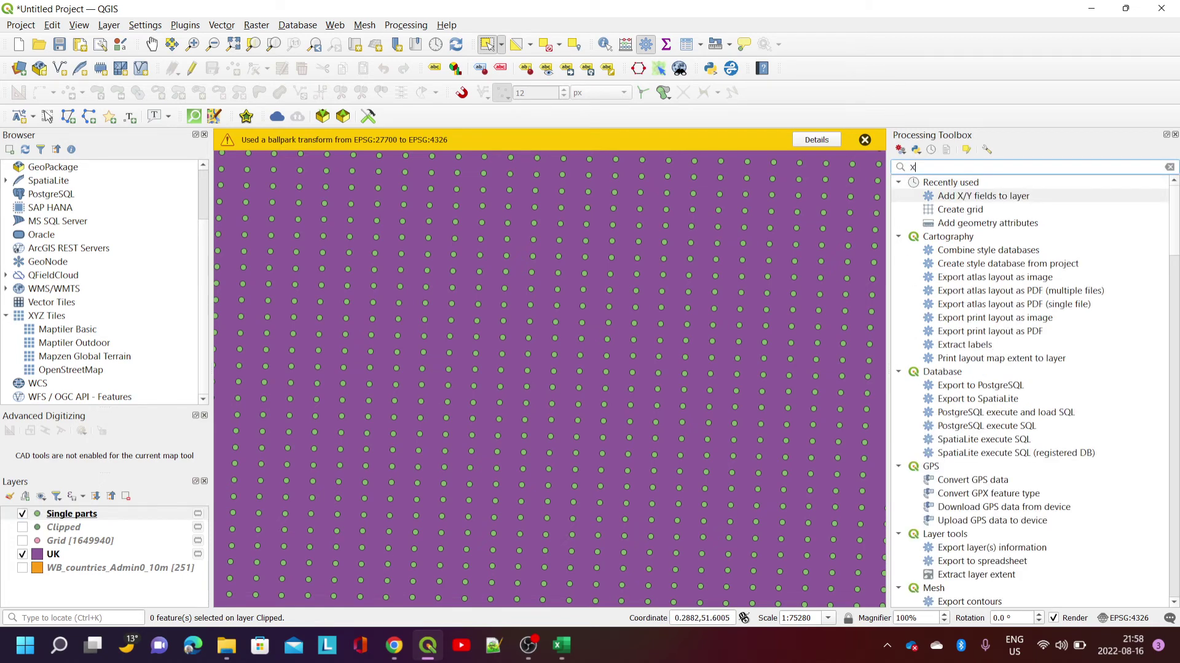
pyautogui.click(978, 197)
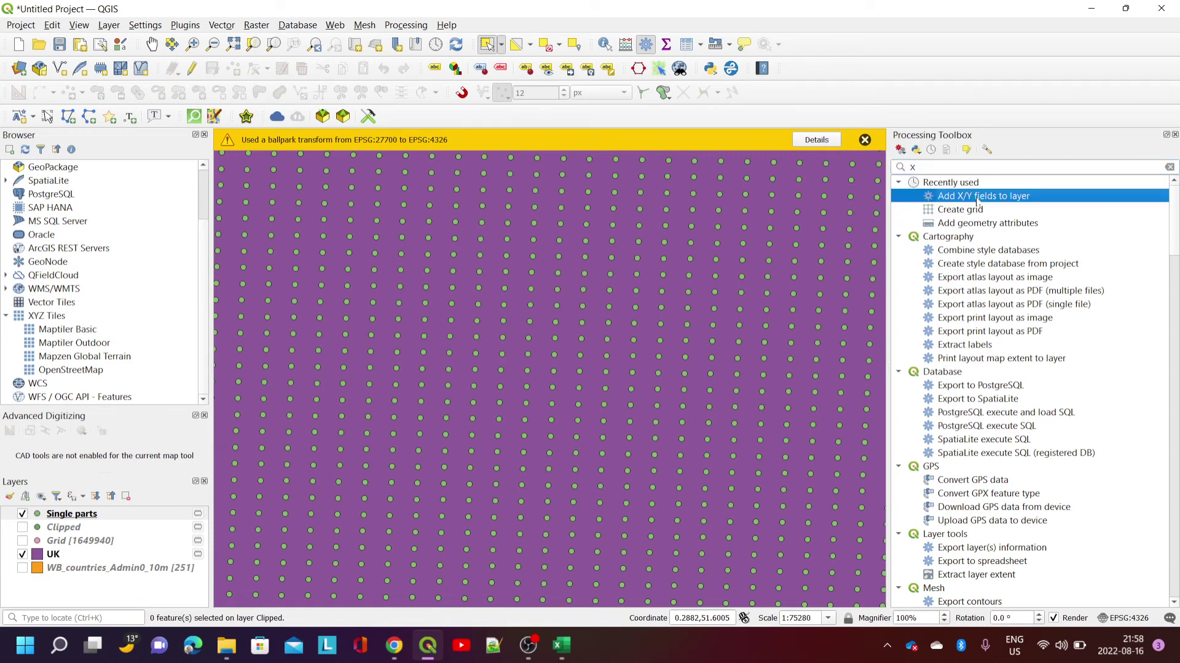
pyautogui.doubleClick(977, 196)
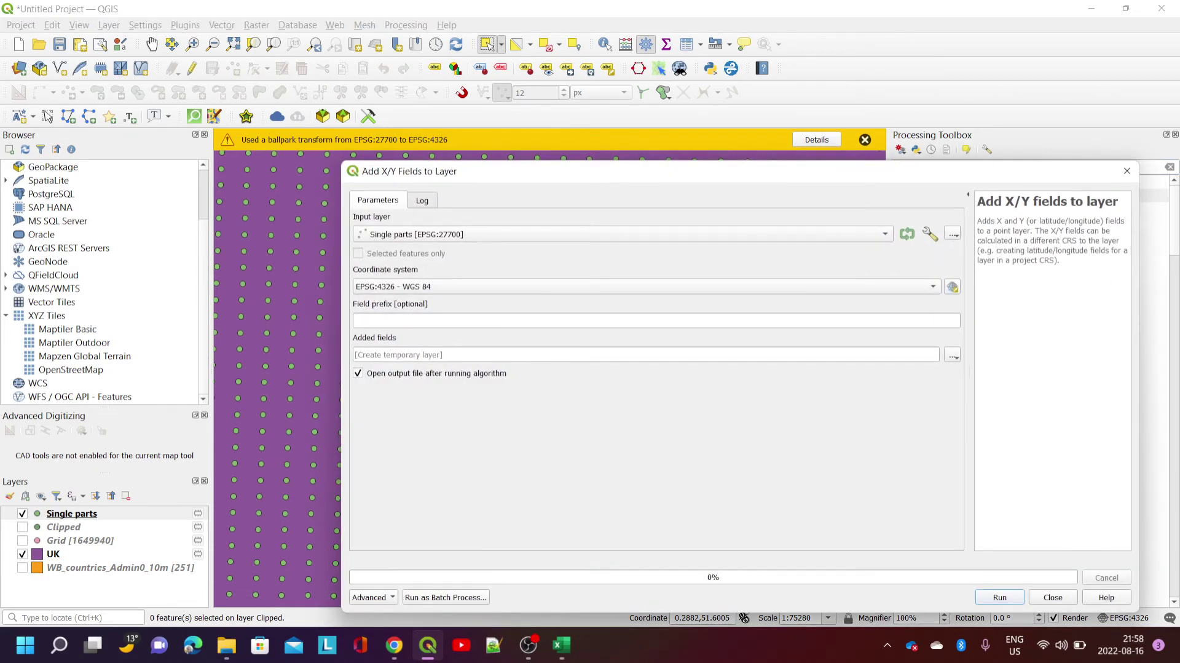
pyautogui.click(1011, 600)
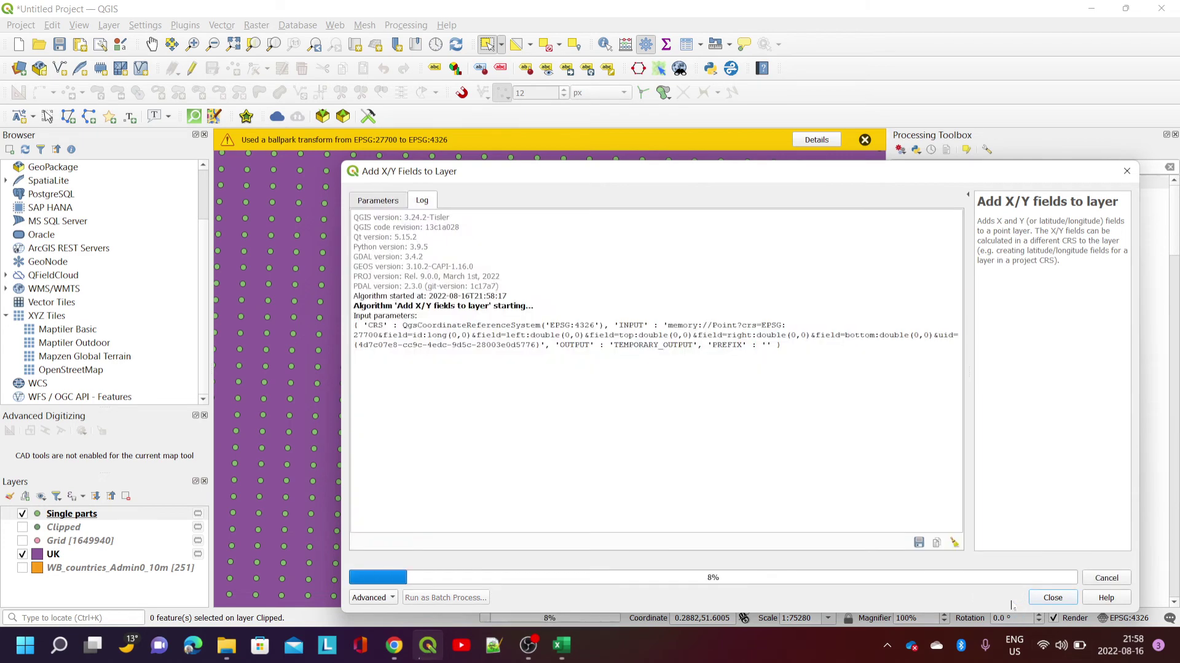
pyautogui.click(1053, 597)
pyautogui.click(105, 515)
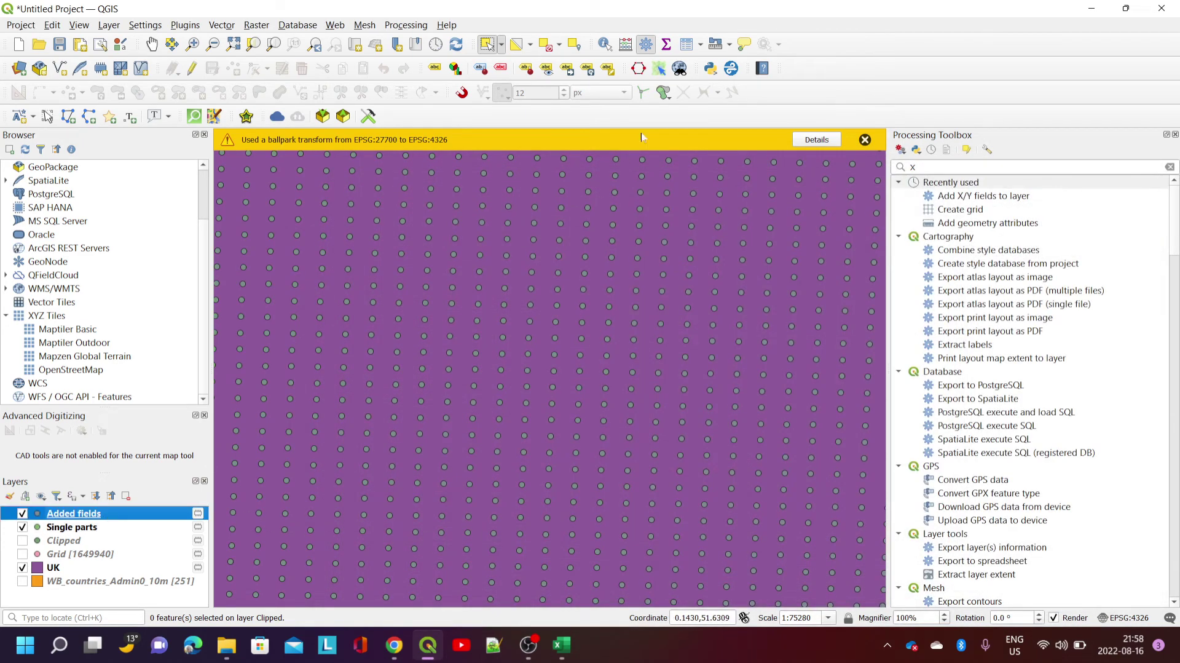
pyautogui.click(686, 45)
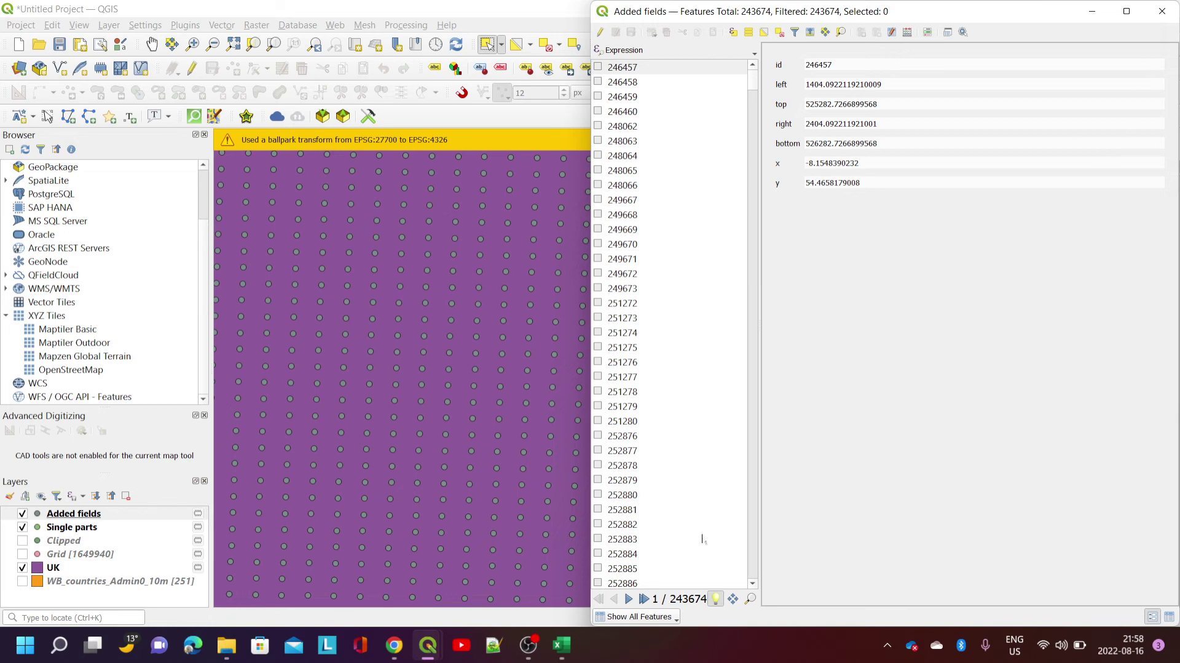
pyautogui.click(628, 599)
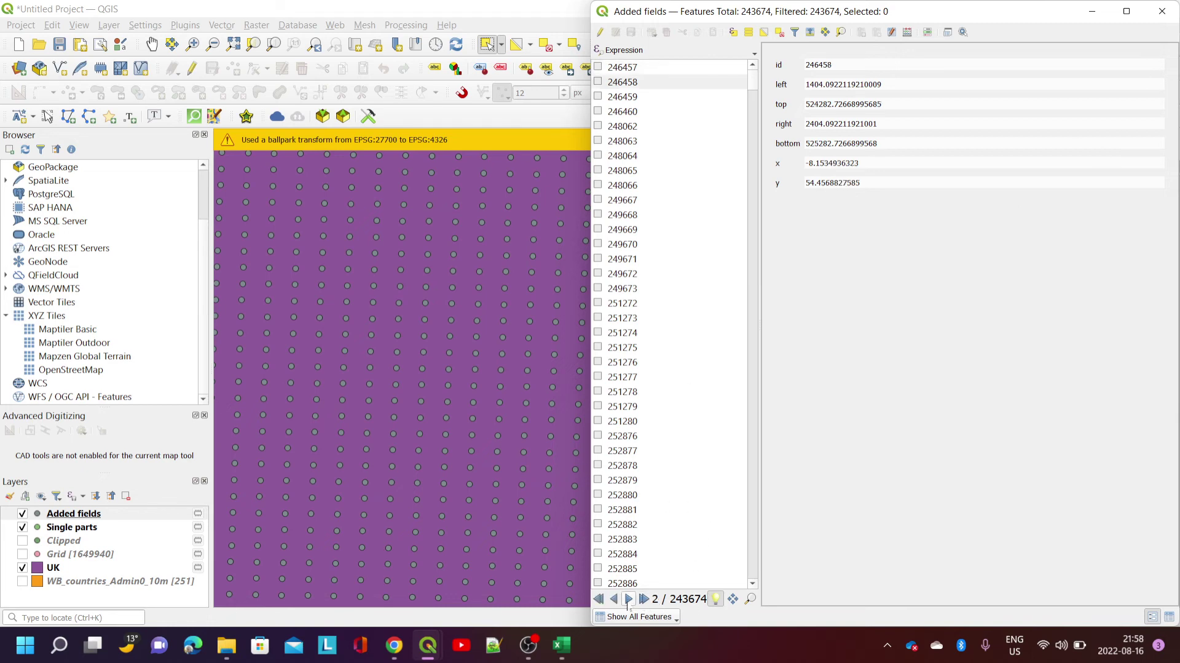
pyautogui.click(628, 600)
pyautogui.click(628, 599)
pyautogui.click(628, 599)
pyautogui.click(628, 599)
pyautogui.click(628, 599)
pyautogui.click(628, 599)
pyautogui.click(628, 599)
pyautogui.click(629, 600)
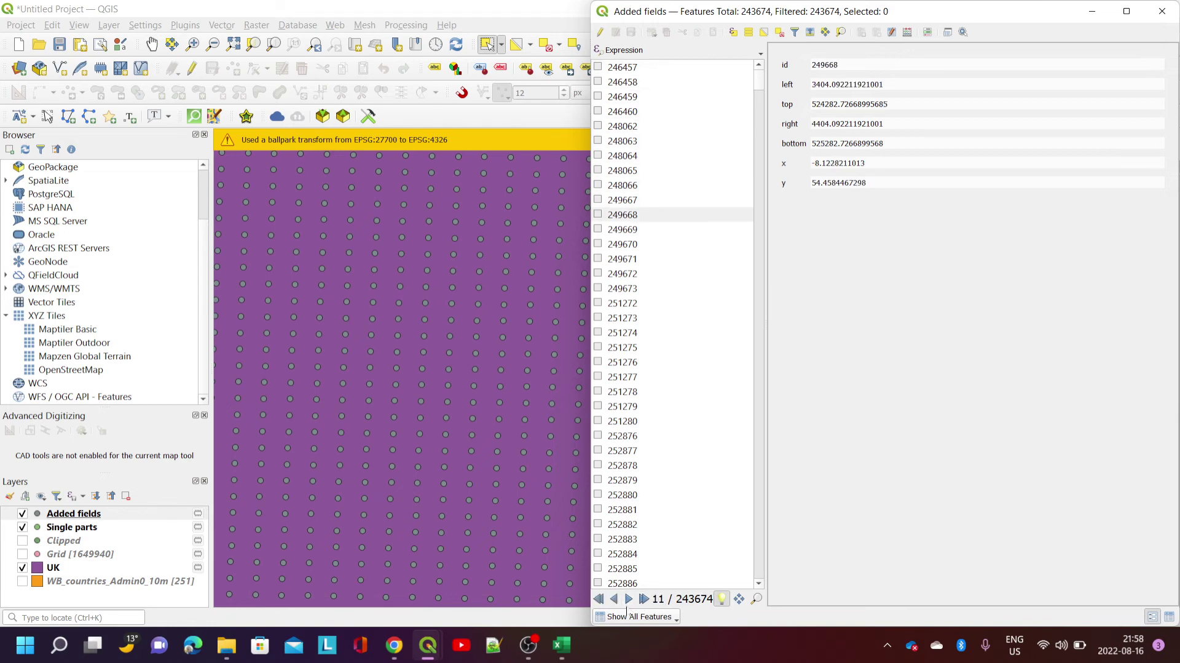
pyautogui.click(1164, 14)
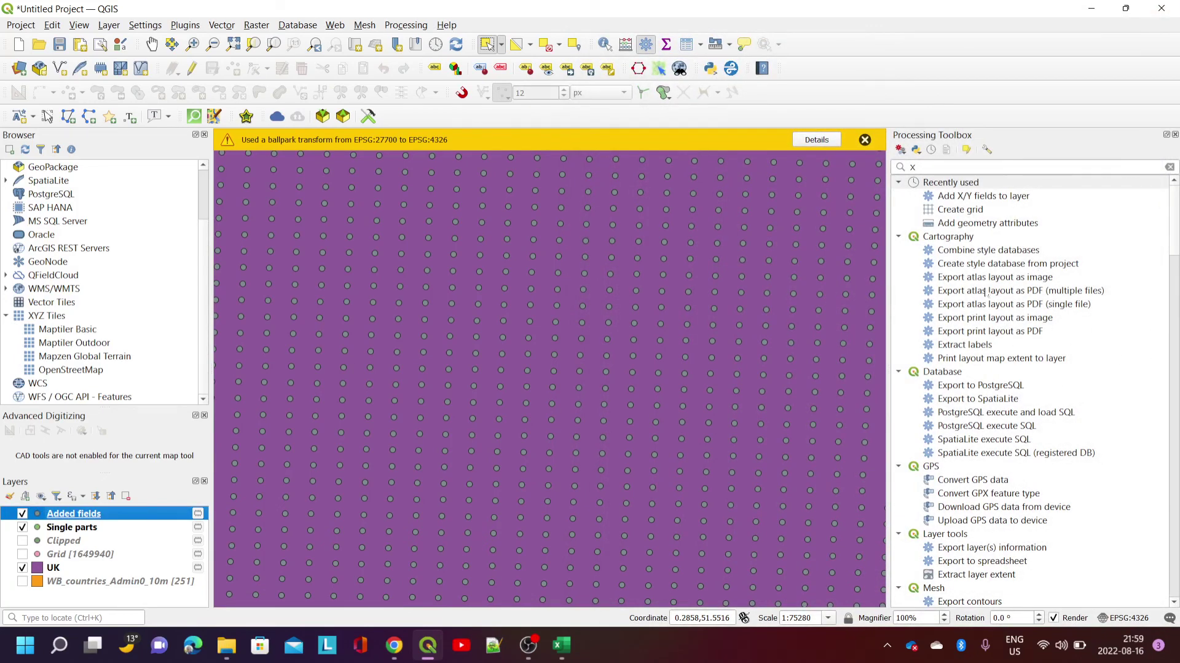
# Step: Open Export to spreadsheet and set its output file to ukgrid.ods on the Desktop
pyautogui.click(981, 561)
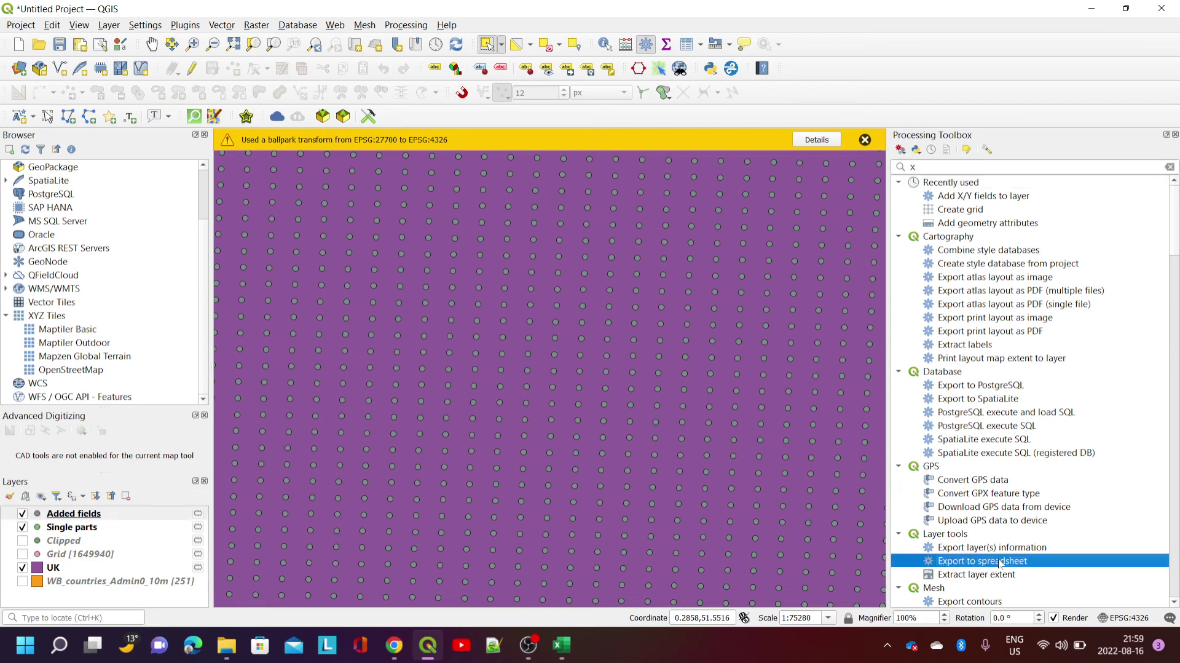
pyautogui.doubleClick(1000, 560)
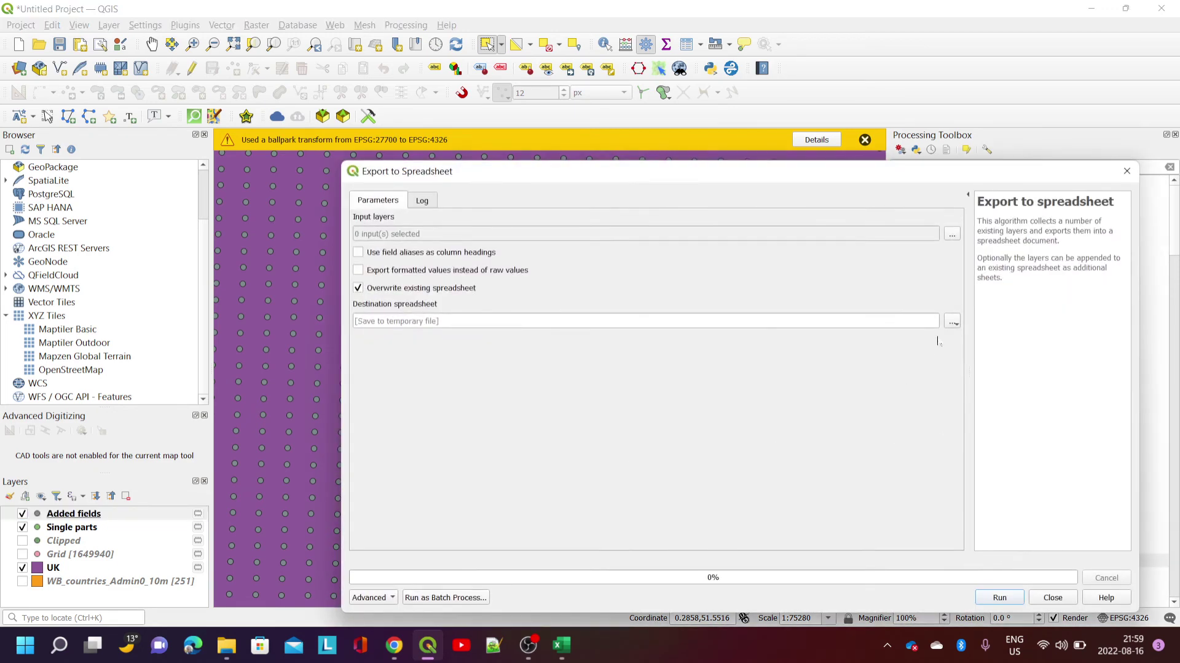
pyautogui.click(952, 321)
pyautogui.click(980, 355)
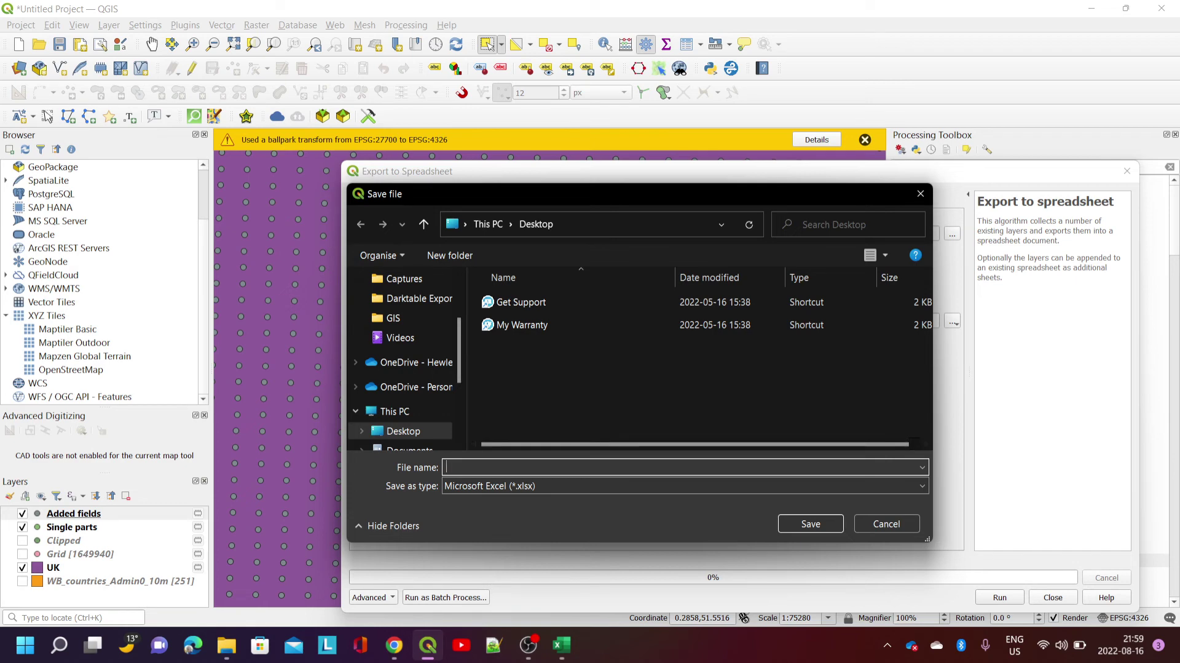
pyautogui.write('ukg')
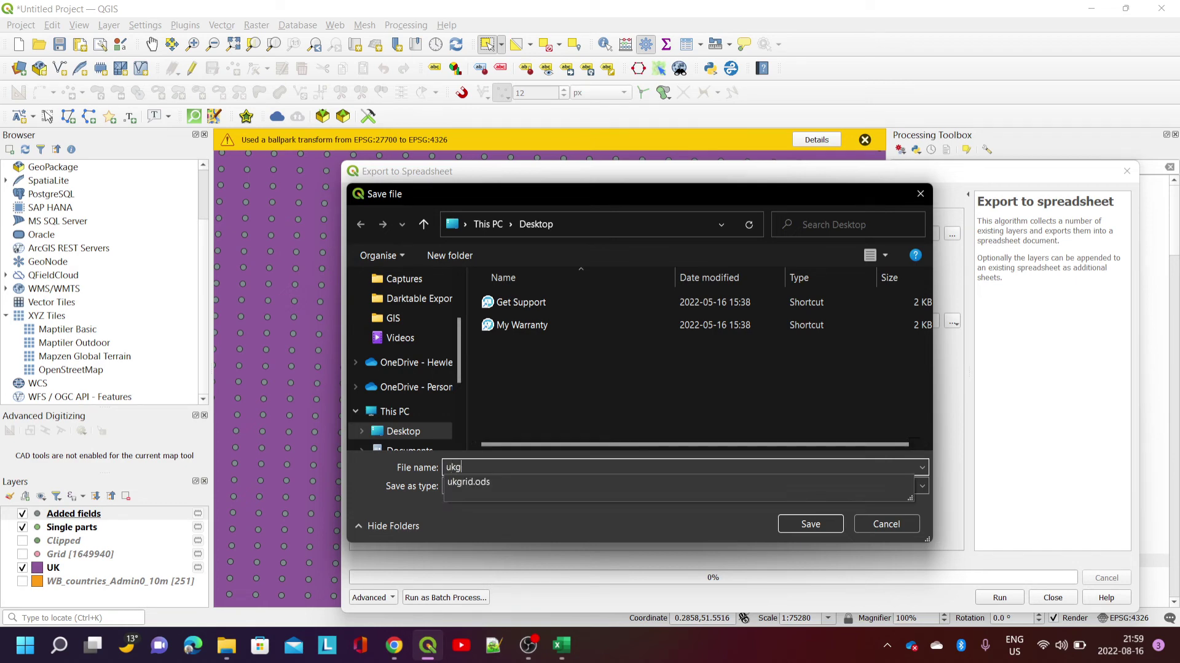
pyautogui.press('Down')
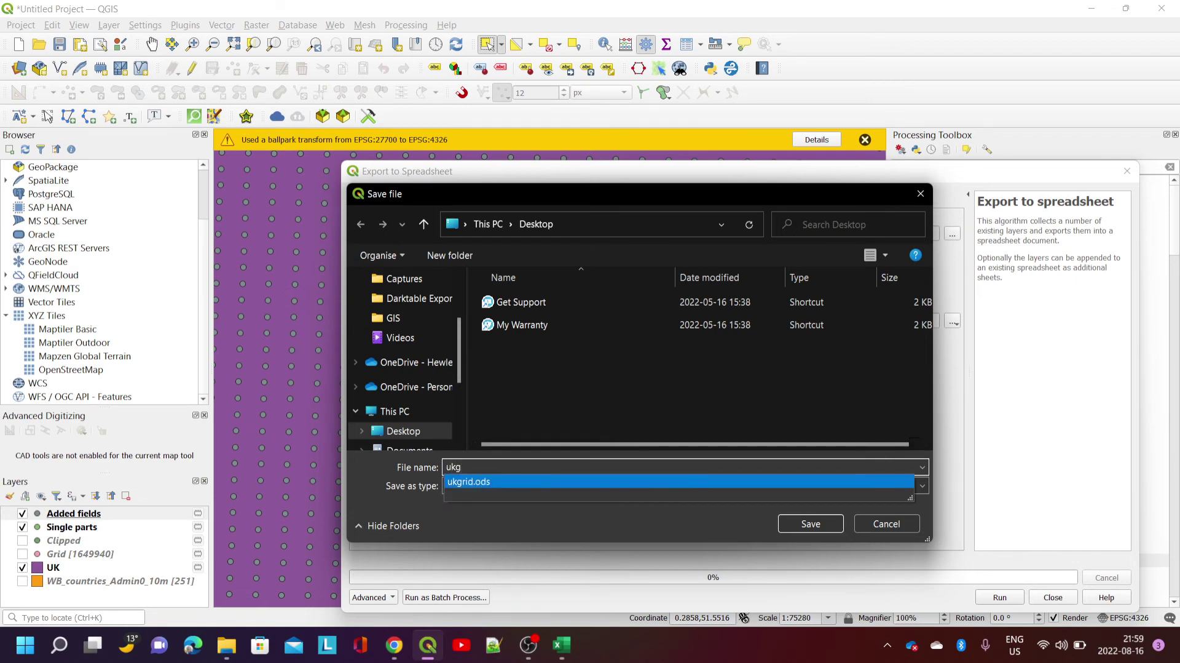
pyautogui.press('Return')
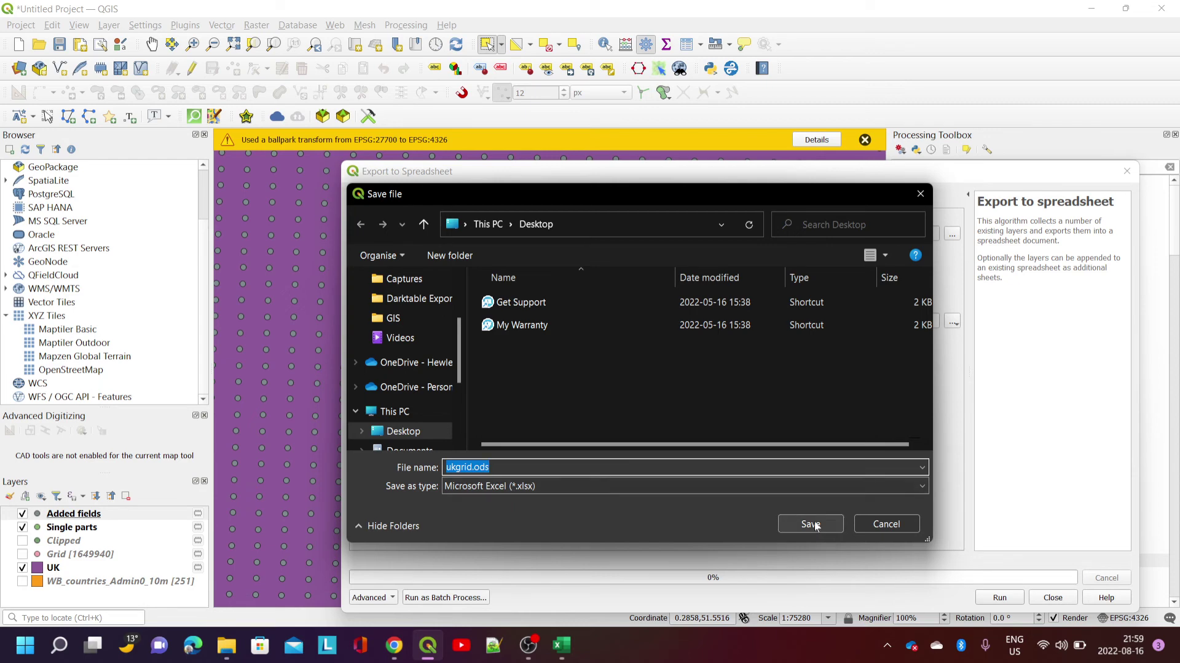
pyautogui.click(810, 523)
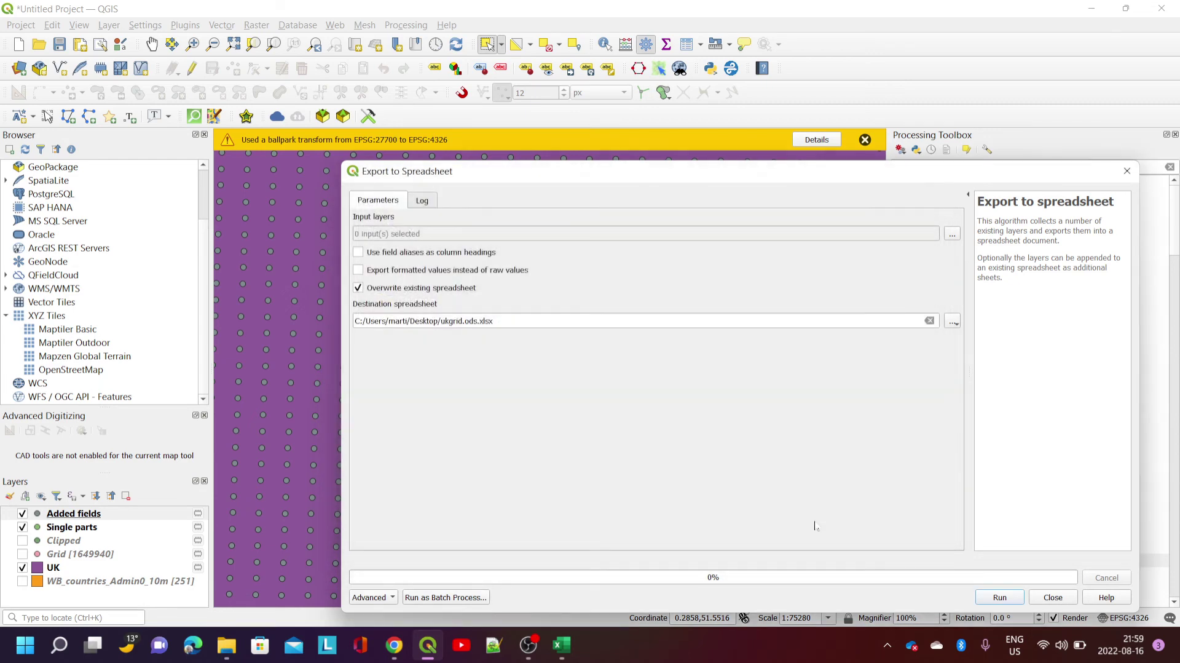
pyautogui.click(999, 597)
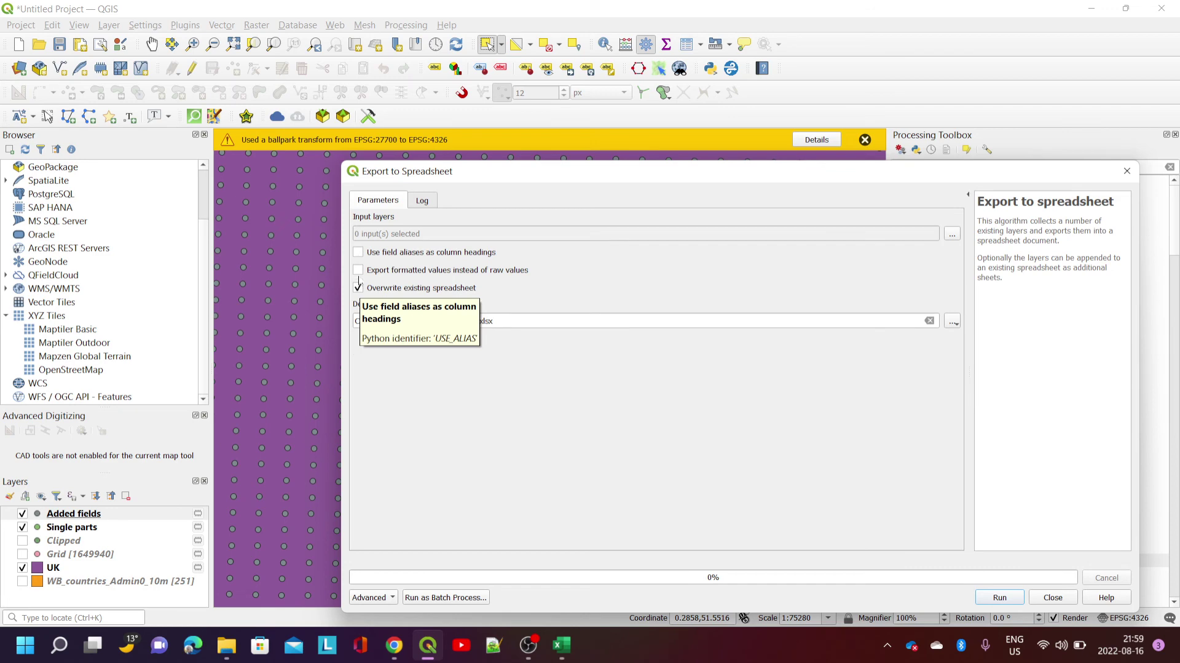
# Step: Use field aliases as headings, export the Added fields layer, and fix the stray .xlsx path ending
pyautogui.click(359, 252)
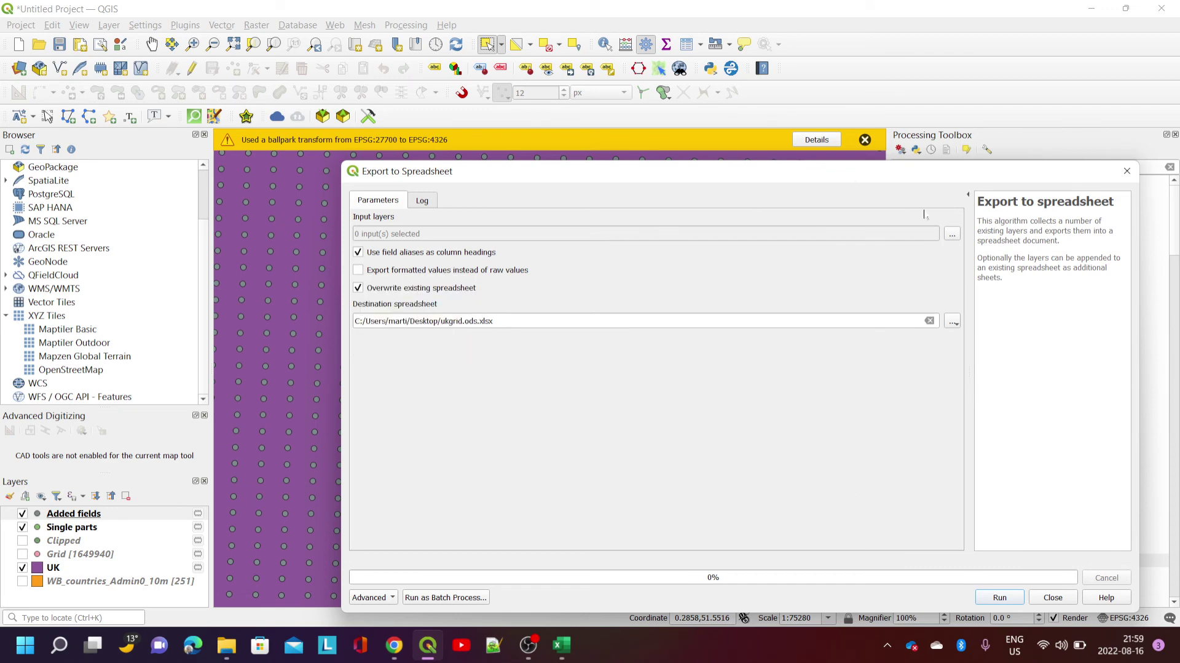
pyautogui.click(951, 233)
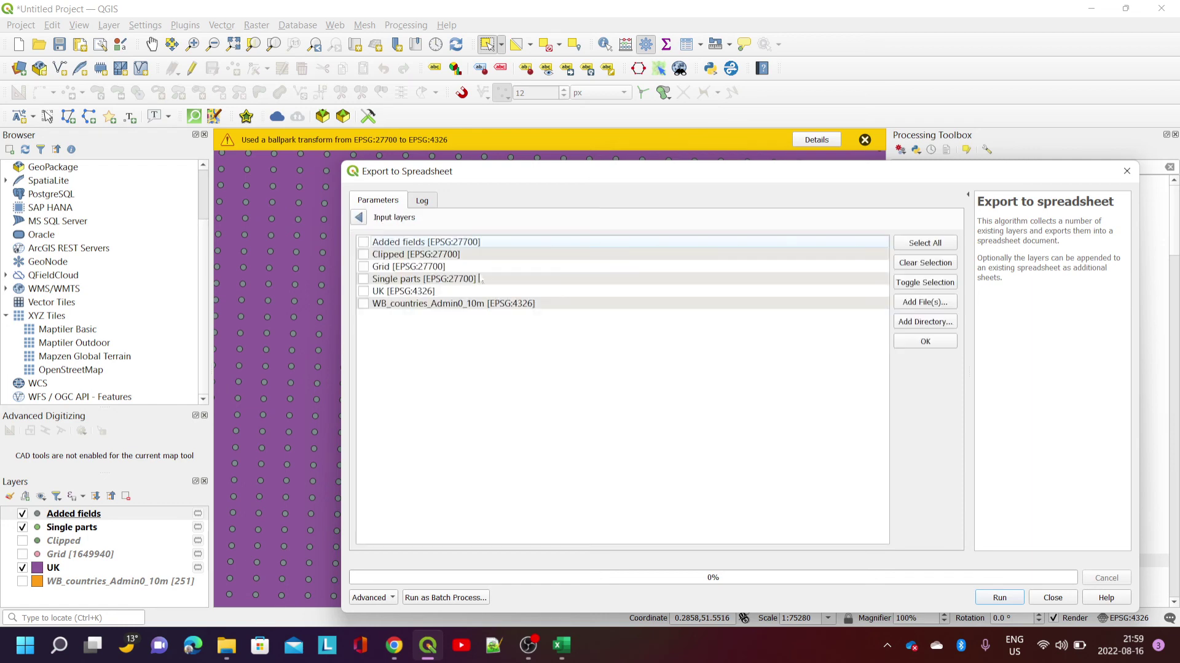
pyautogui.click(363, 242)
pyautogui.click(925, 341)
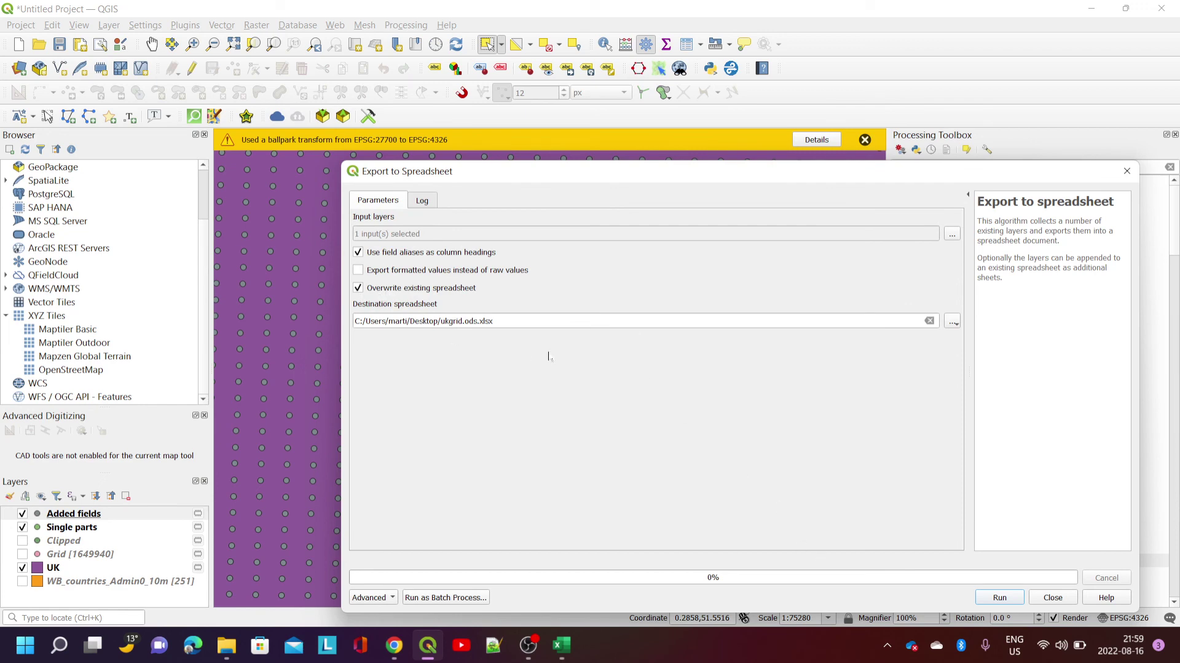
pyautogui.moveTo(477, 320); pyautogui.dragTo(494, 320)
pyautogui.press('BackSpace')
pyautogui.click(998, 596)
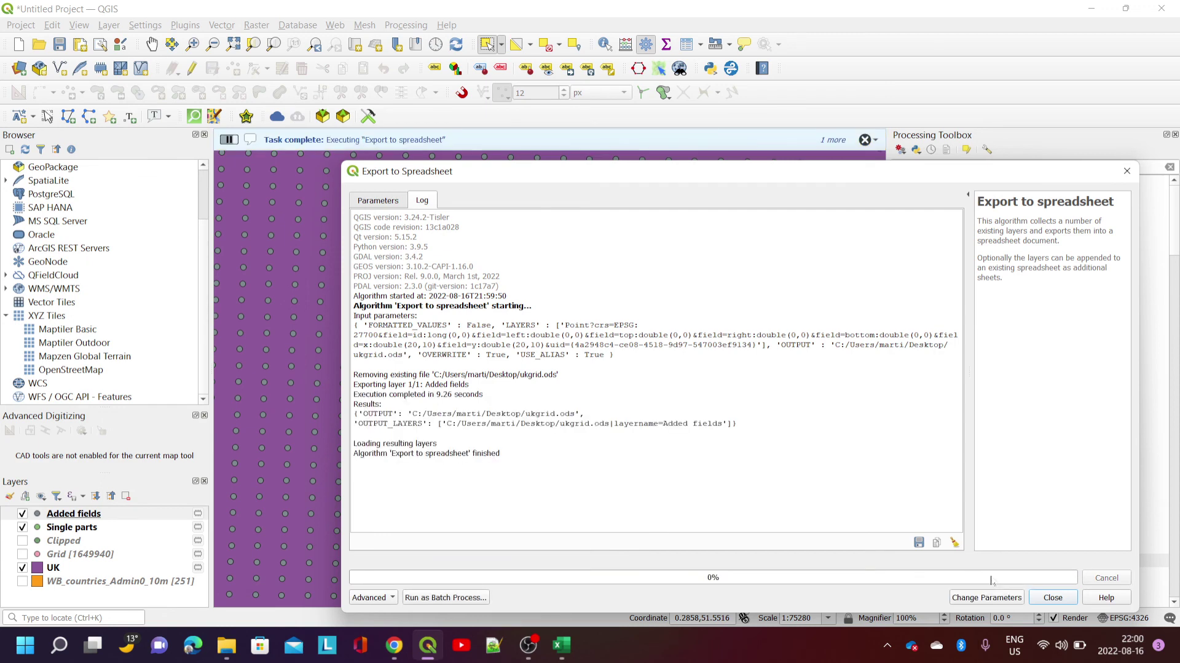
pyautogui.click(1053, 597)
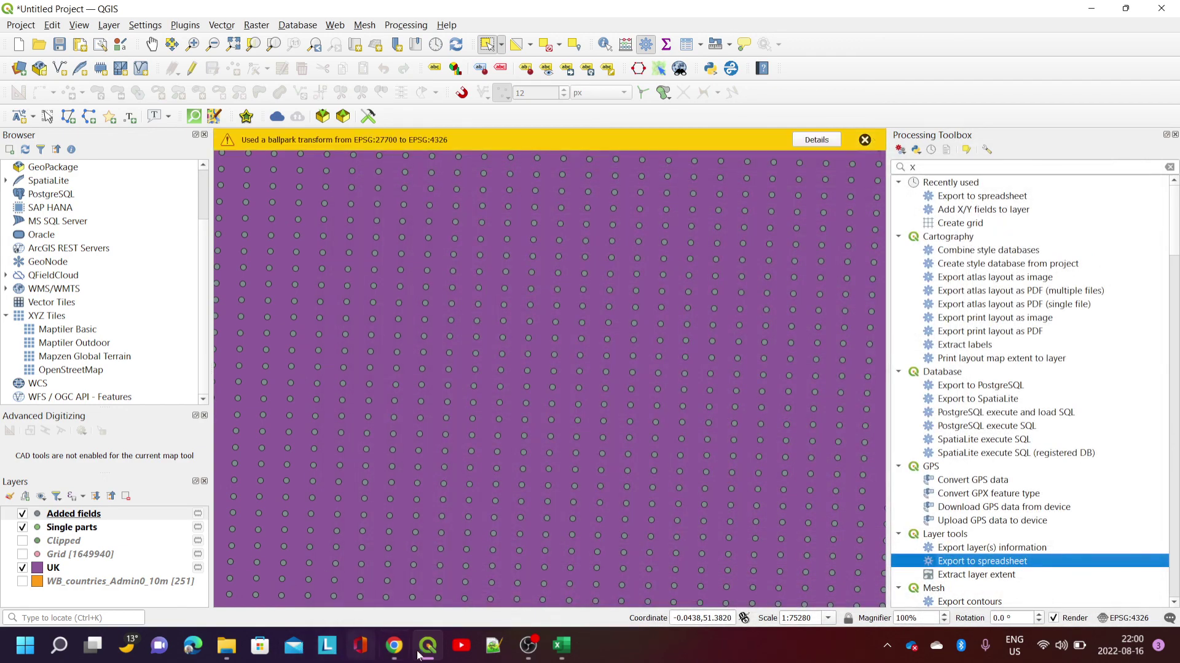
# Step: Start Excel and open the recent workbook ukgrid.ods
pyautogui.click(561, 652)
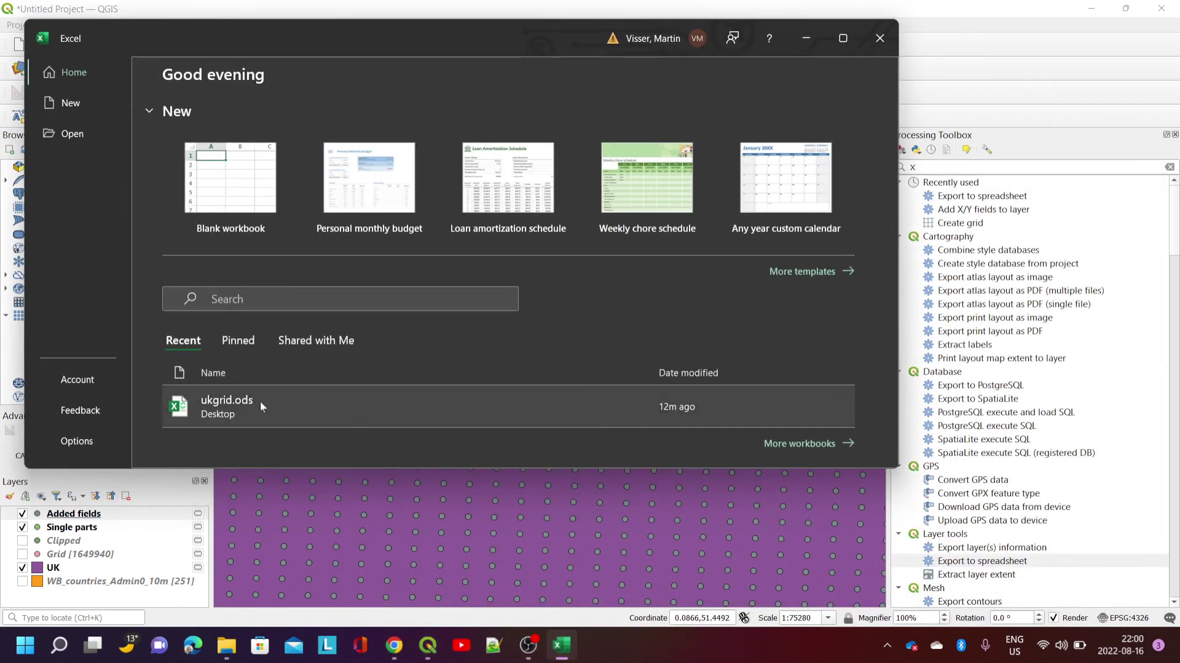
pyautogui.click(264, 406)
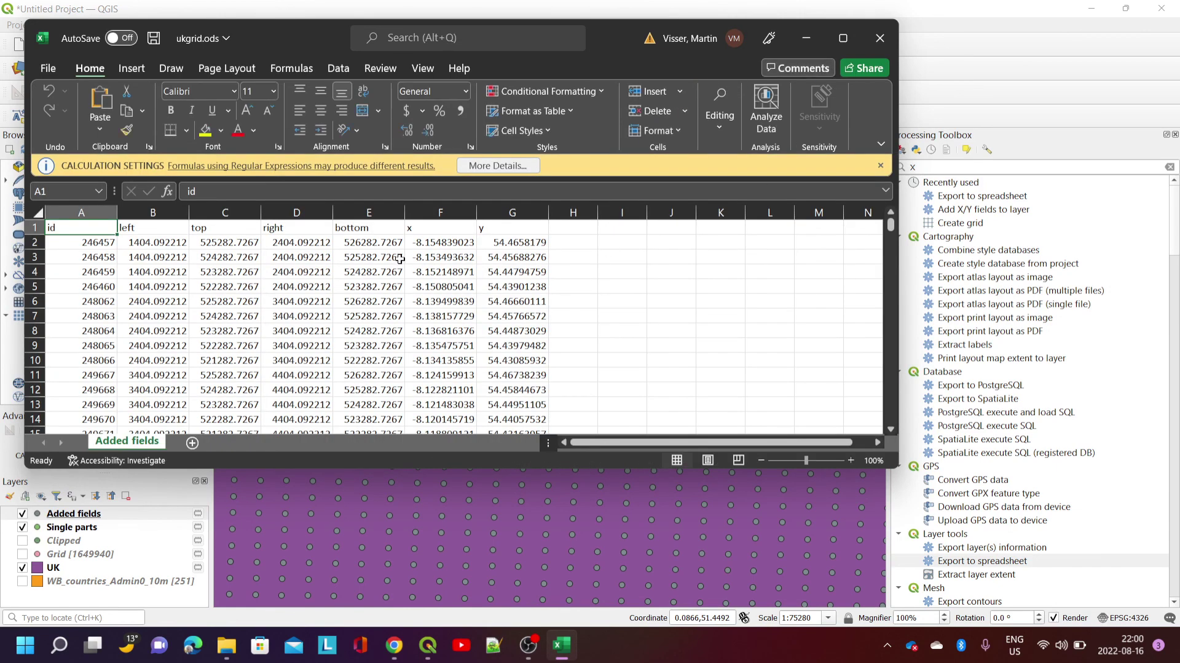
pyautogui.scroll(-1, 424, 285)
pyautogui.scroll(1, 369, 289)
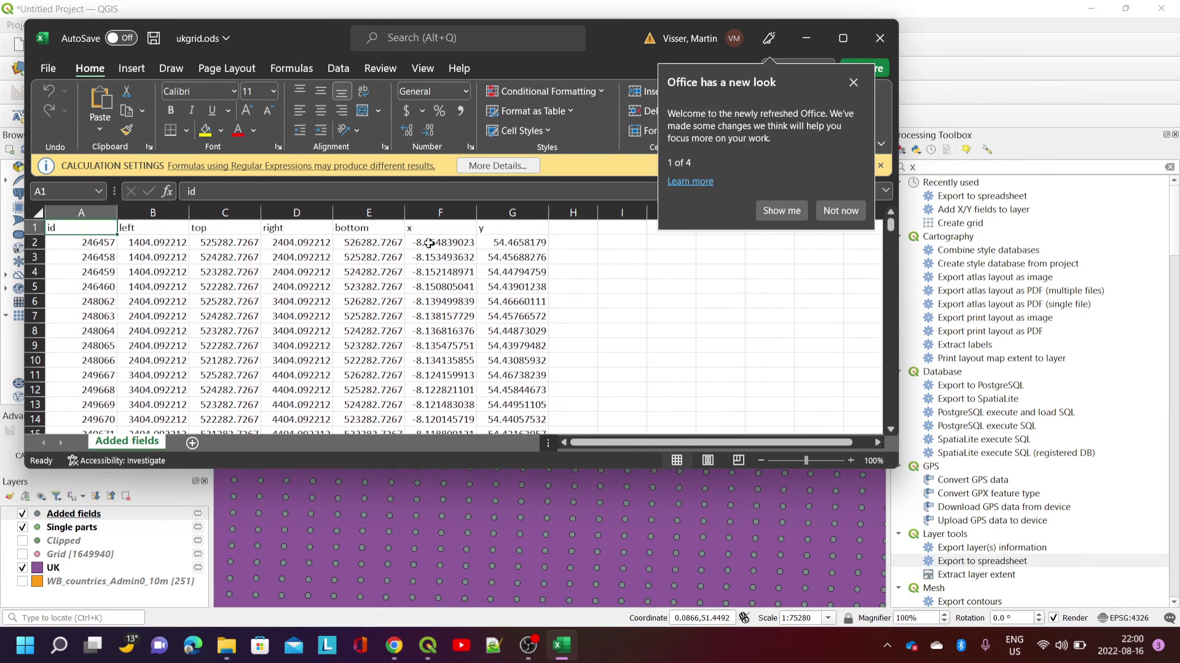
# Step: Dismiss the Office new look notice and scroll through the Added fields sheet's rows
pyautogui.click(853, 84)
pyautogui.scroll(-2, 460, 335)
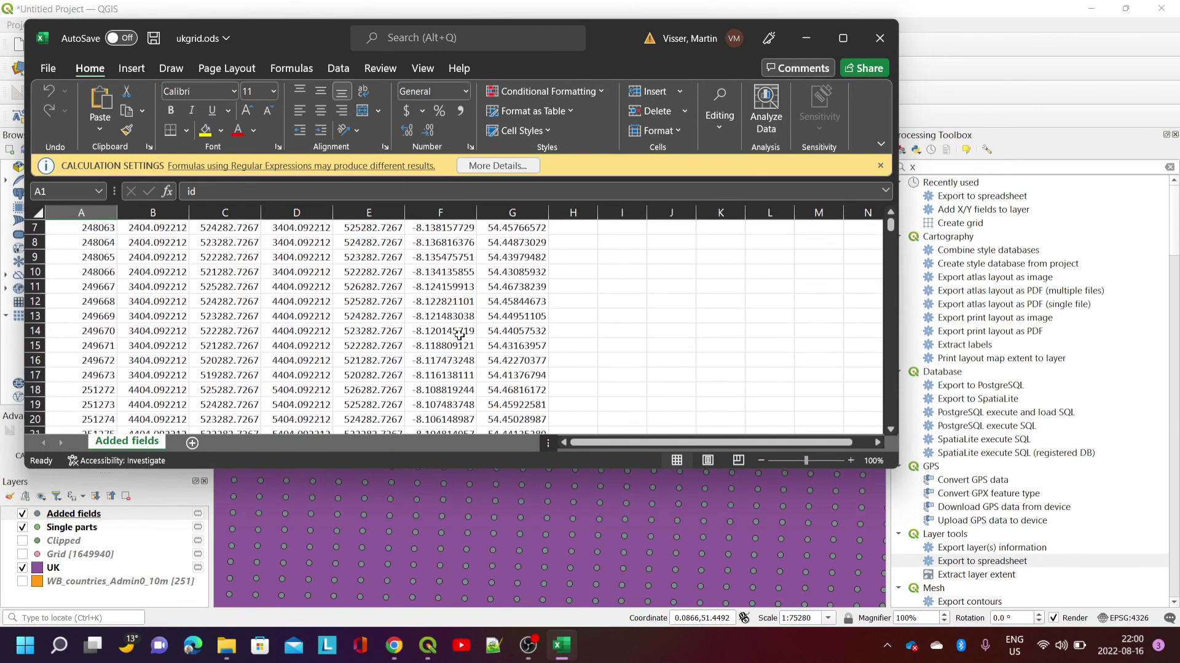
pyautogui.scroll(-5, 460, 335)
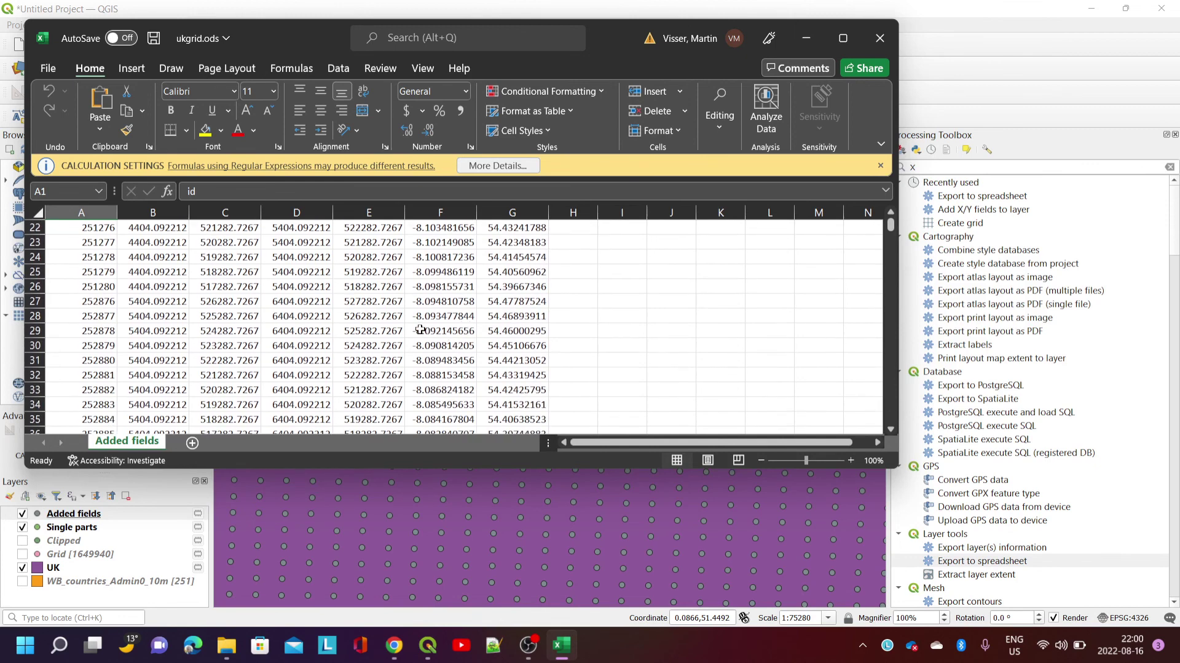
pyautogui.click(530, 644)
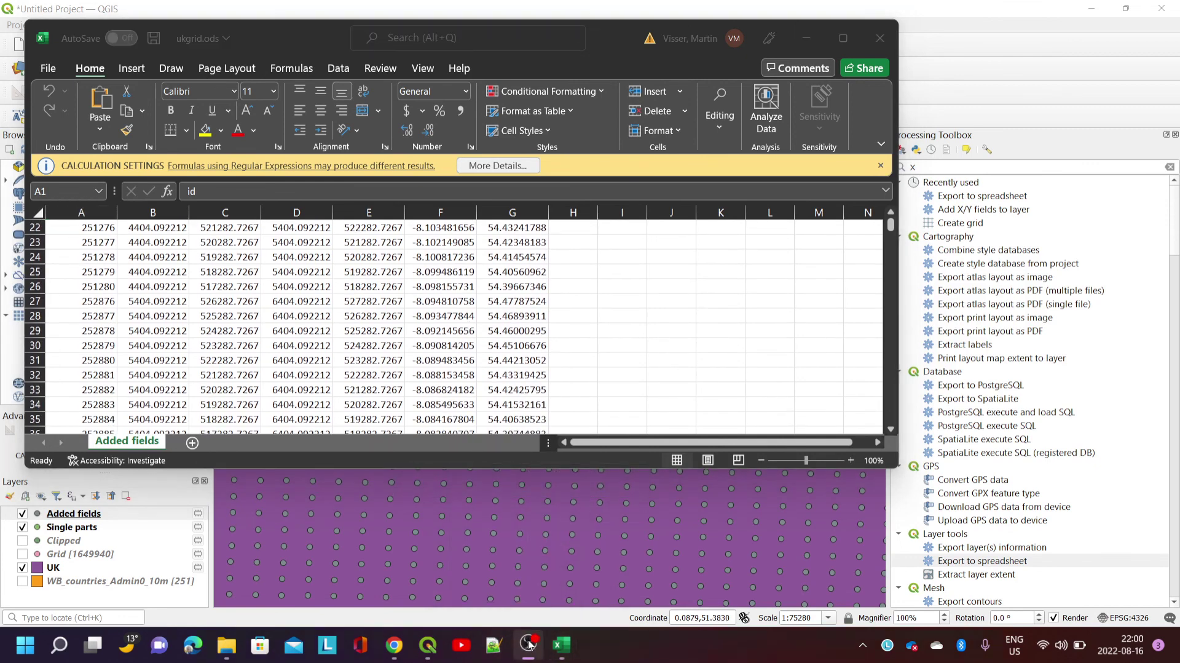